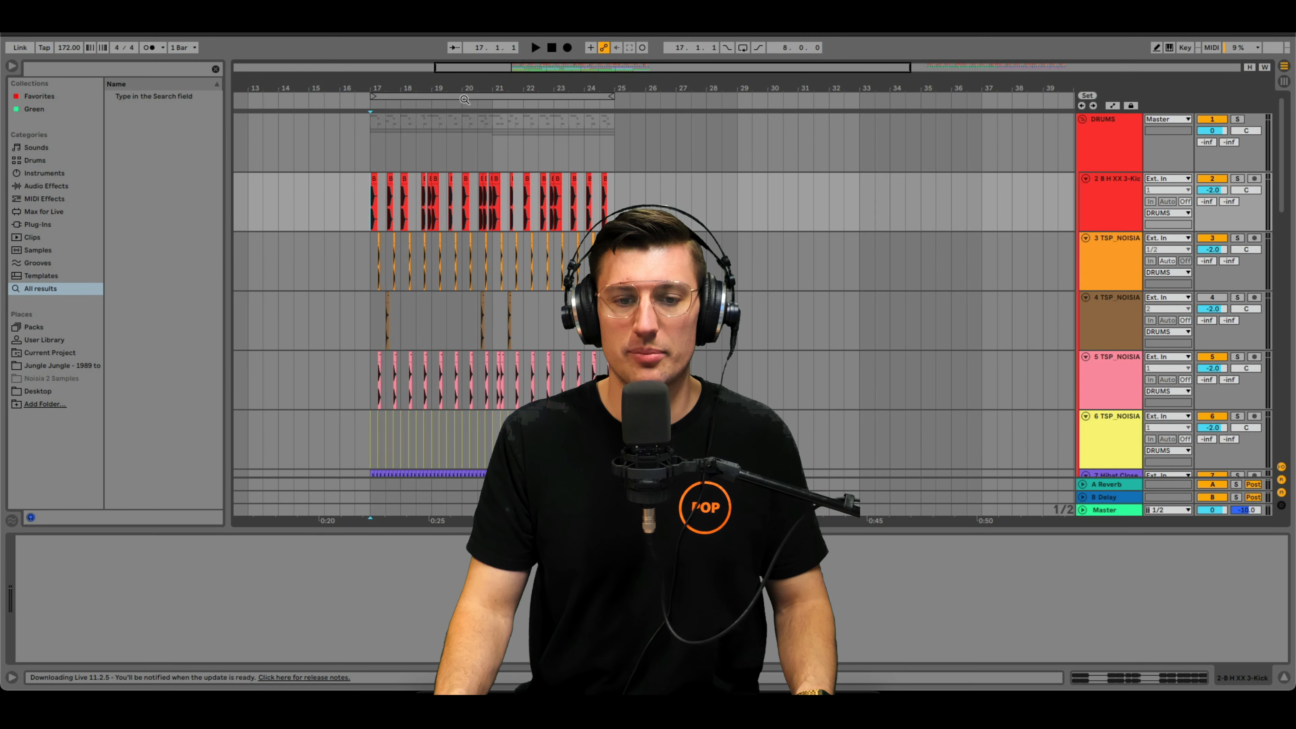
# Step: Duplicate the whole DRUMS group section from bars 17 to 25 so it repeats directly after itself
pyautogui.scroll(-3, 486, 162)
pyautogui.scroll(3, 485, 162)
pyautogui.click(399, 150)
pyautogui.keyDown('shift'); pyautogui.click(617, 128); pyautogui.keyUp('shift')
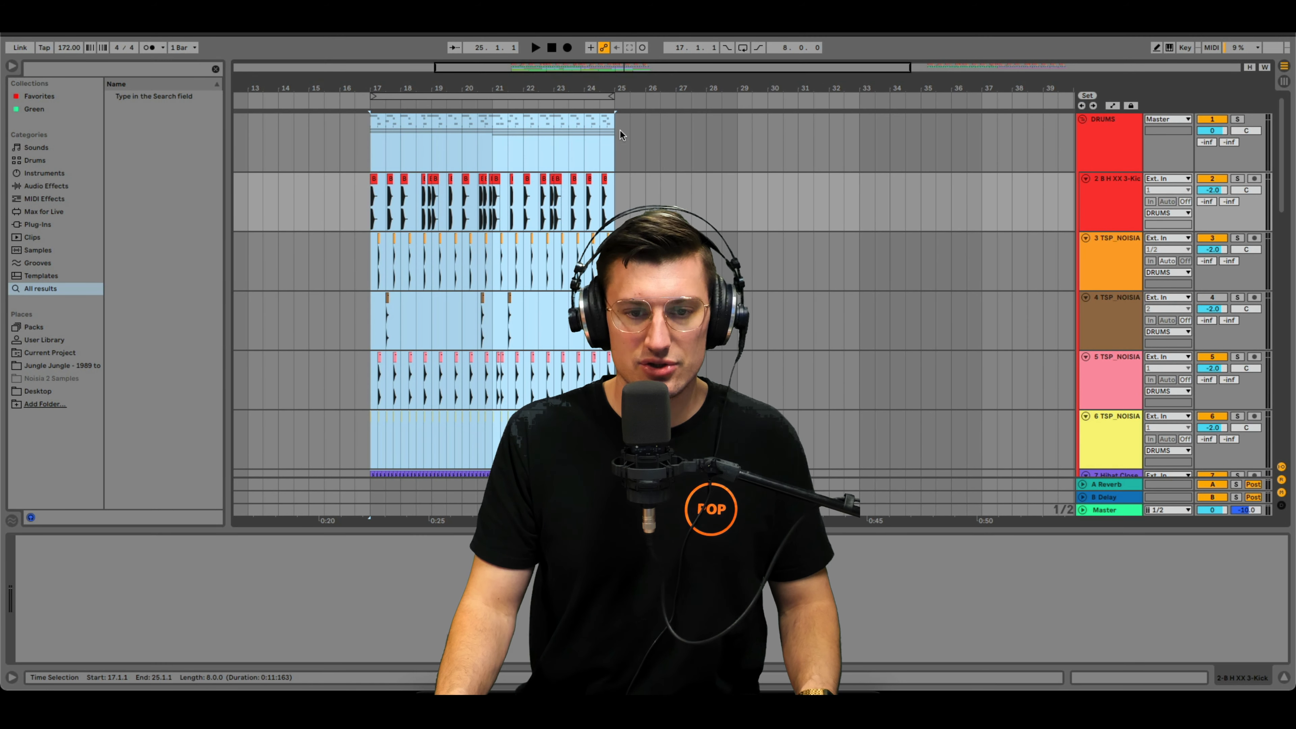
pyautogui.hotkey('ctrl', 'd')
# Step: Play the drums from bar 24 to check the transition into the duplicated section
pyautogui.click(592, 143)
pyautogui.press('space')
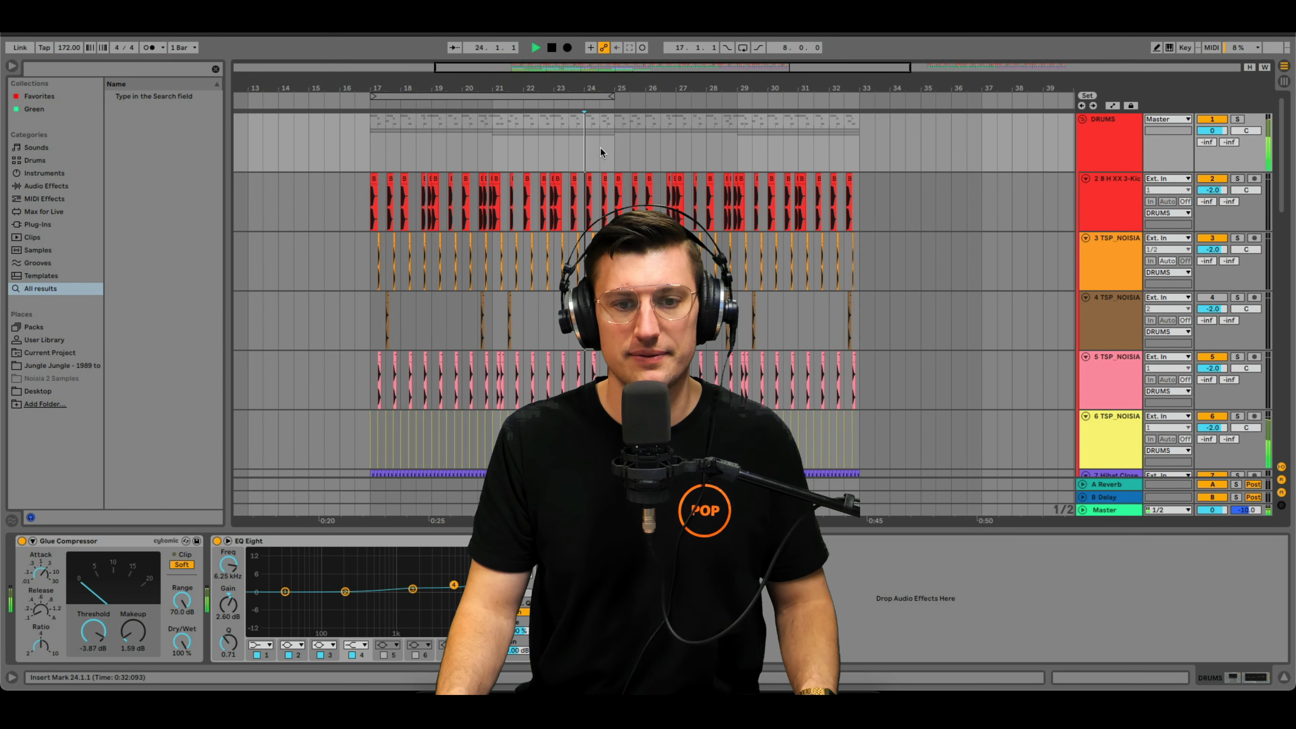
pyautogui.scroll(1, 600, 153)
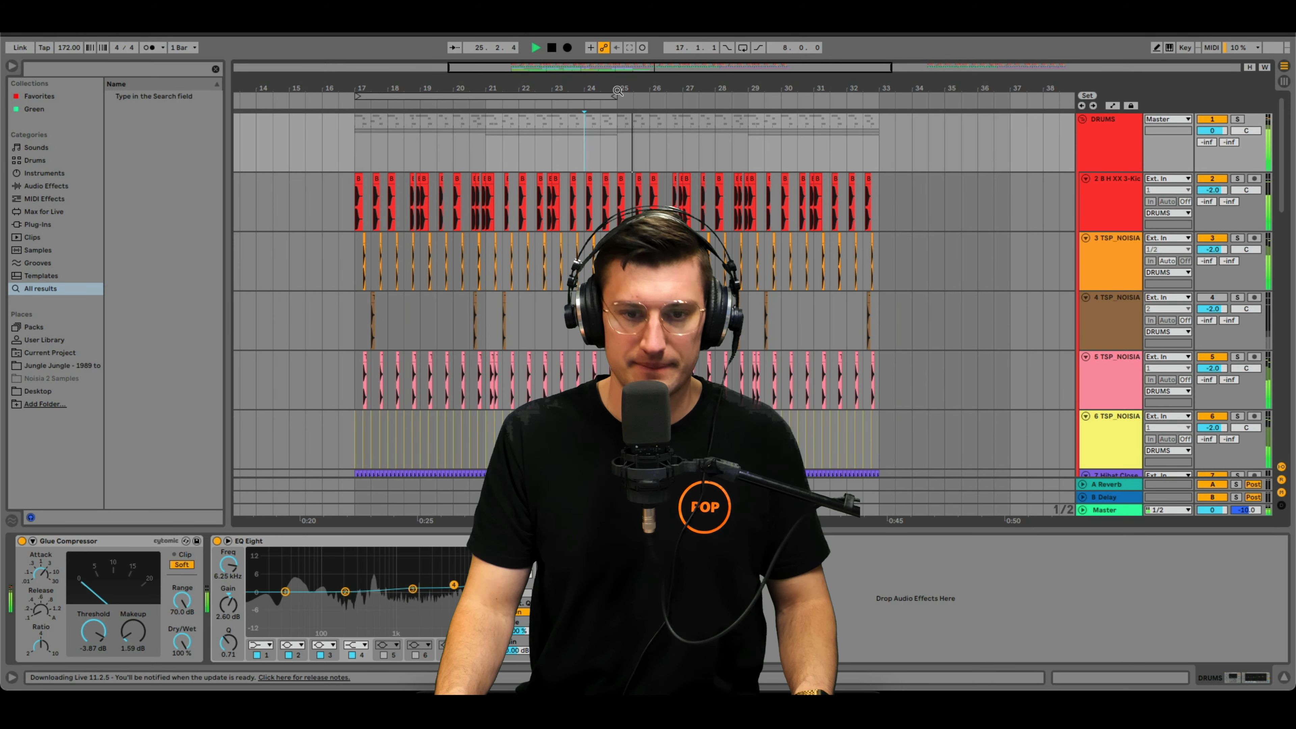
pyautogui.scroll(-5, 606, 133)
pyautogui.scroll(-1, 606, 132)
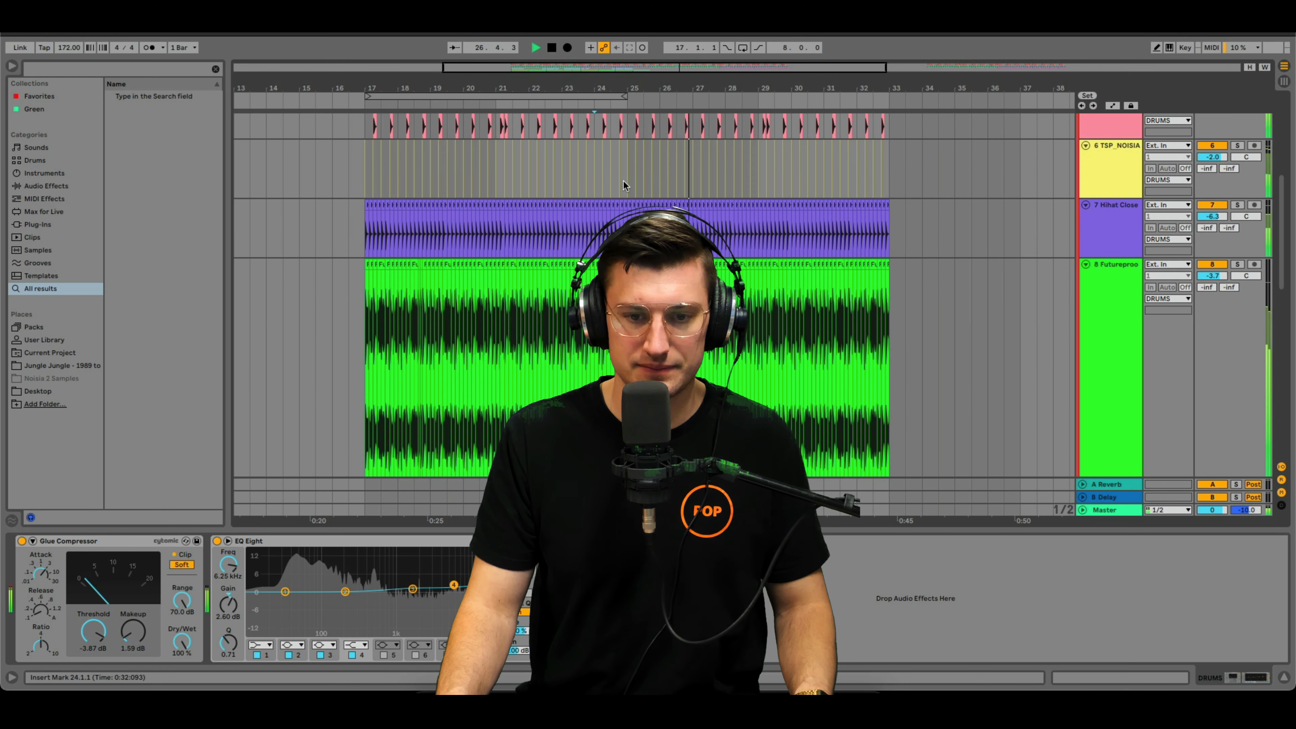
pyautogui.scroll(6, 623, 179)
pyautogui.click(639, 149)
pyautogui.press('space')
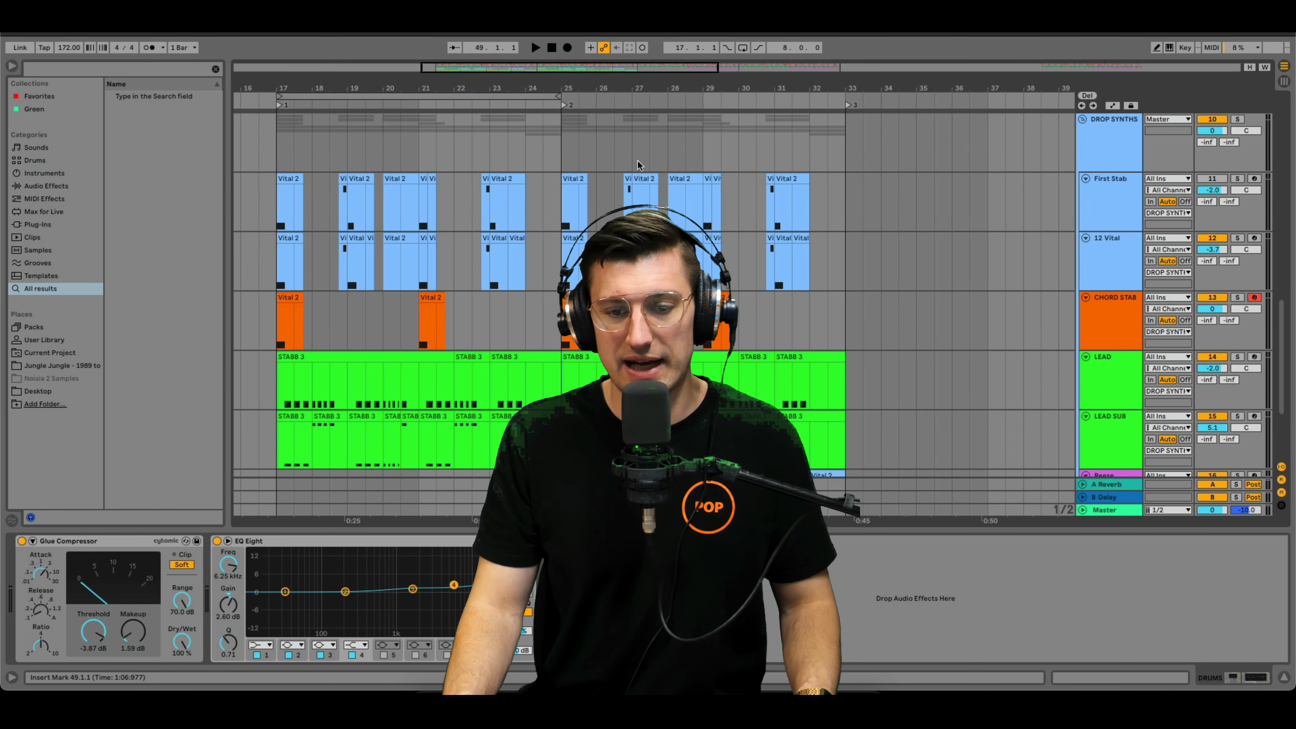
# Step: Play the soloed LEAD track from bar 25
pyautogui.scroll(-5, 638, 166)
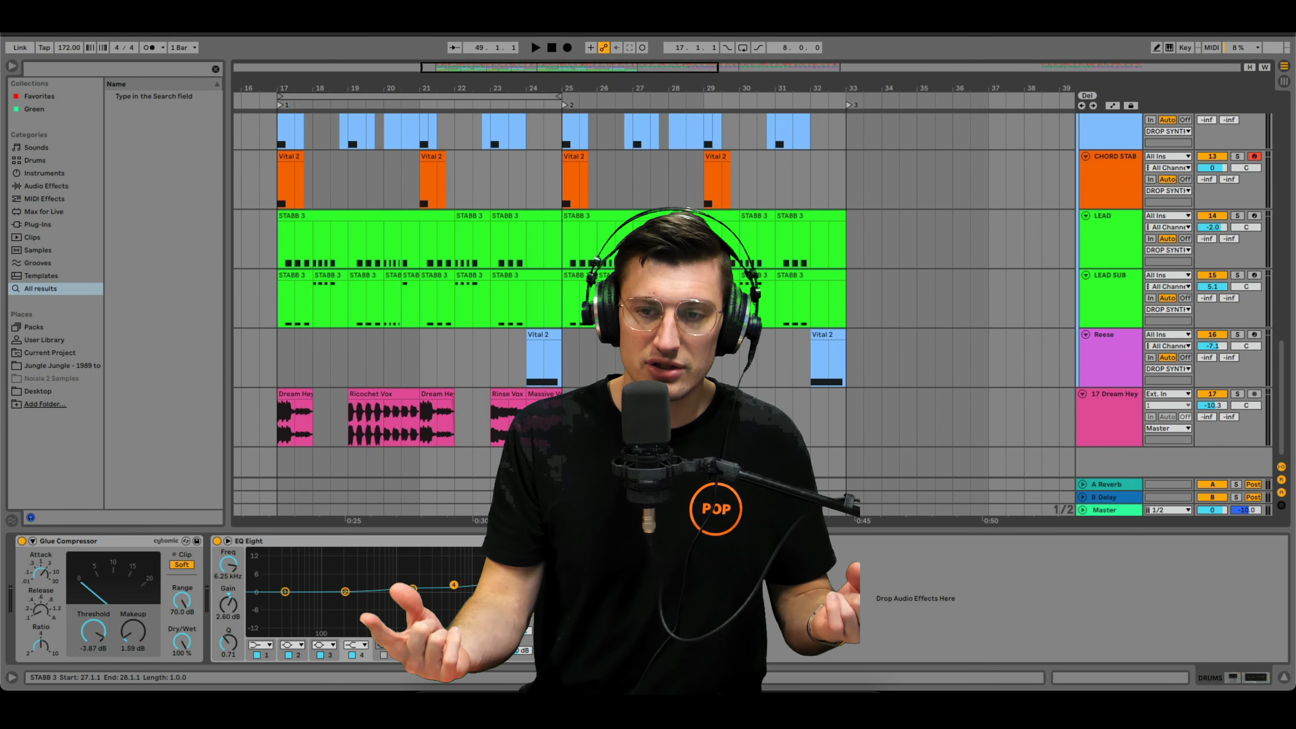
pyautogui.click(561, 260)
pyautogui.press('space')
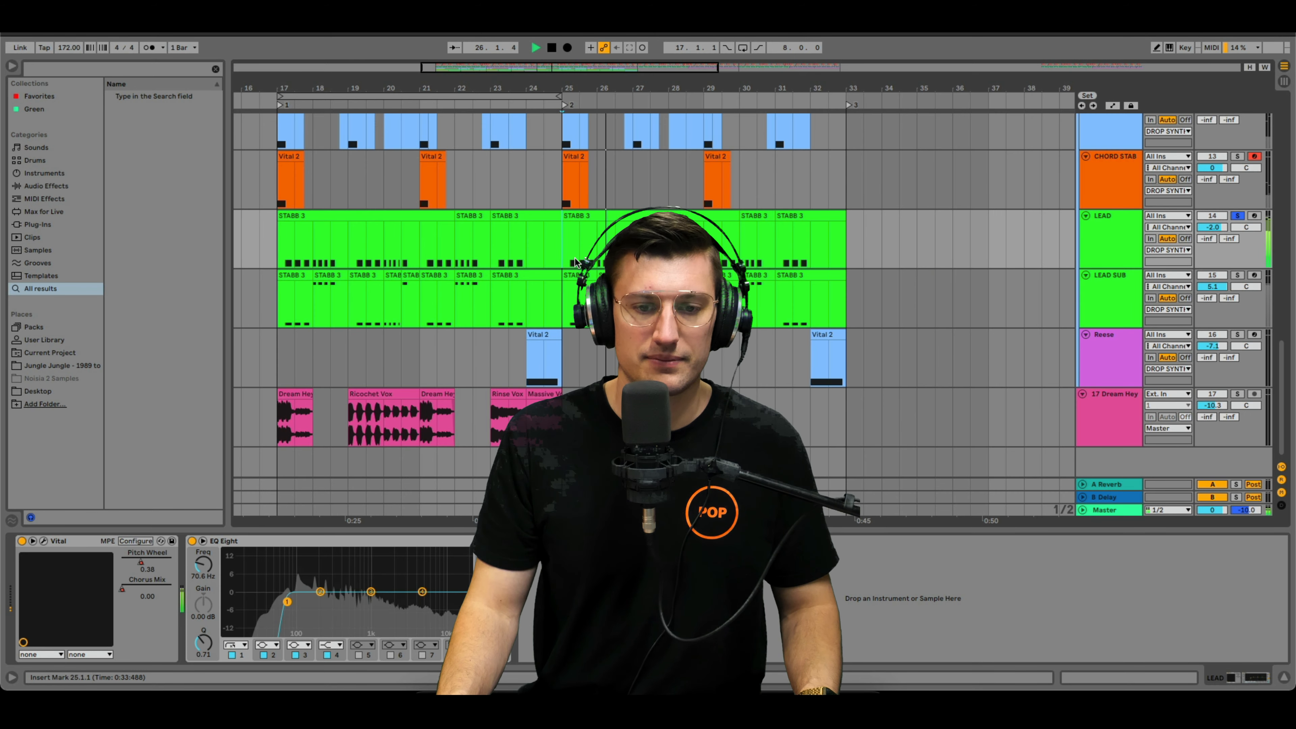
# Step: Play the start of bar 25 from the CHORD STAB track to hear the stab hit
pyautogui.scroll(3, 566, 281)
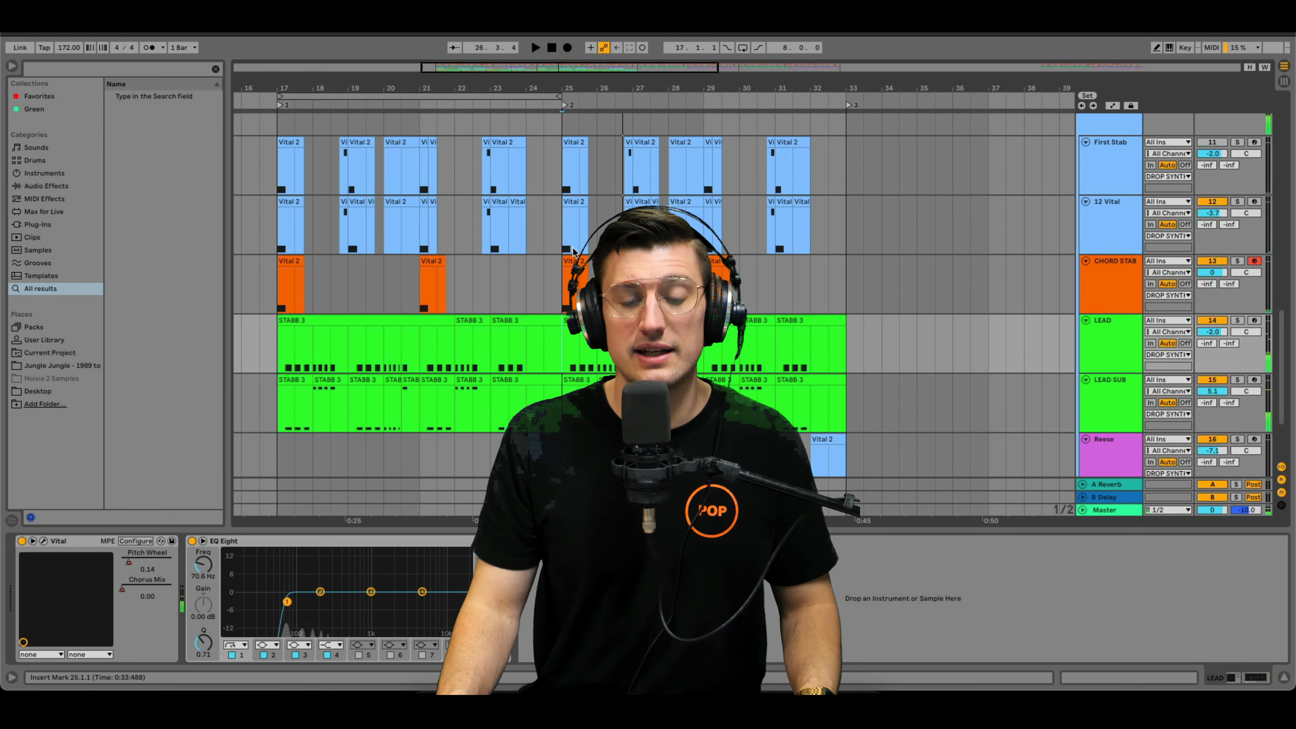
pyautogui.click(563, 307)
pyautogui.press('space')
pyautogui.press('space')
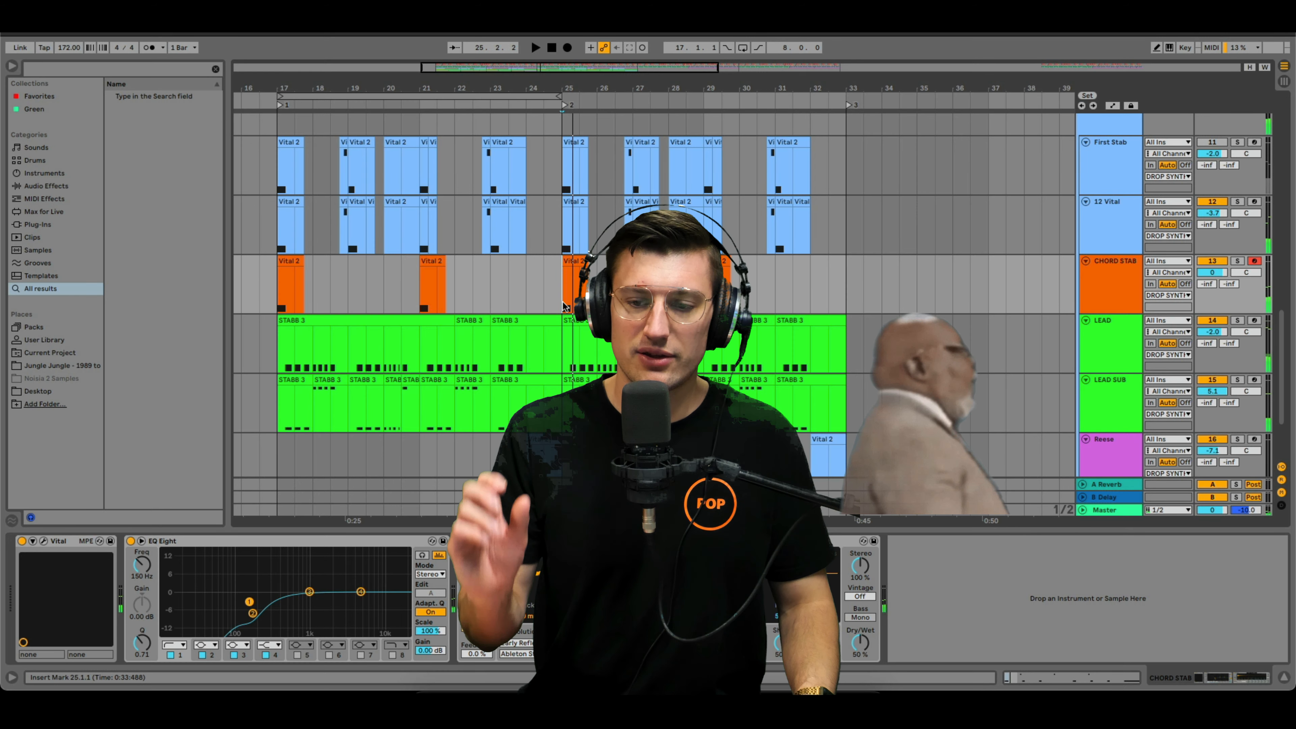
# Step: Play the arrangement from the middle of bar 22 through the stab hit at bar 25
pyautogui.click(562, 177)
pyautogui.press('s')
pyautogui.press('space')
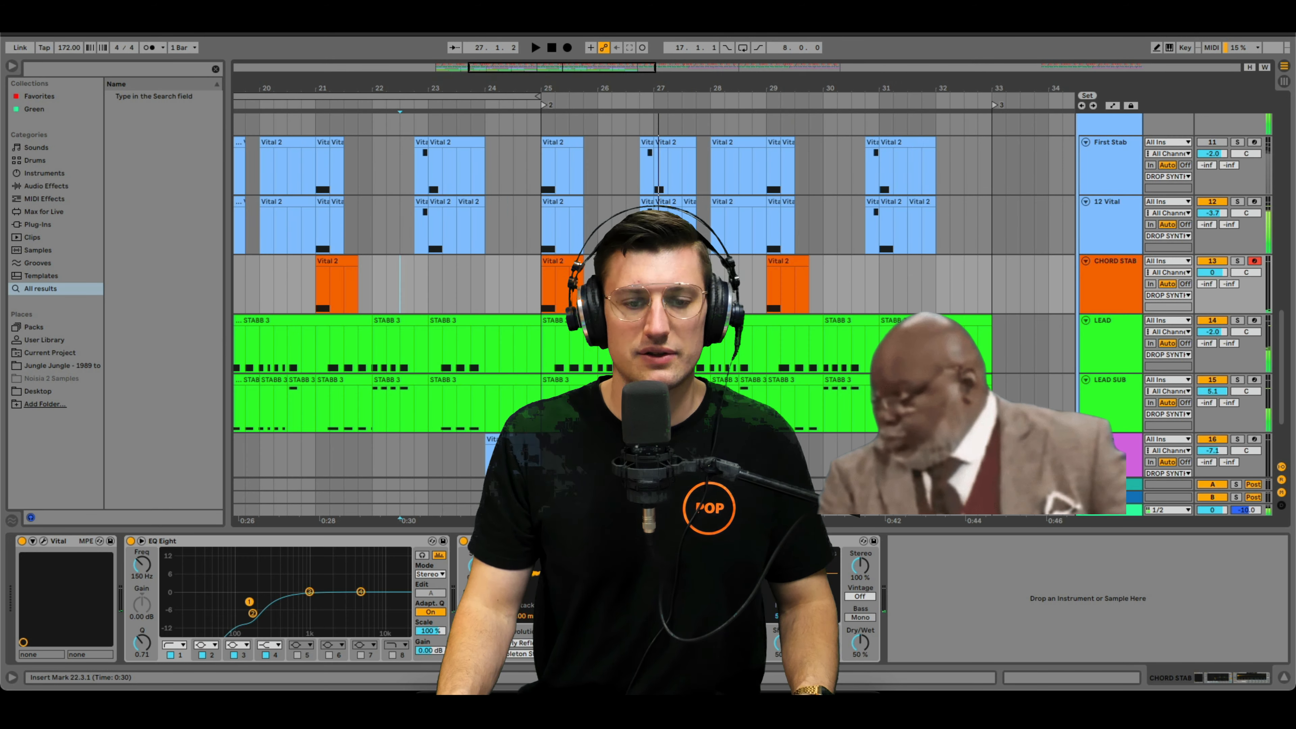
pyautogui.press('space')
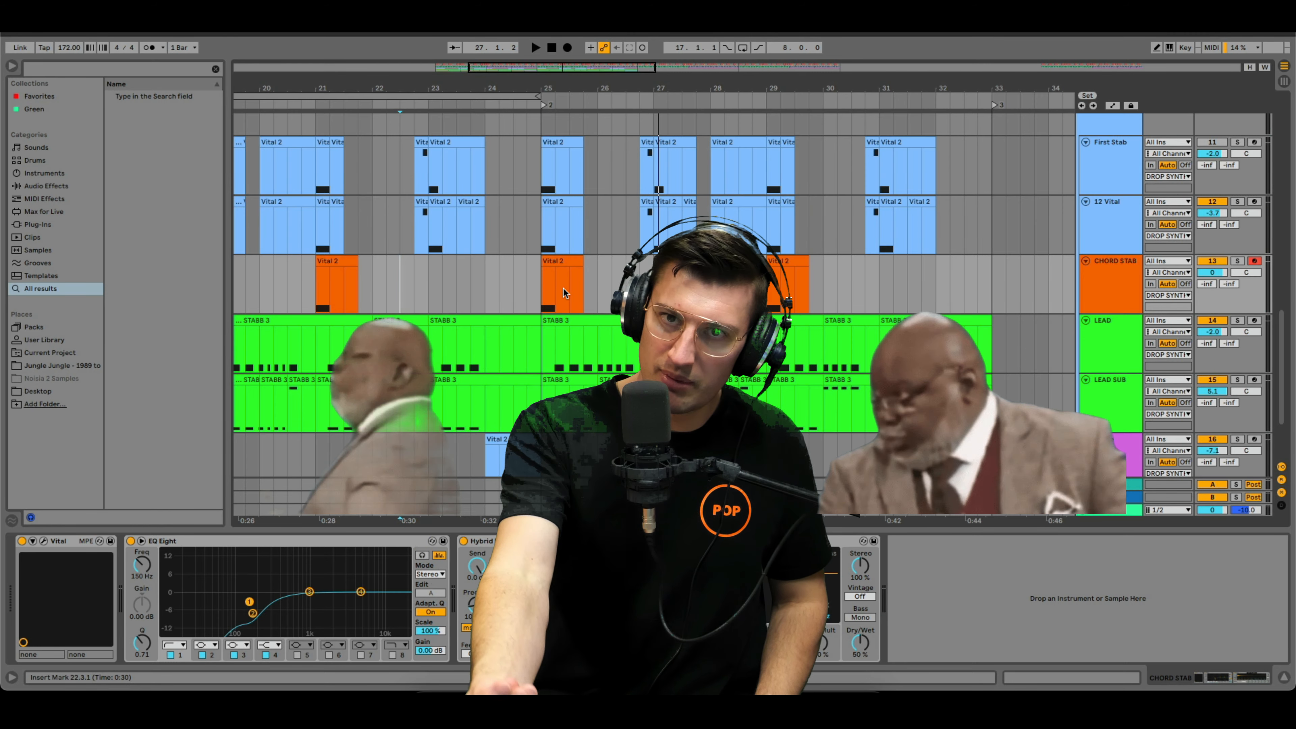
# Step: Play the drums from bar 23 to hear the lead-in to the second phrase at bar 25
pyautogui.scroll(10, 556, 256)
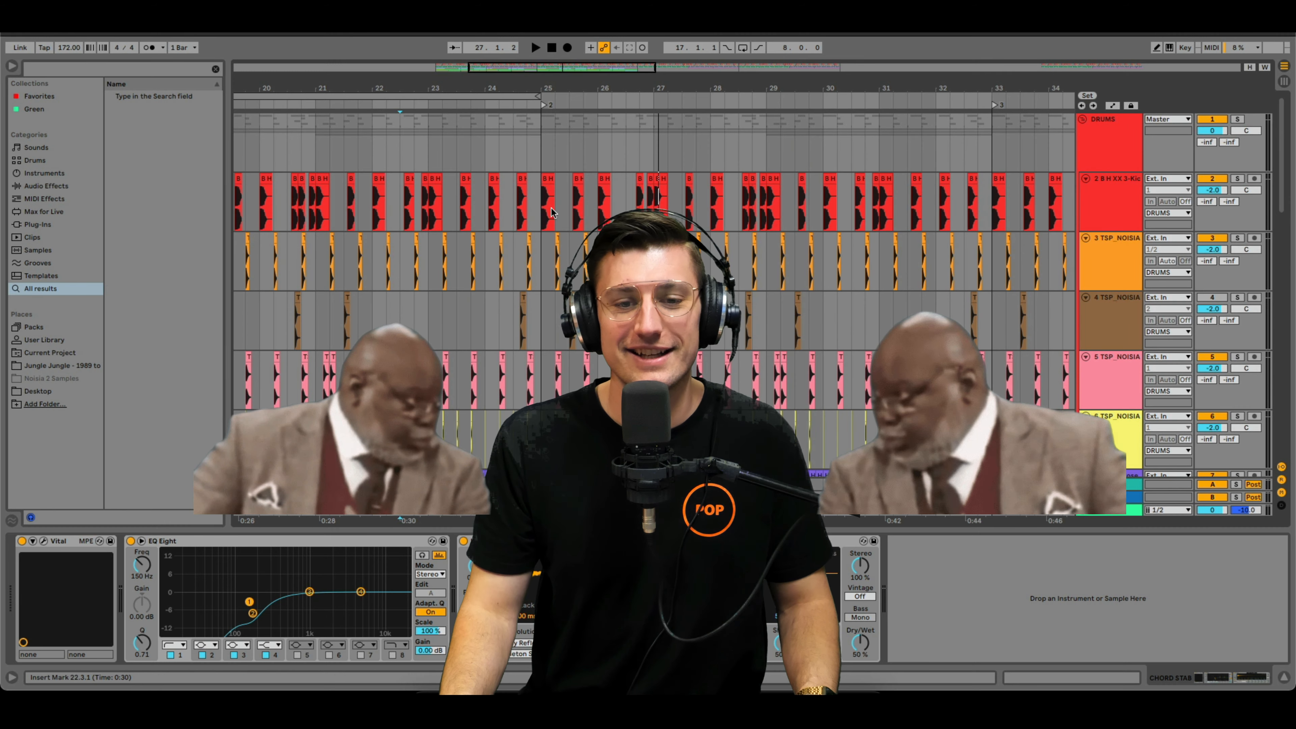
pyautogui.moveTo(541, 141); pyautogui.dragTo(580, 140)
pyautogui.click(539, 149)
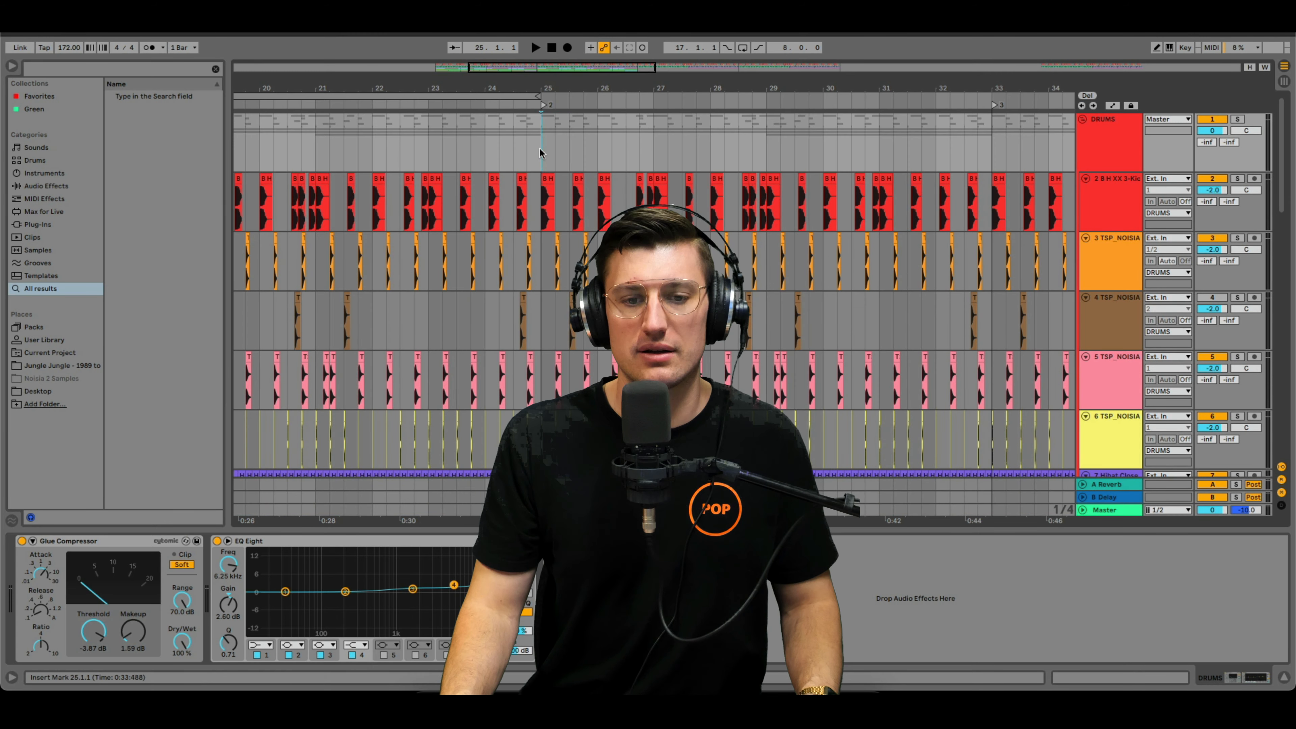
pyautogui.click(429, 149)
pyautogui.press('space')
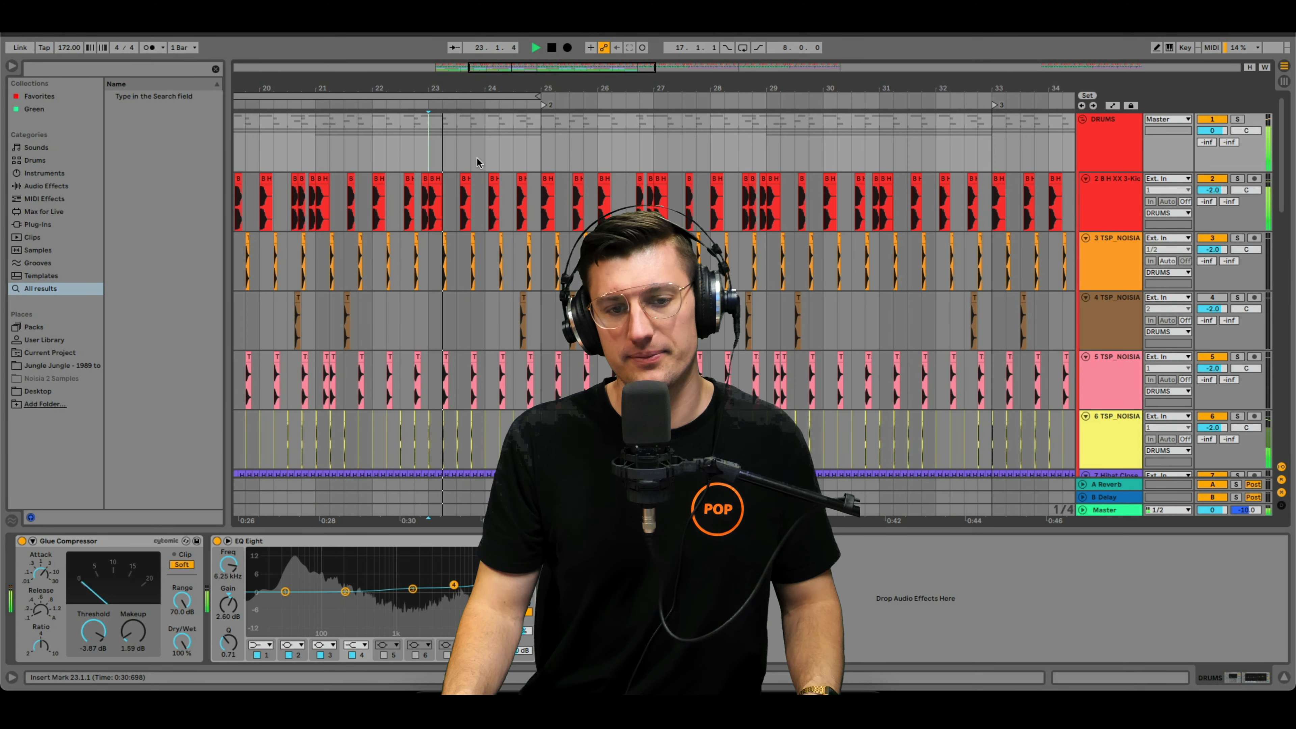
pyautogui.click(540, 146)
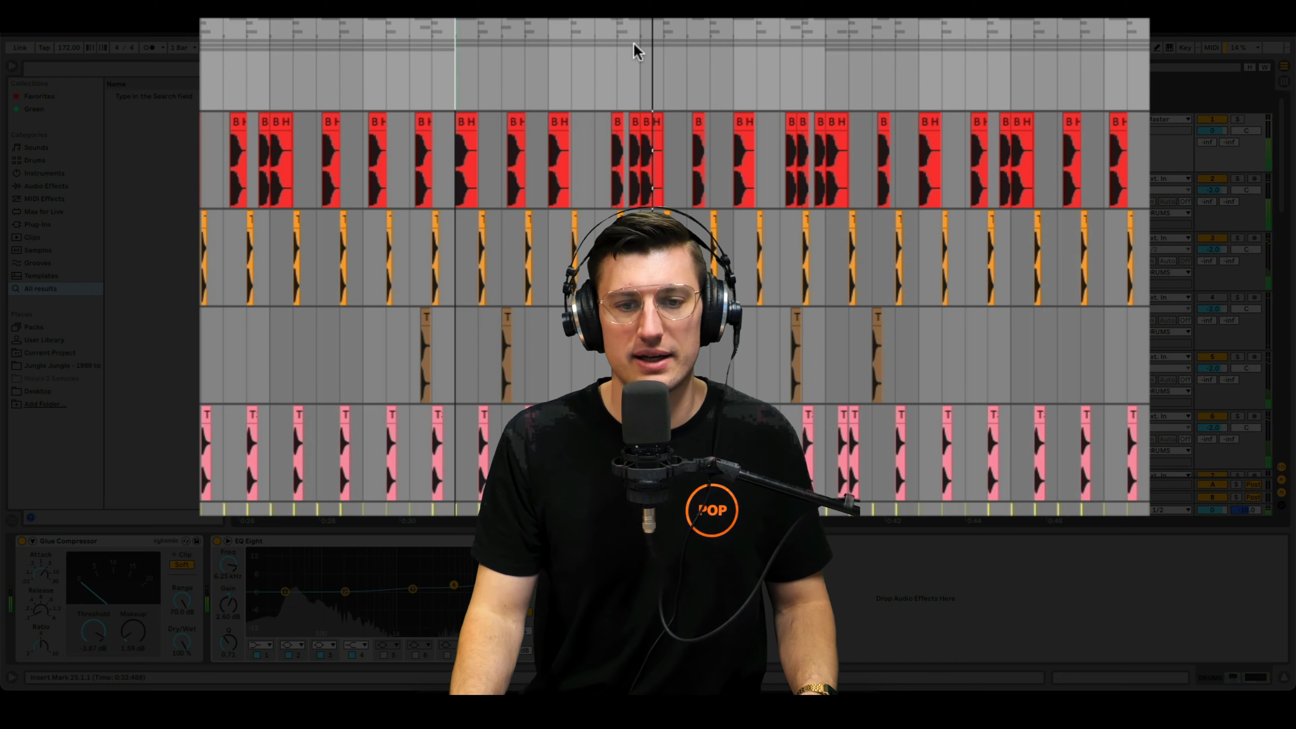
# Step: Deactivate all drum clips for about a bar and a half from just after the start of bar 25, and play the gap
pyautogui.press('space')
pyautogui.scroll(5, 634, 46)
pyautogui.keyDown('shift'); pyautogui.click(627, 76); pyautogui.keyUp('shift')
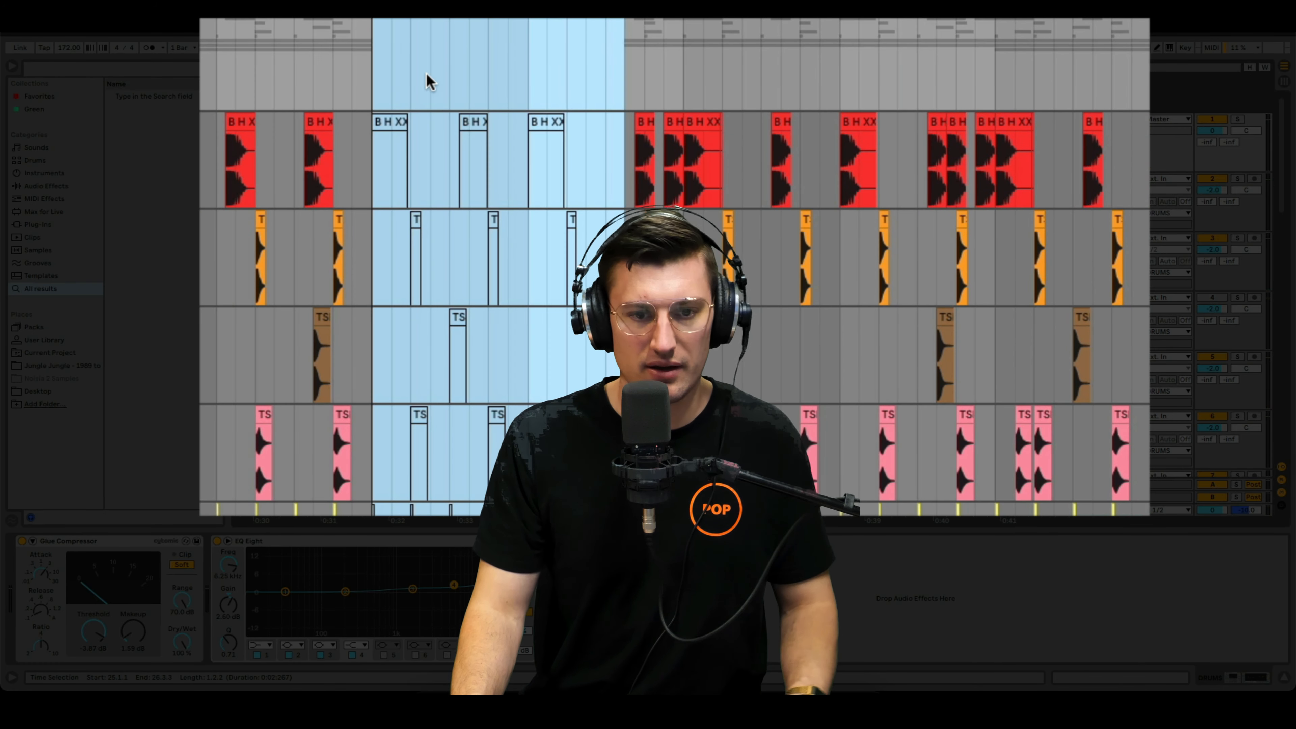
pyautogui.click(391, 76)
pyautogui.scroll(-4, 471, 87)
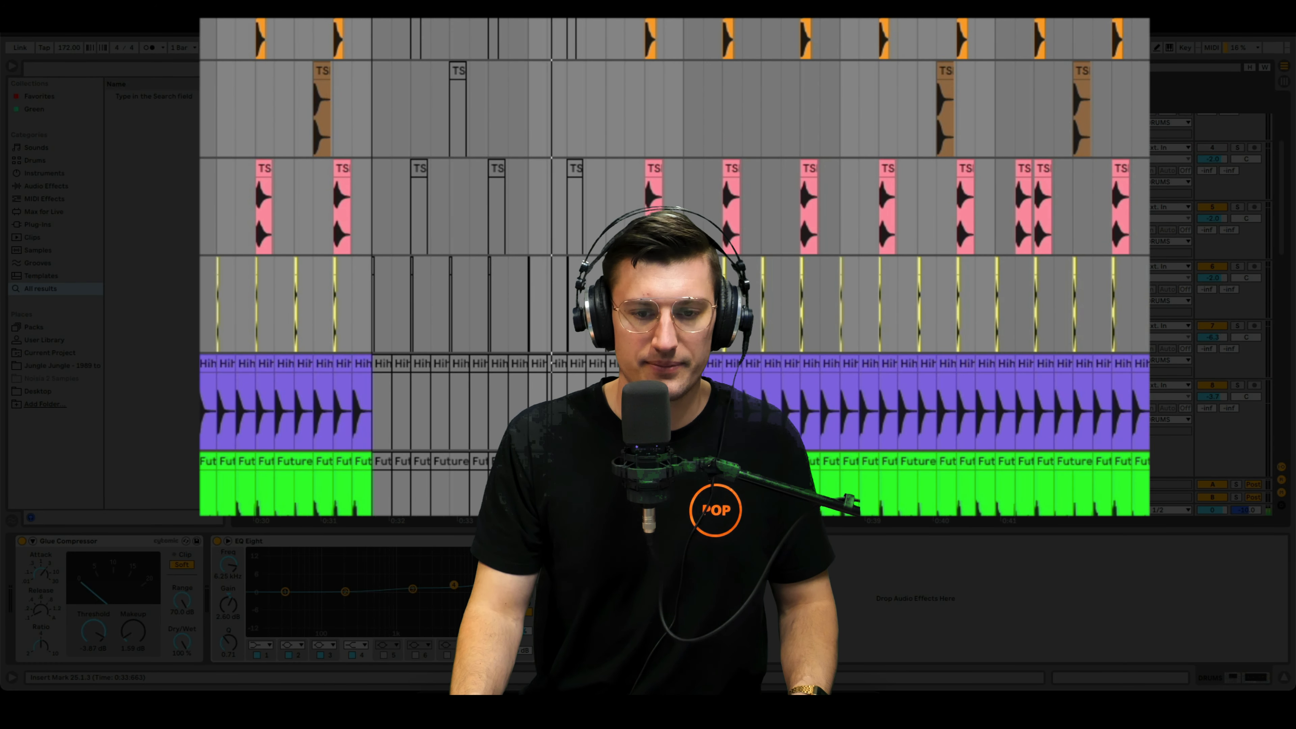
pyautogui.scroll(-5, 557, 301)
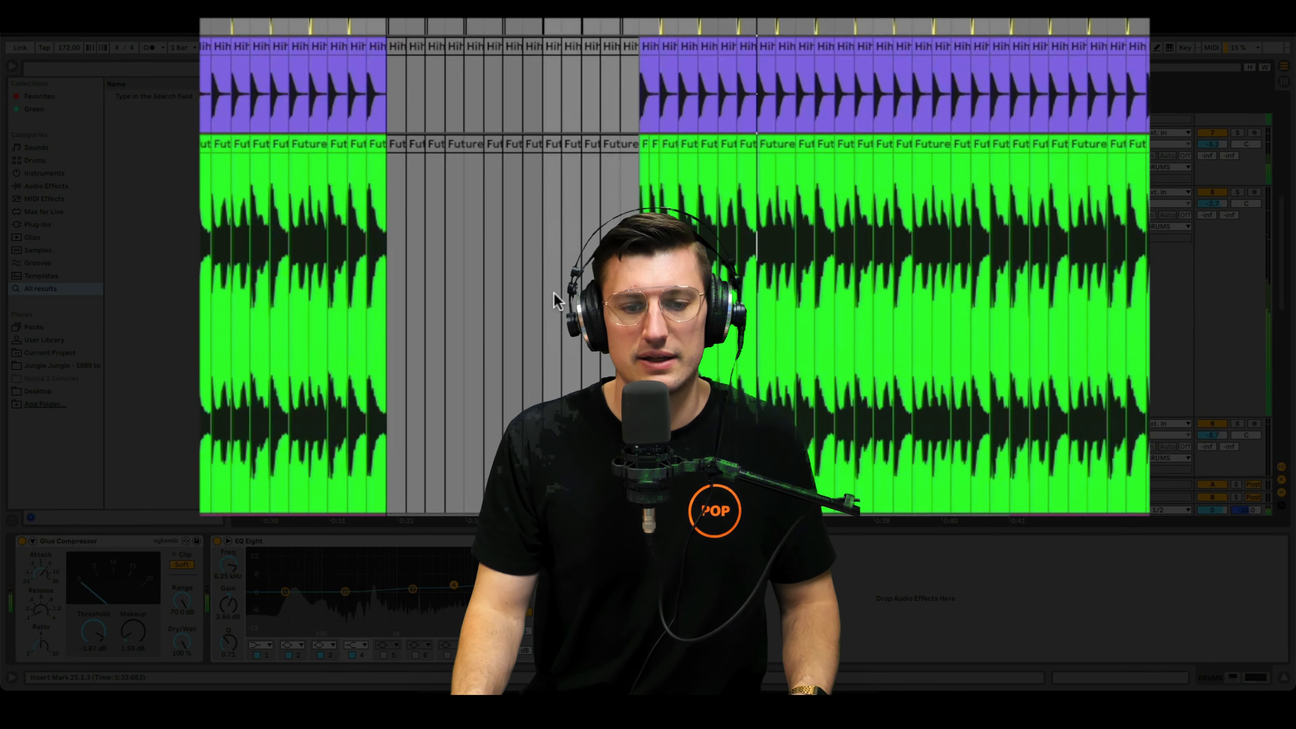
pyautogui.scroll(-8, 556, 301)
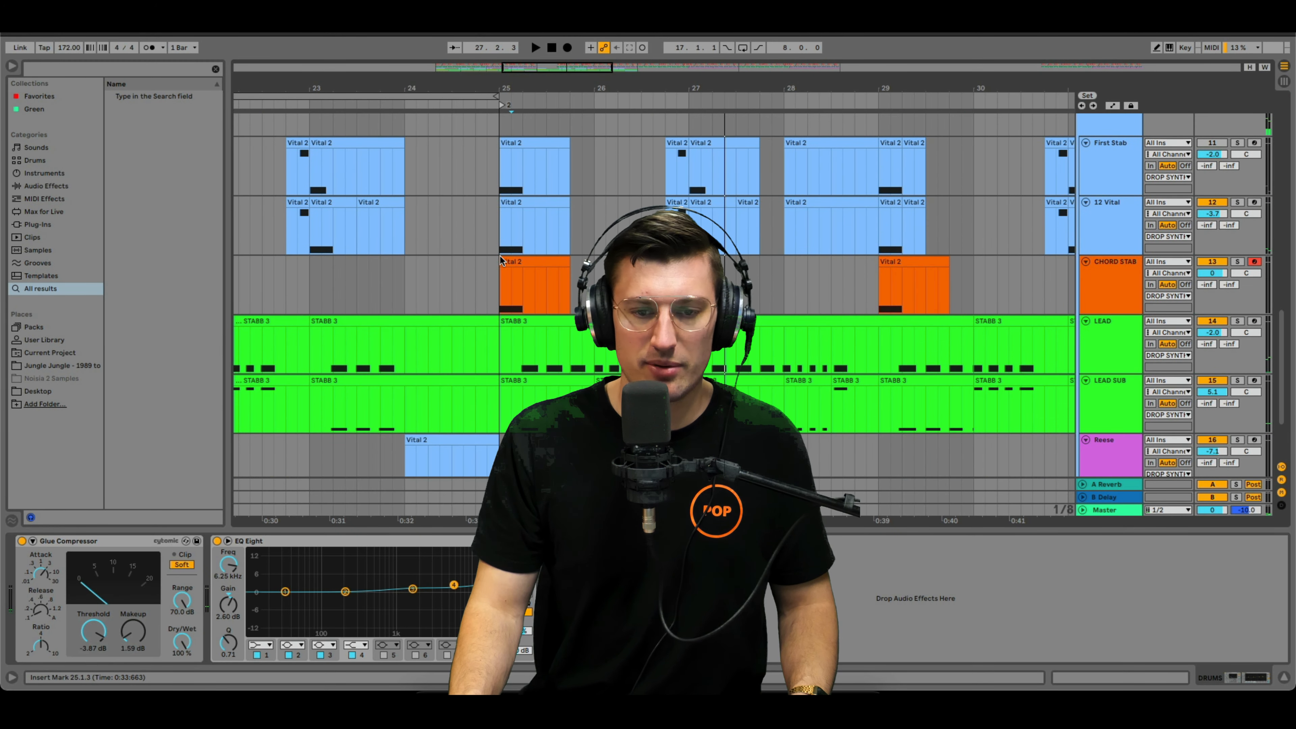
# Step: Deactivate the bar 25 clip on the 12 Vital track and rename that track DROP HIT 1
pyautogui.click(497, 287)
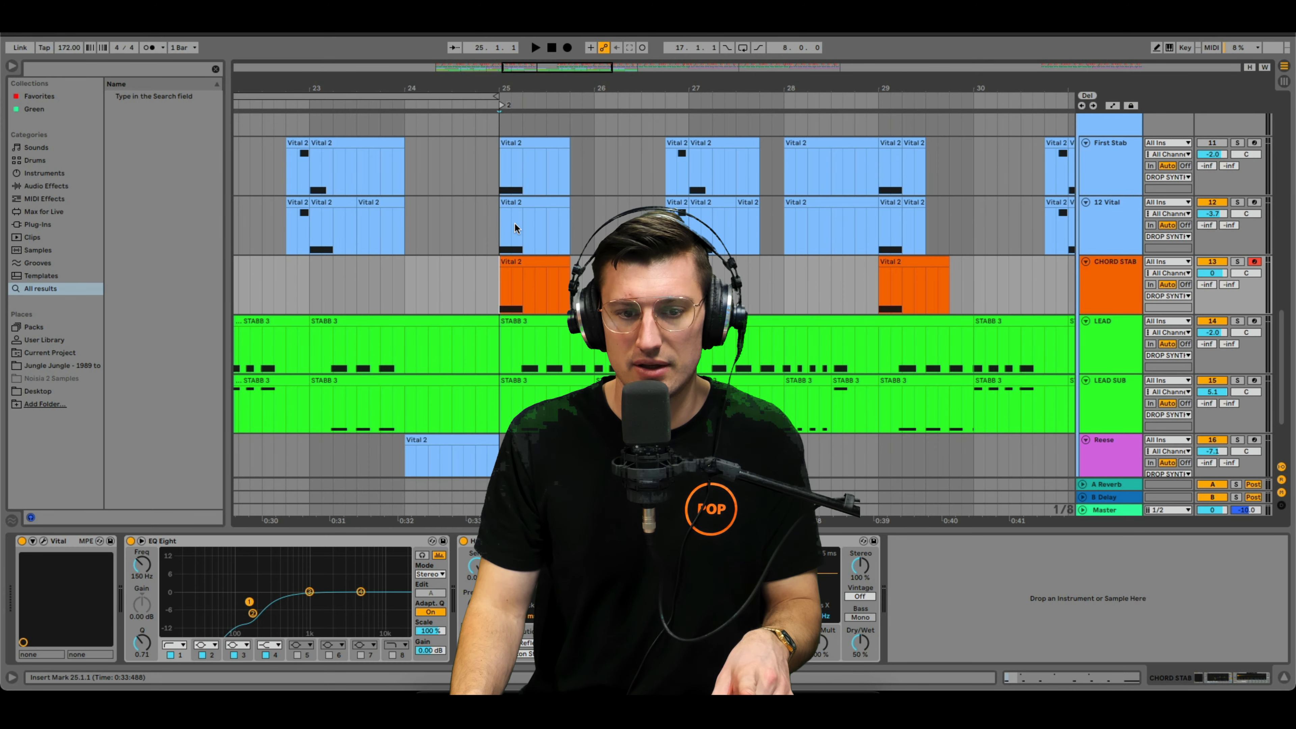
pyautogui.click(514, 203)
pyautogui.press('0')
pyautogui.click(1107, 212)
pyautogui.write('D')
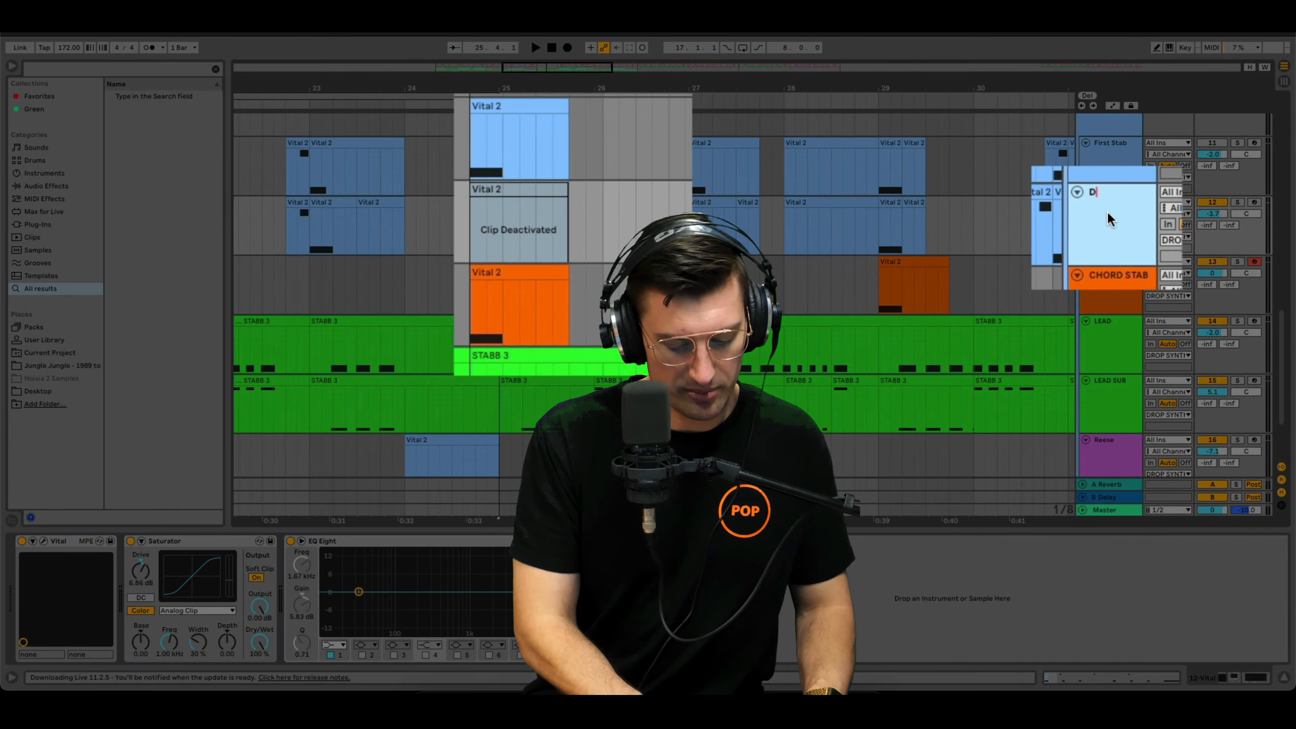
pyautogui.write('ROP HIT 1')
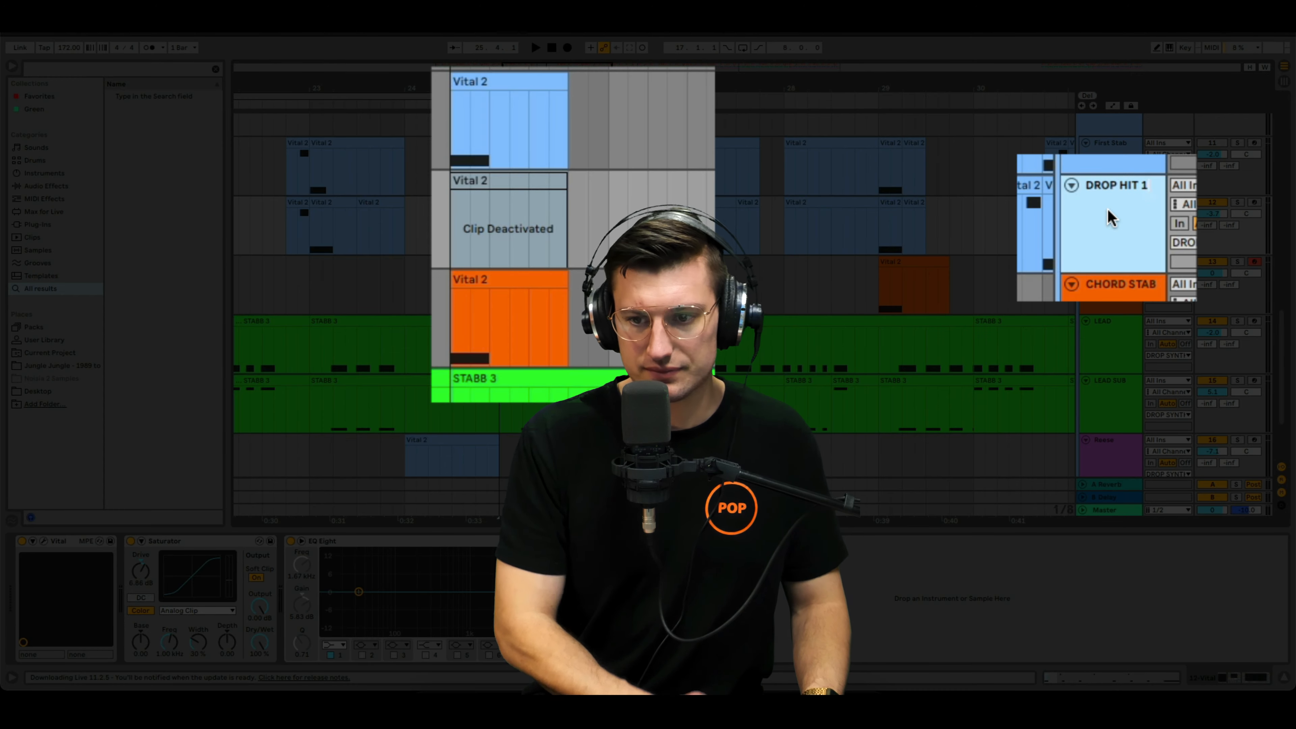
pyautogui.press('Return')
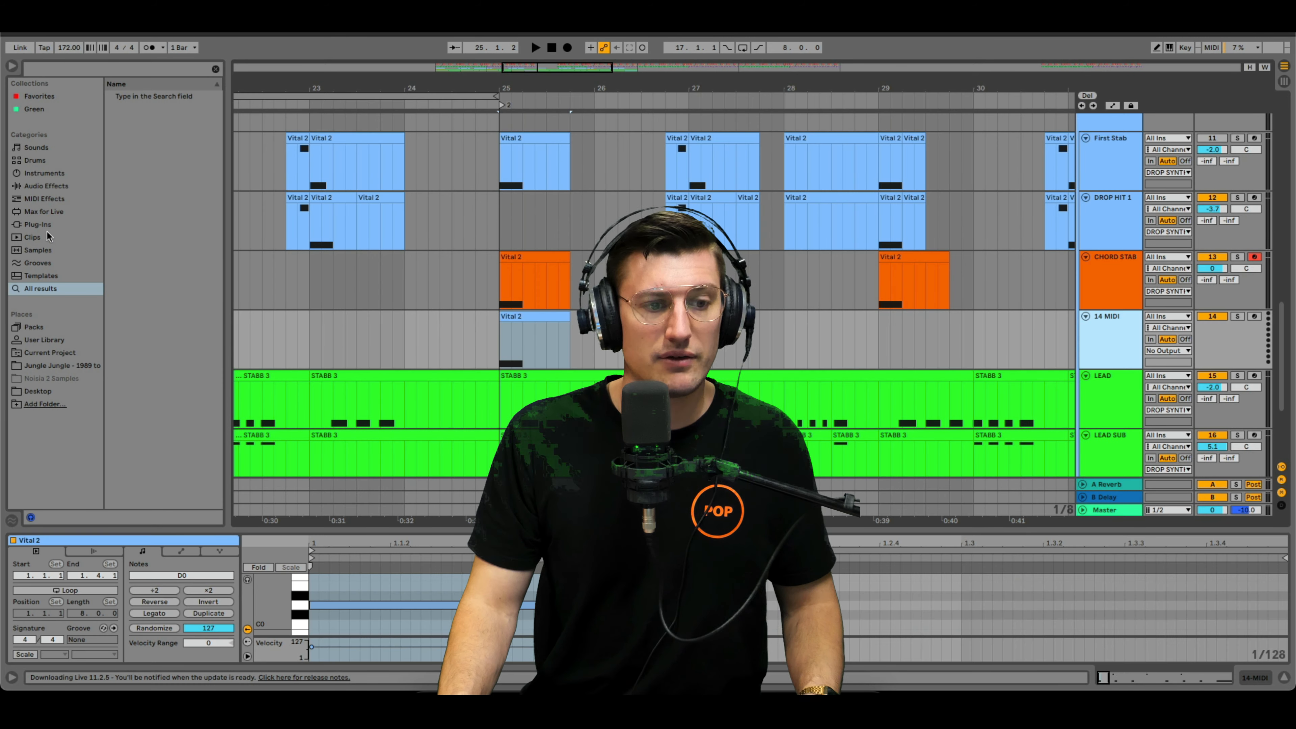
# Step: Load the Vital plug-in onto the new MIDI track and lower the computer keyboard range to C1 to D2
pyautogui.click(47, 226)
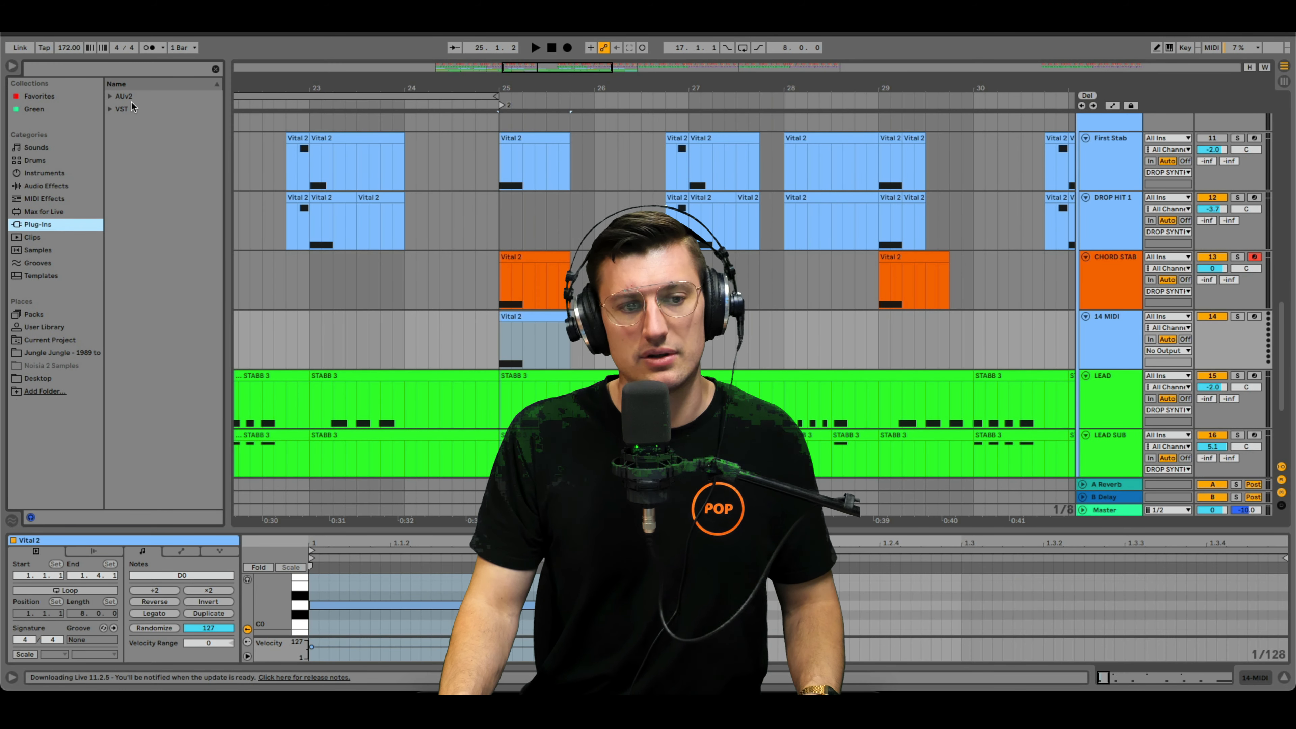
pyautogui.moveTo(154, 224); pyautogui.dragTo(538, 343)
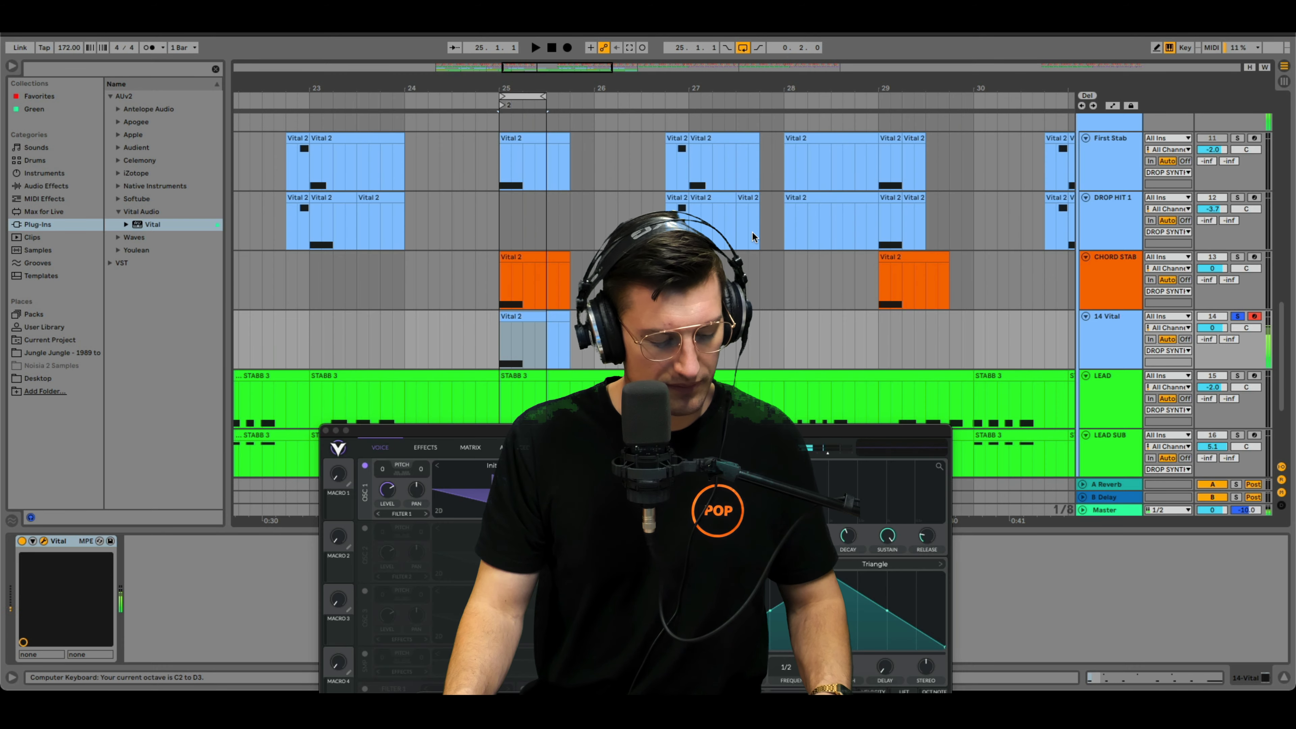
pyautogui.press('z')
pyautogui.moveTo(631, 430); pyautogui.dragTo(719, 227)
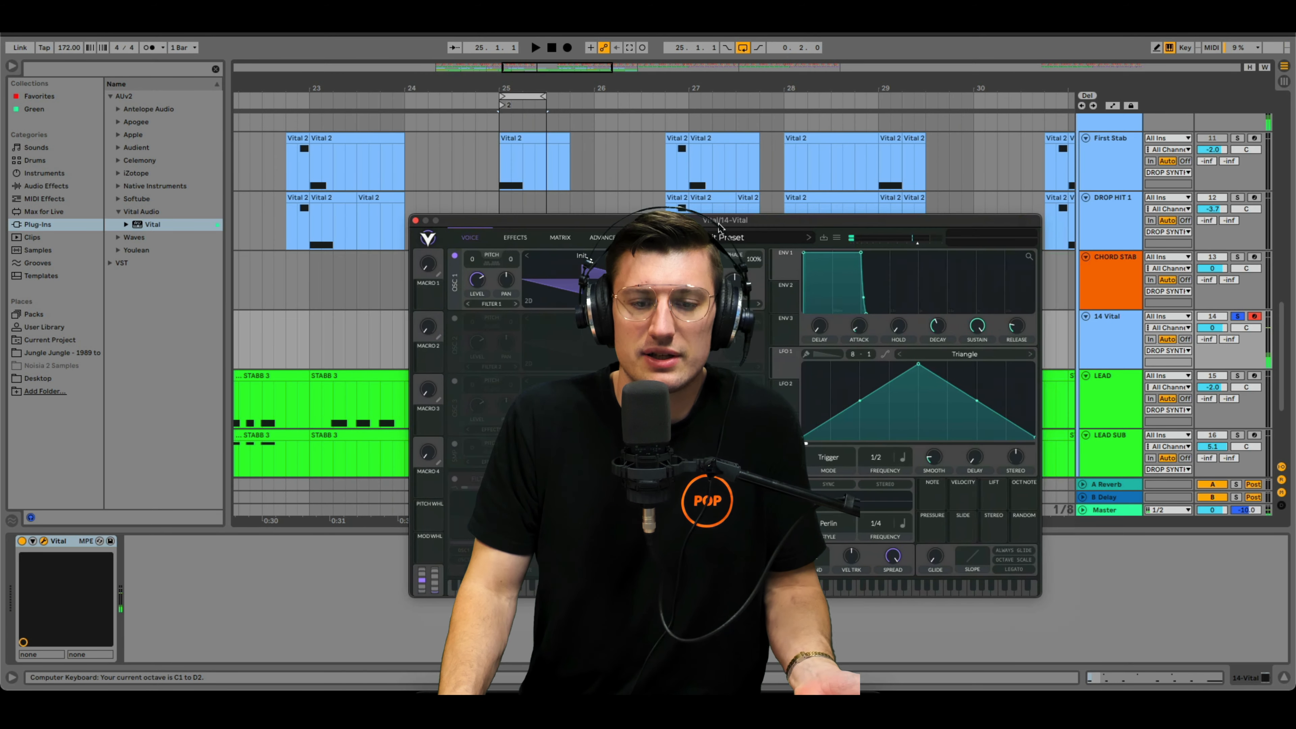
pyautogui.moveTo(549, 220); pyautogui.dragTo(432, 162)
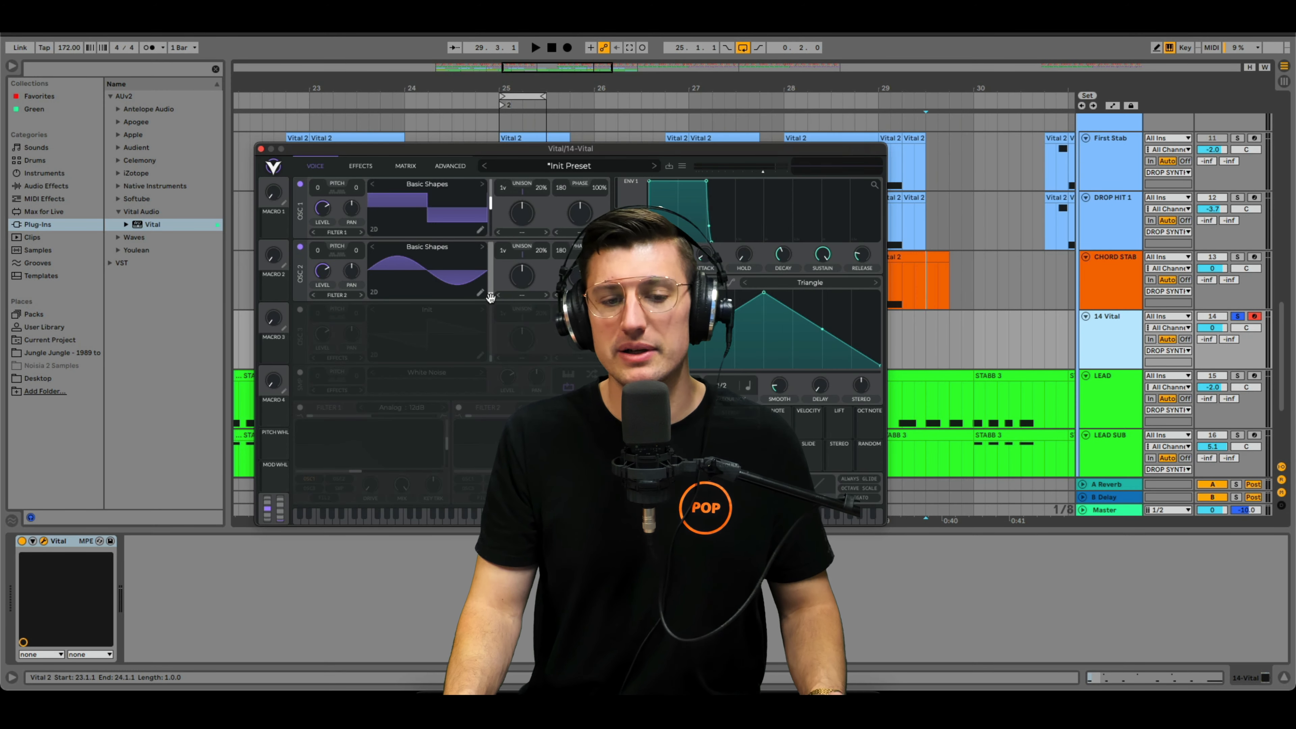
# Step: Set oscillator 2's Basic Shapes wavetable to the square wave and audition a low note with pitch-wheel movement
pyautogui.moveTo(491, 297); pyautogui.dragTo(491, 269)
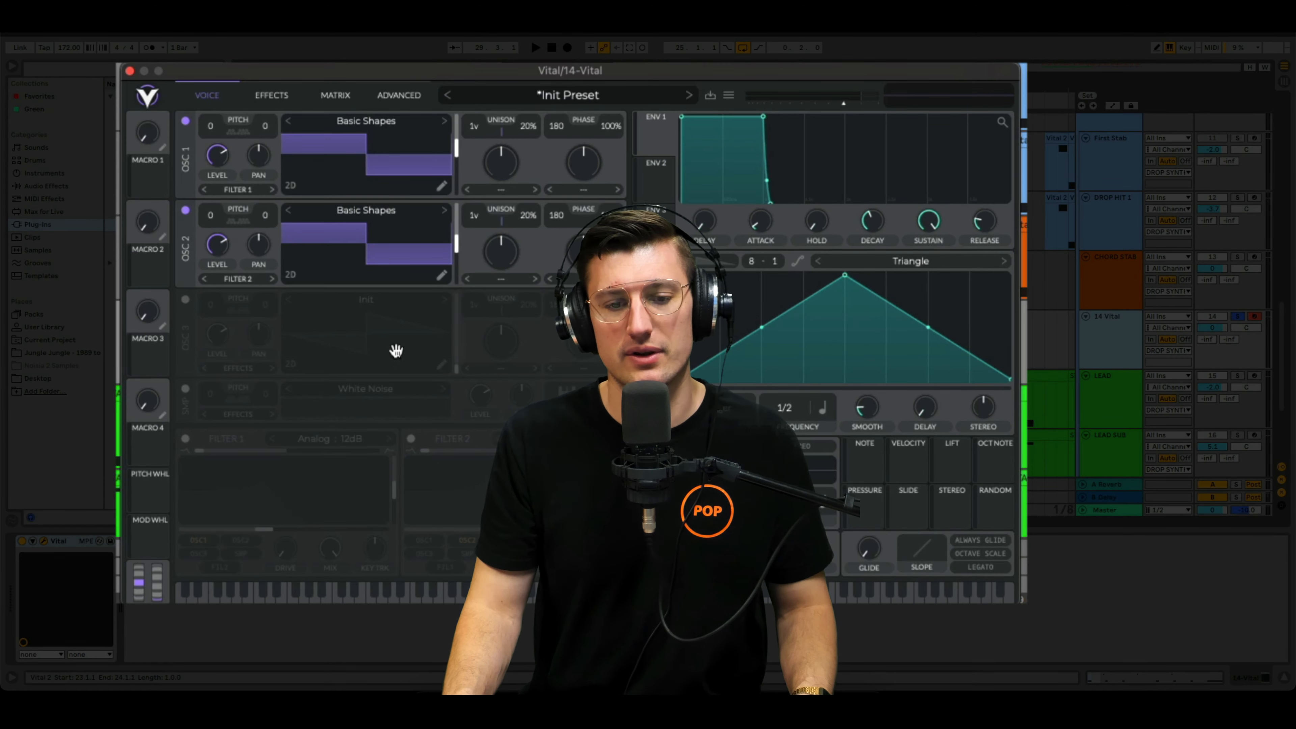
pyautogui.press('s')
pyautogui.press('z')
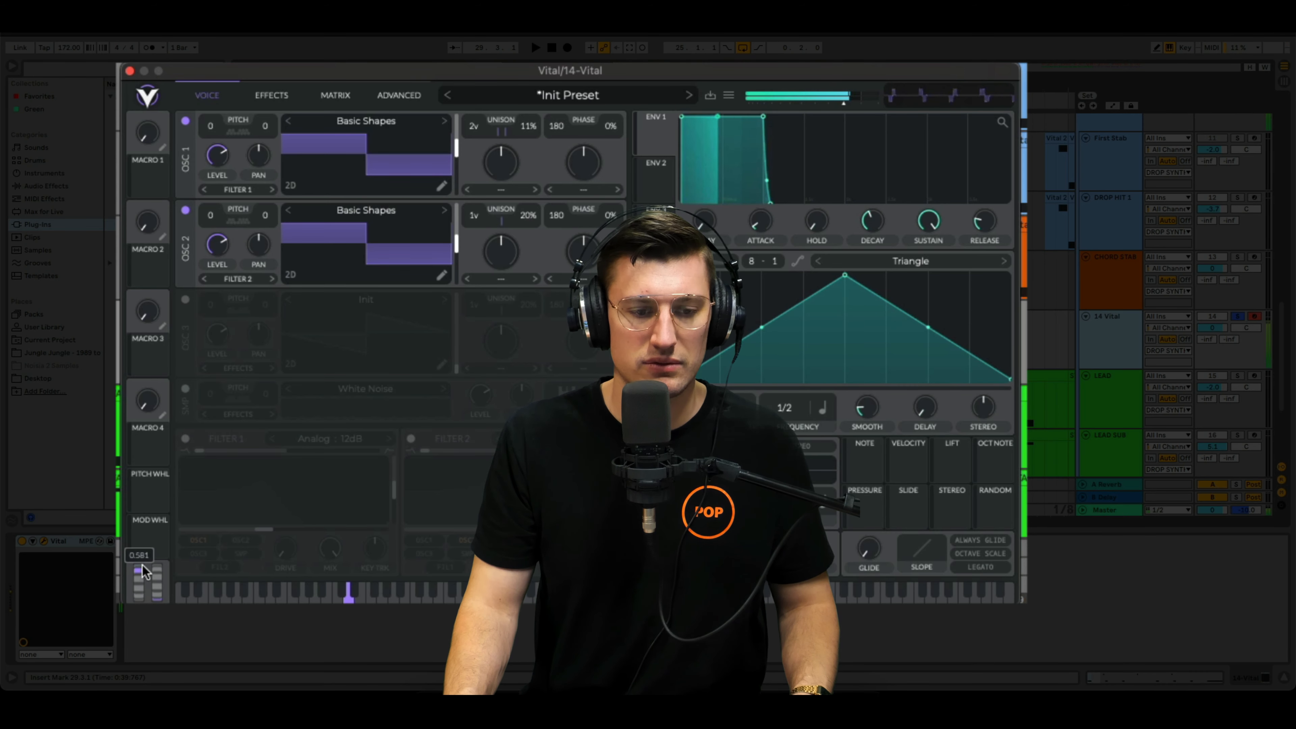
pyautogui.moveTo(141, 564)
pyautogui.mouseDown()
pyautogui.moveTo(138, 584)
pyautogui.moveTo(141, 560)
pyautogui.mouseUp()
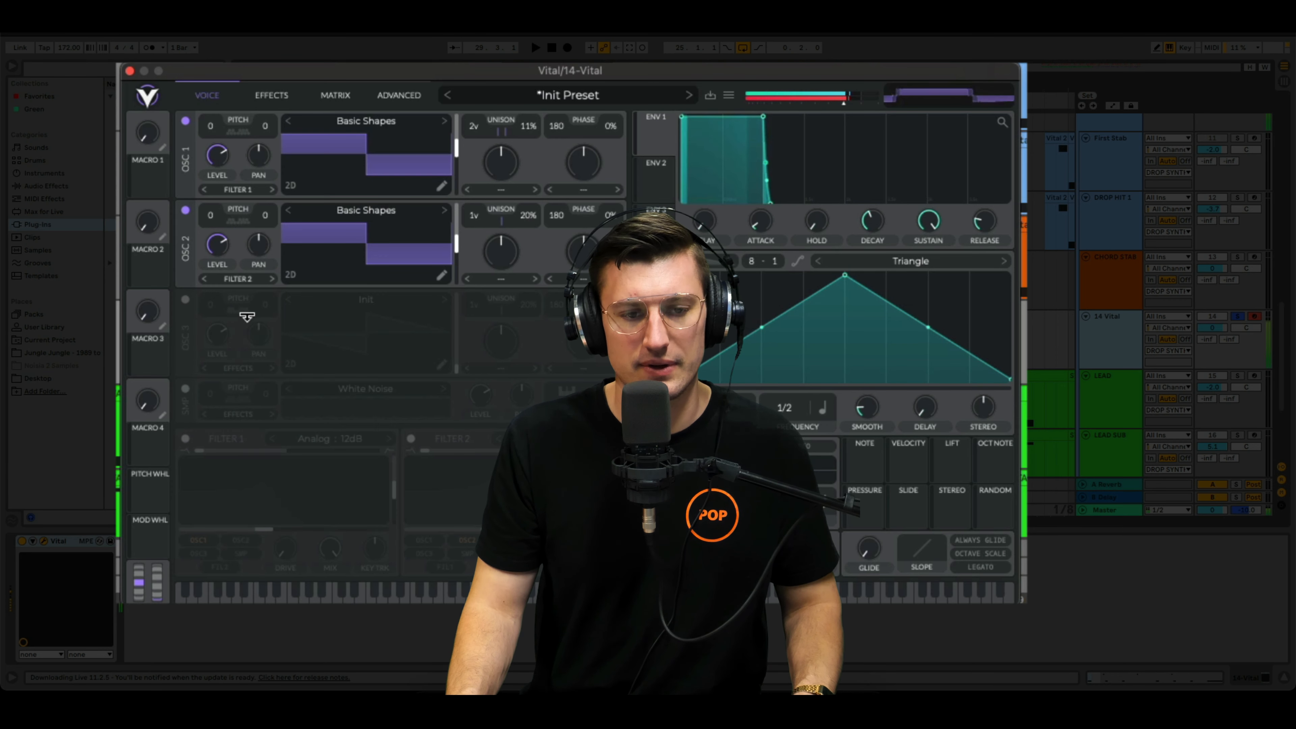
# Step: Enable Vital's Compressor, Distortion and Filter effects, and set the filter mode to Dirty 24dB
pyautogui.click(271, 94)
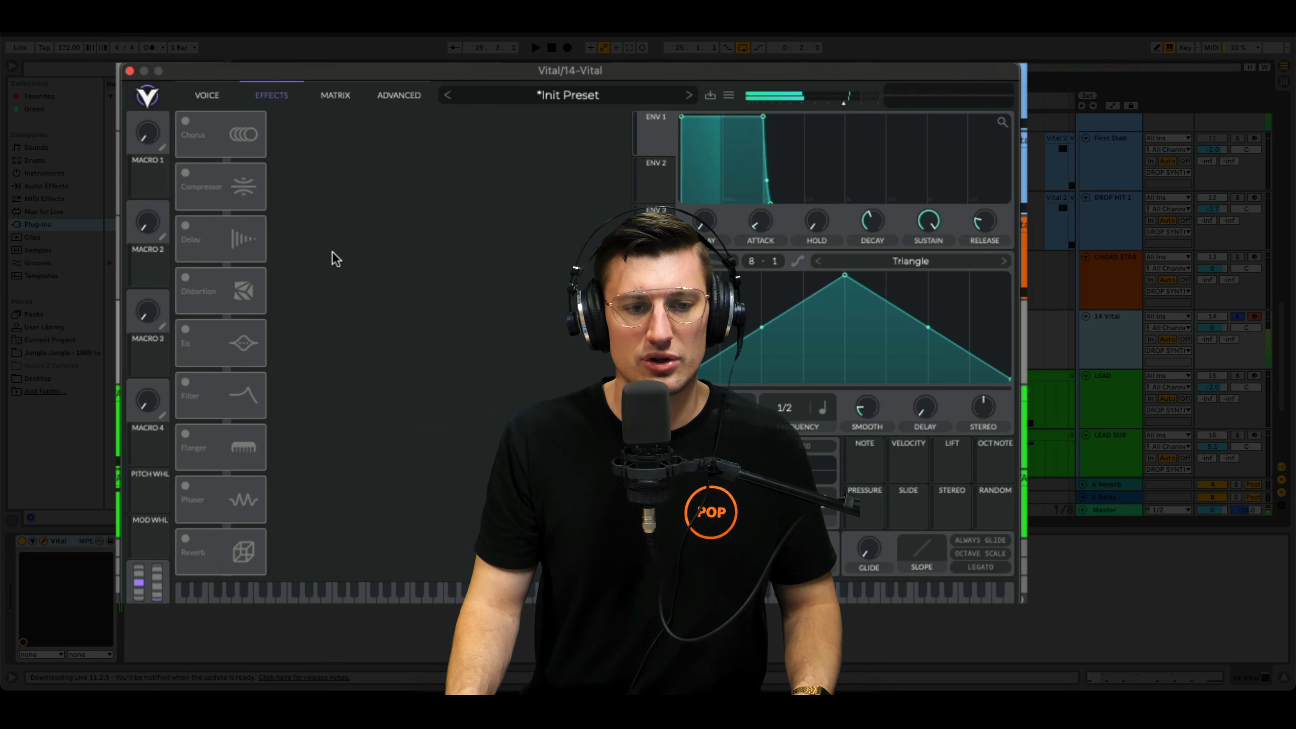
pyautogui.click(198, 180)
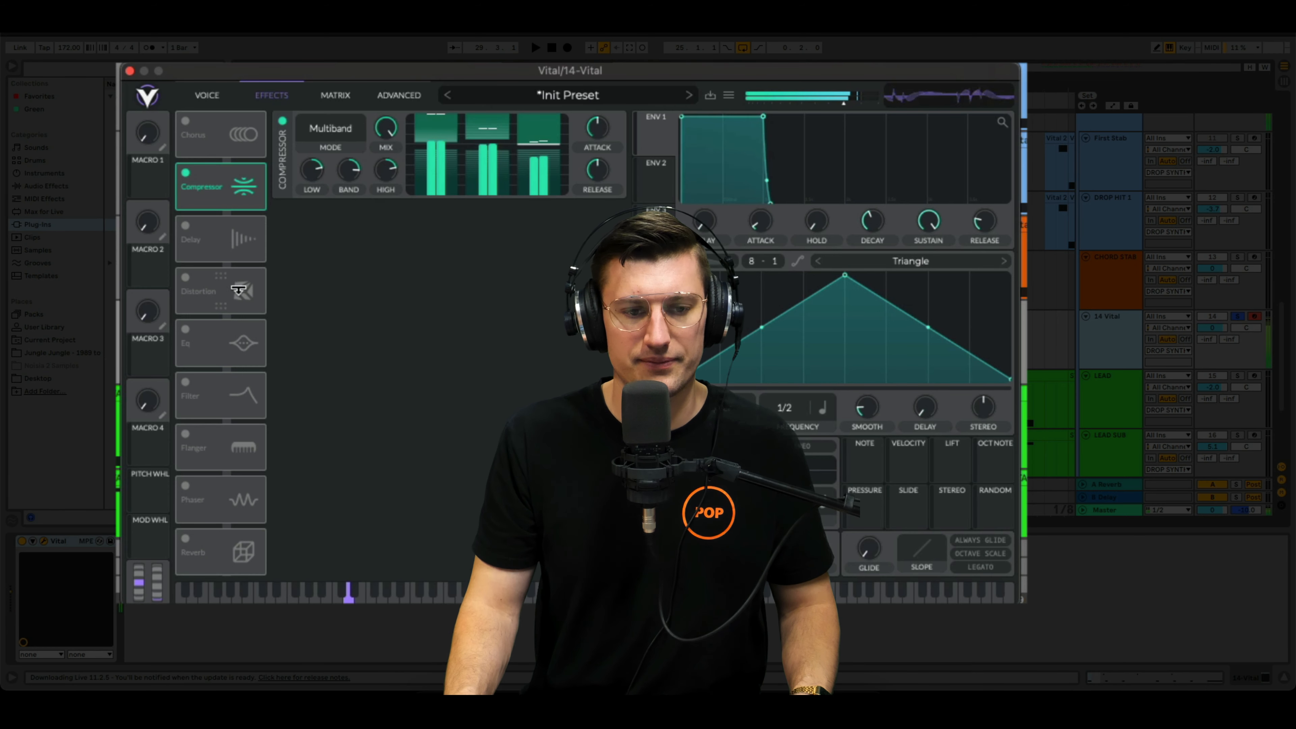
pyautogui.click(184, 289)
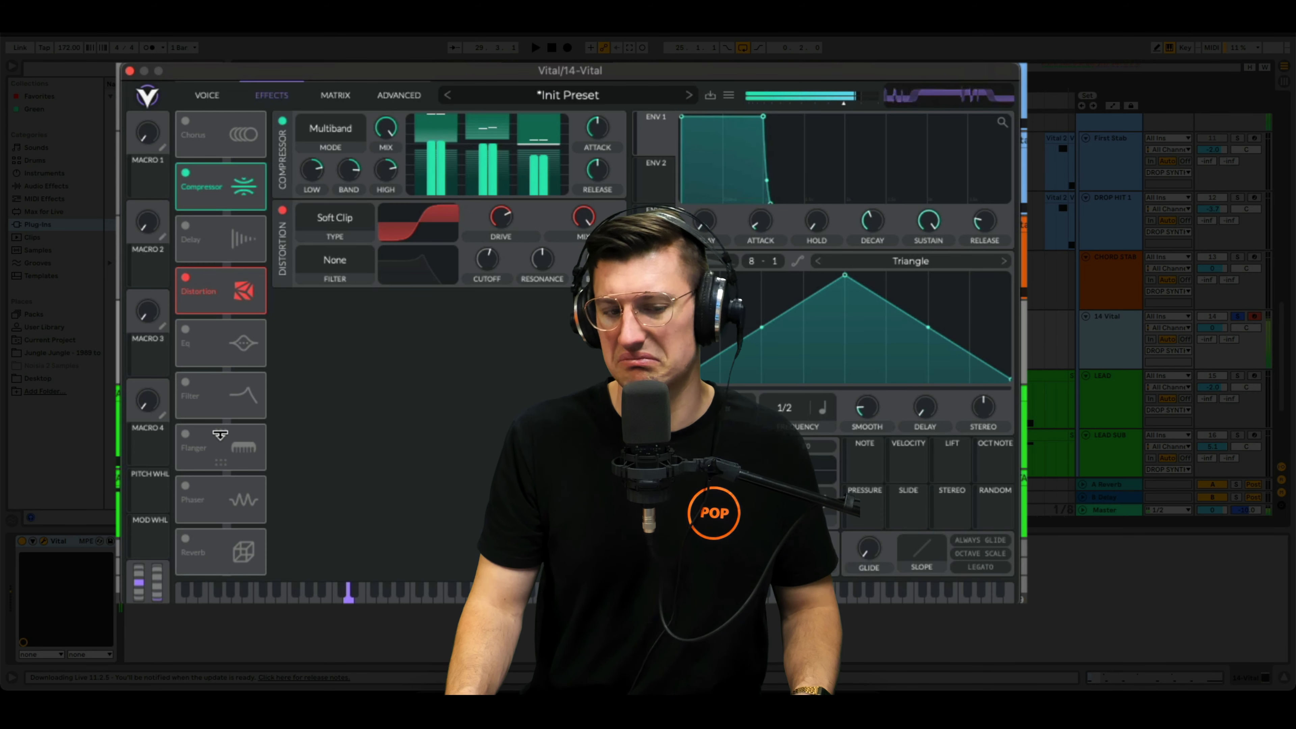
pyautogui.click(221, 395)
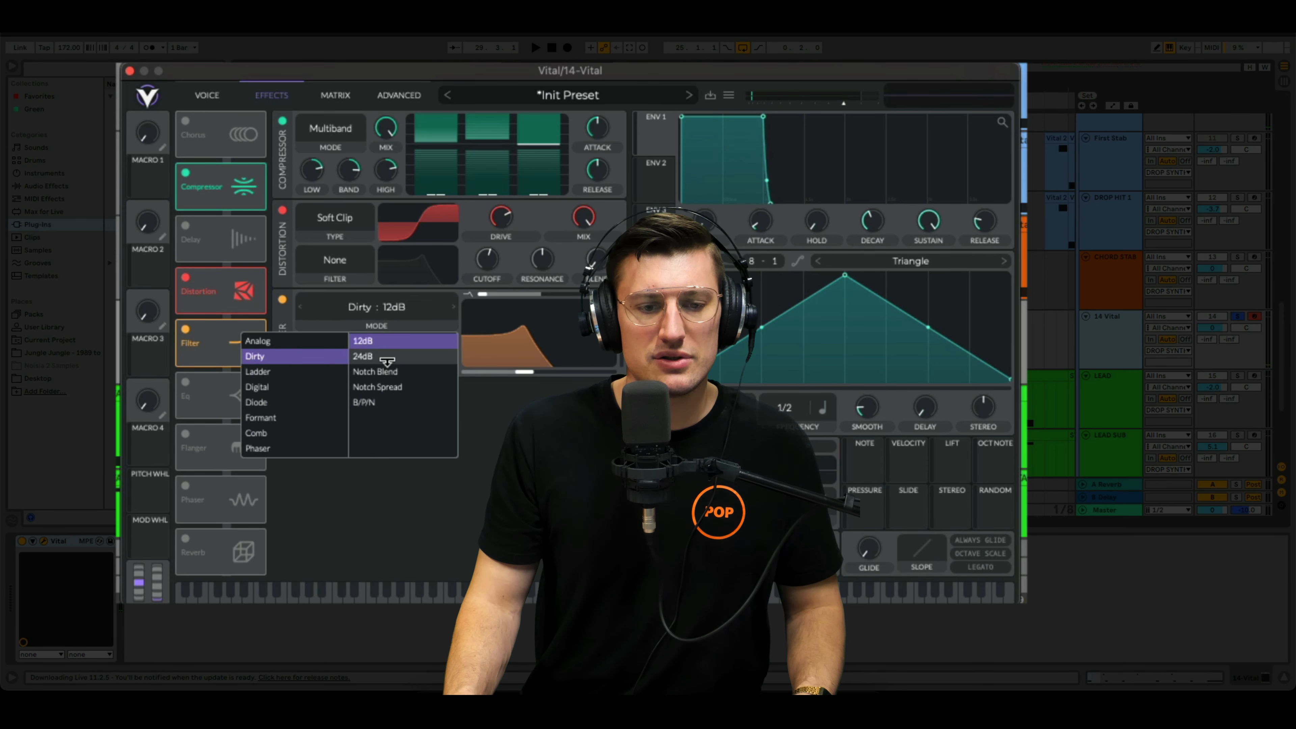
pyautogui.click(461, 358)
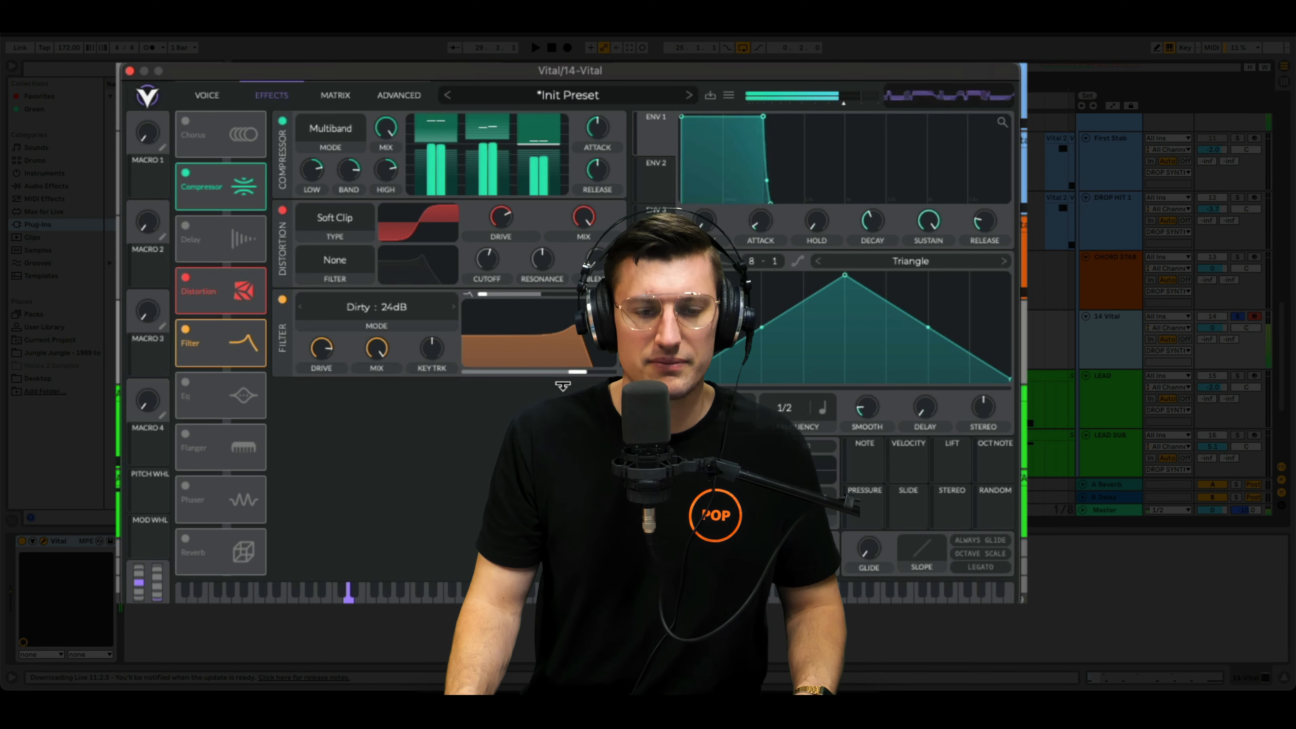
# Step: Enable Vital's EQ effect with its mid band as a notch and modulate the EQ cutoff with the LFO
pyautogui.click(186, 387)
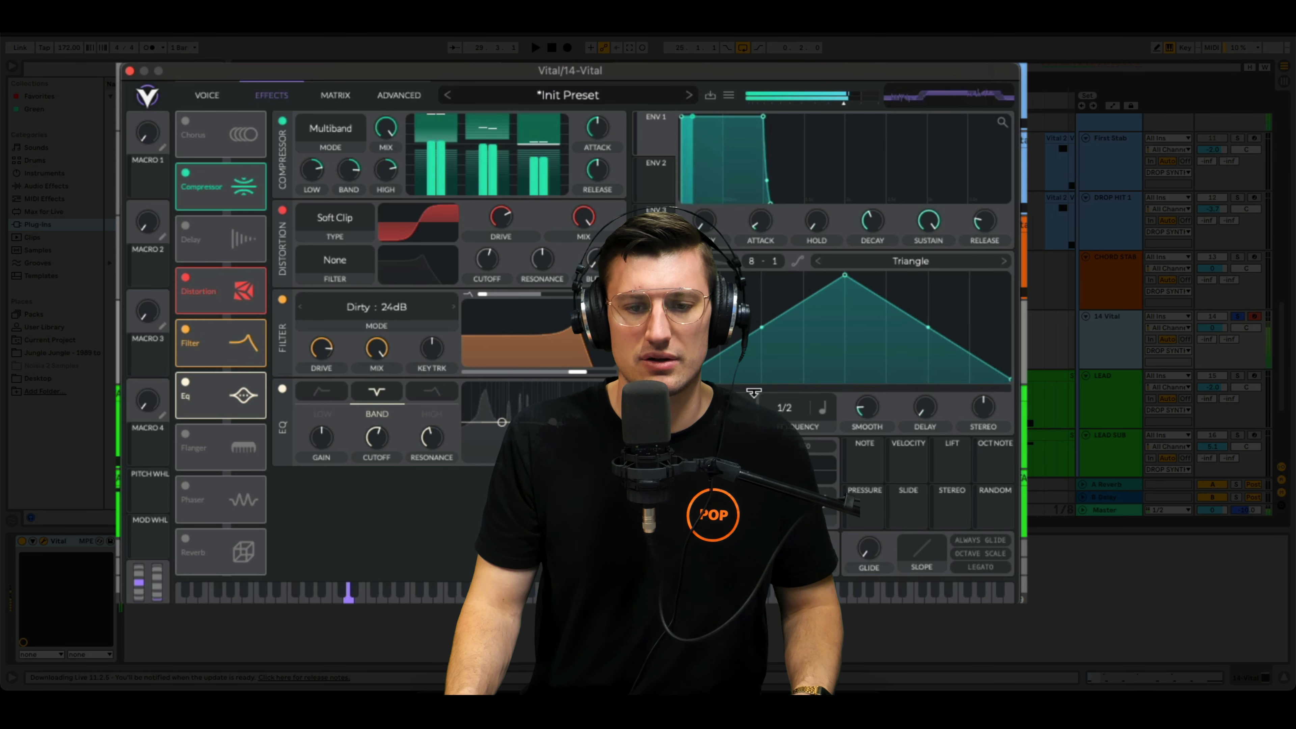
pyautogui.moveTo(656, 278); pyautogui.dragTo(644, 296)
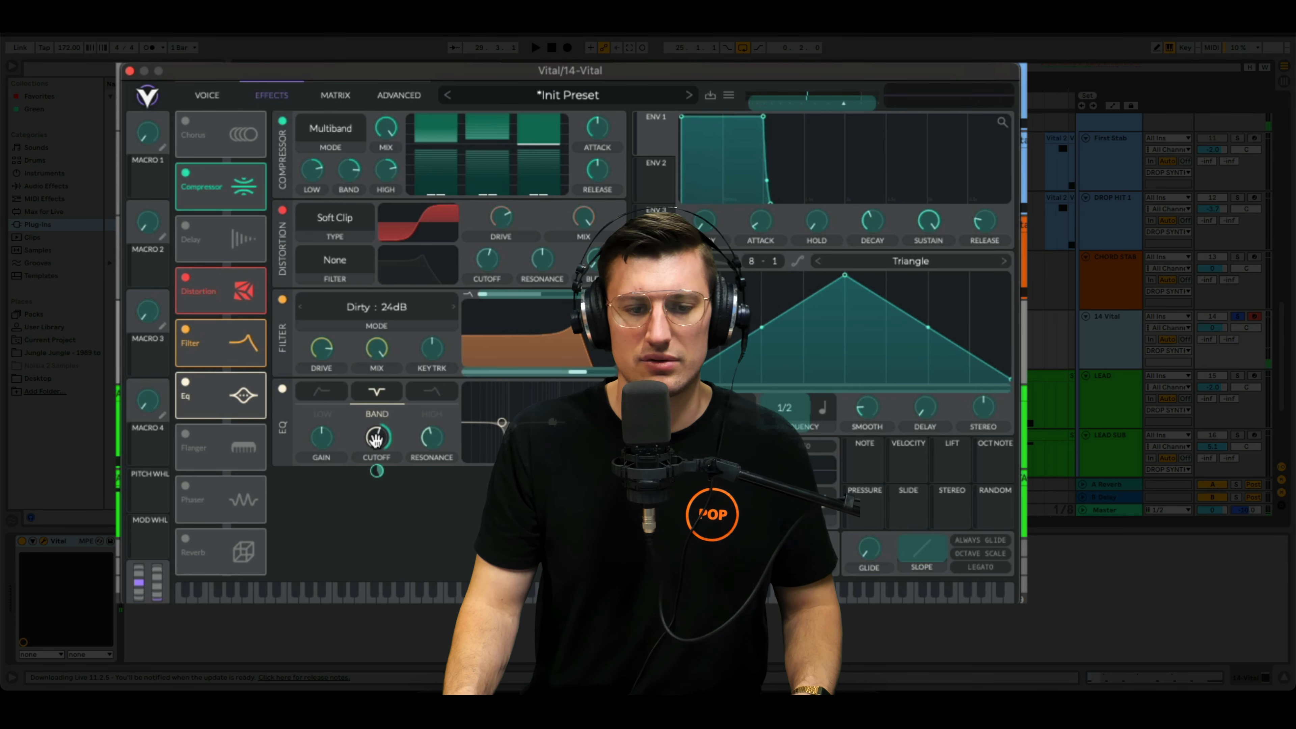
pyautogui.moveTo(376, 440); pyautogui.dragTo(376, 440)
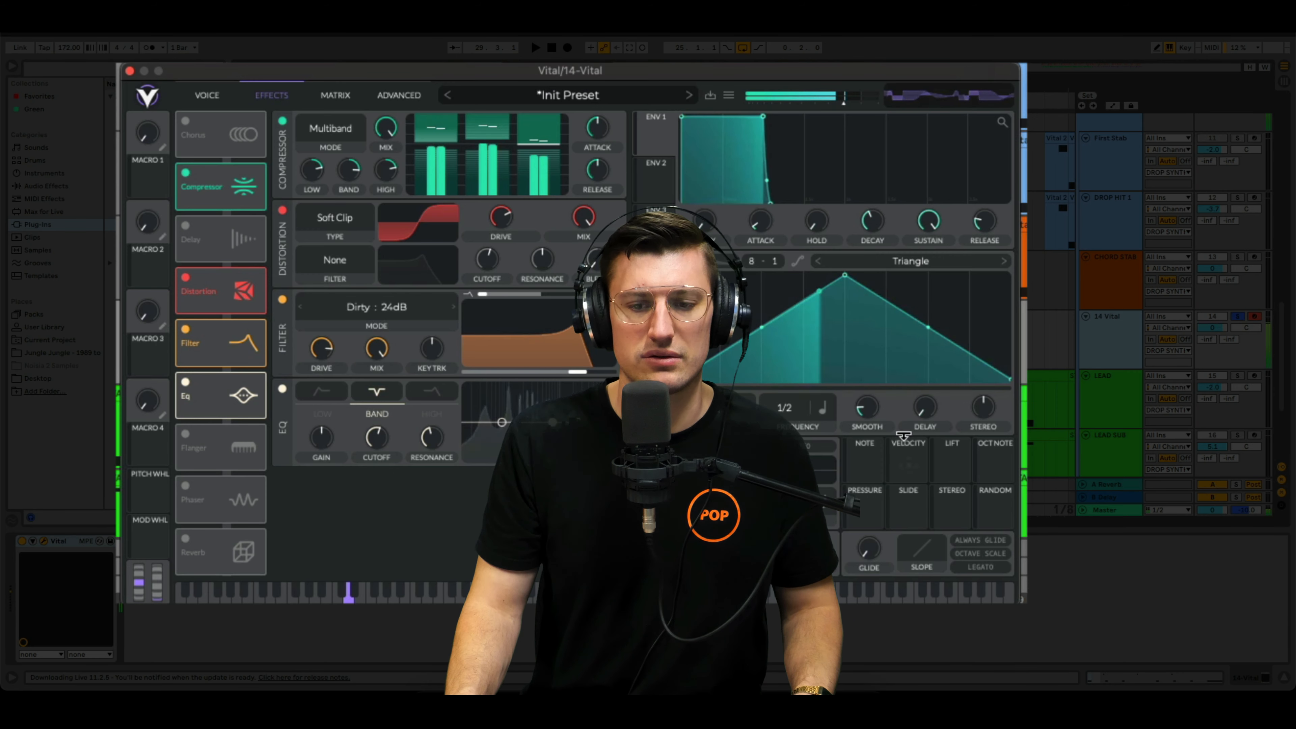
# Step: Set the LFO frequency to 1/1, shift the triangle's peak later and lower, and audition it with pitch-wheel movement
pyautogui.moveTo(785, 408); pyautogui.dragTo(788, 430)
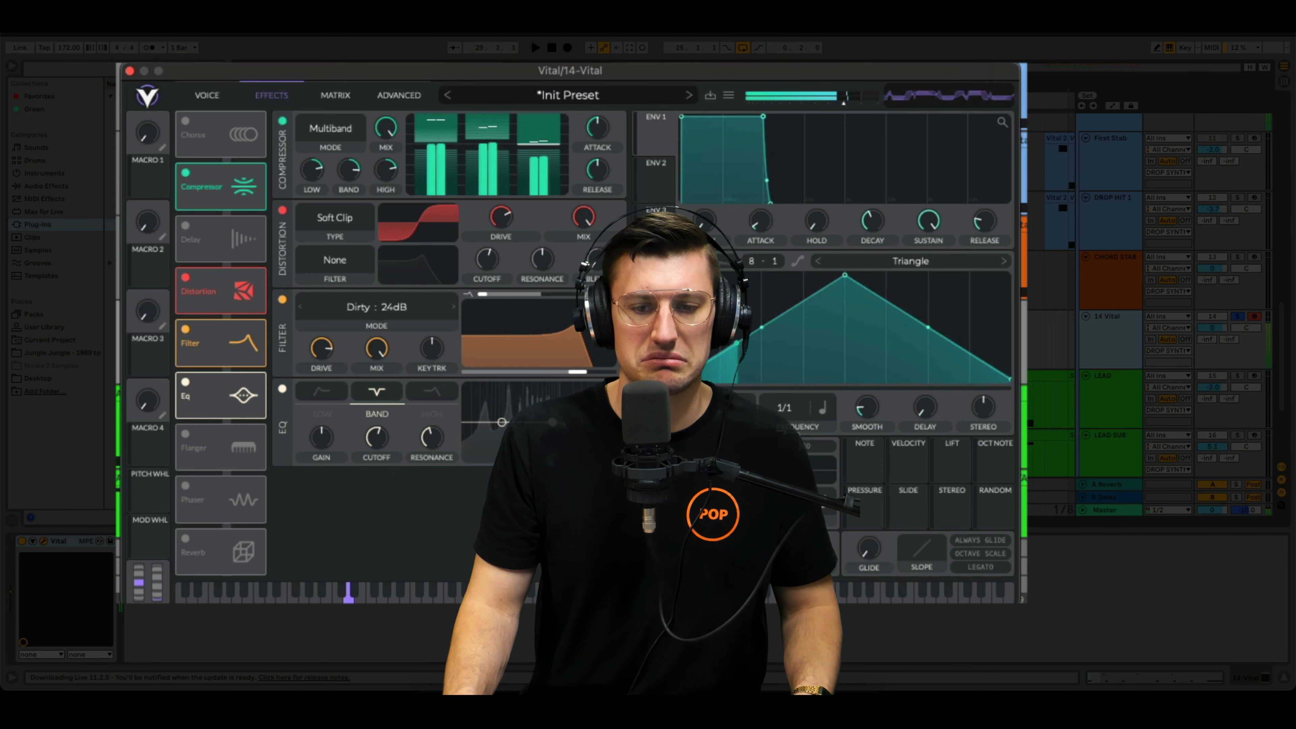
pyautogui.moveTo(845, 275); pyautogui.dragTo(886, 306)
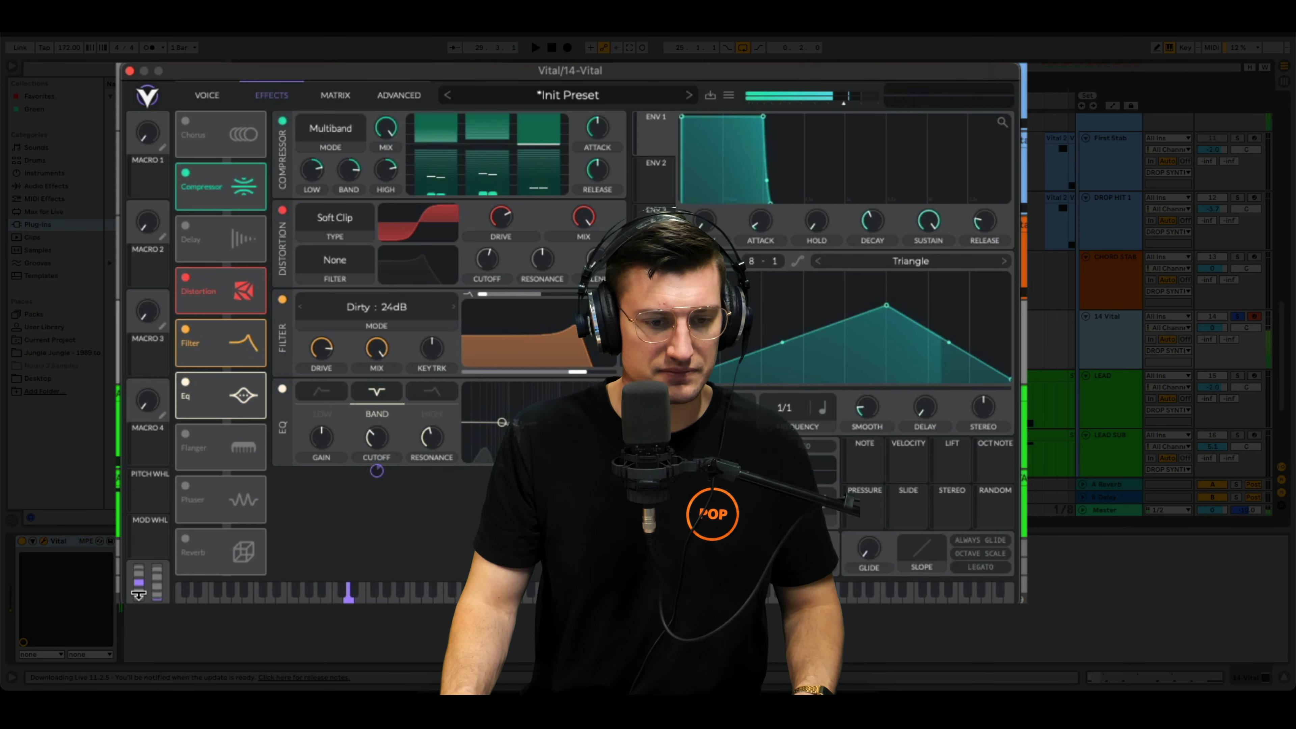
pyautogui.moveTo(143, 565); pyautogui.dragTo(143, 587)
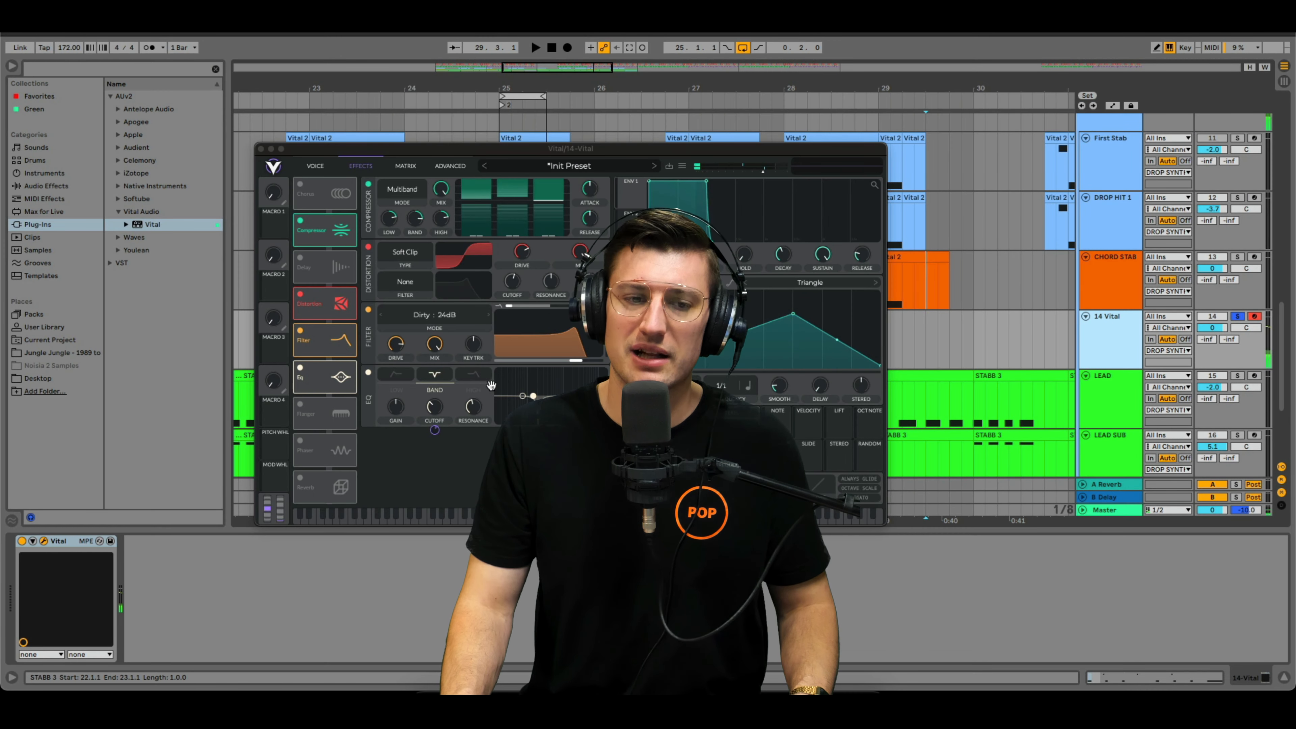
# Step: Close the Vital window, automate its pitch wheel to rise and fall over the bar 25 clip, and play it back
pyautogui.click(261, 148)
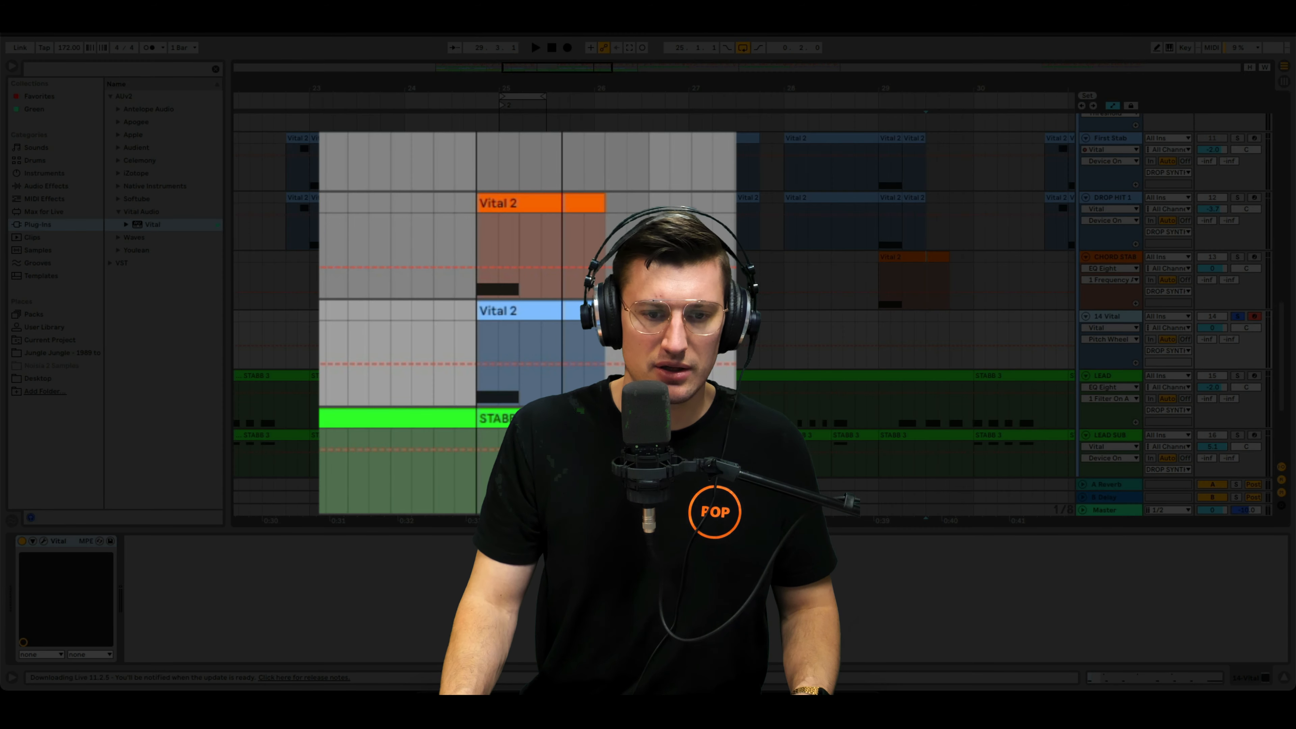
pyautogui.moveTo(505, 89); pyautogui.dragTo(505, 102)
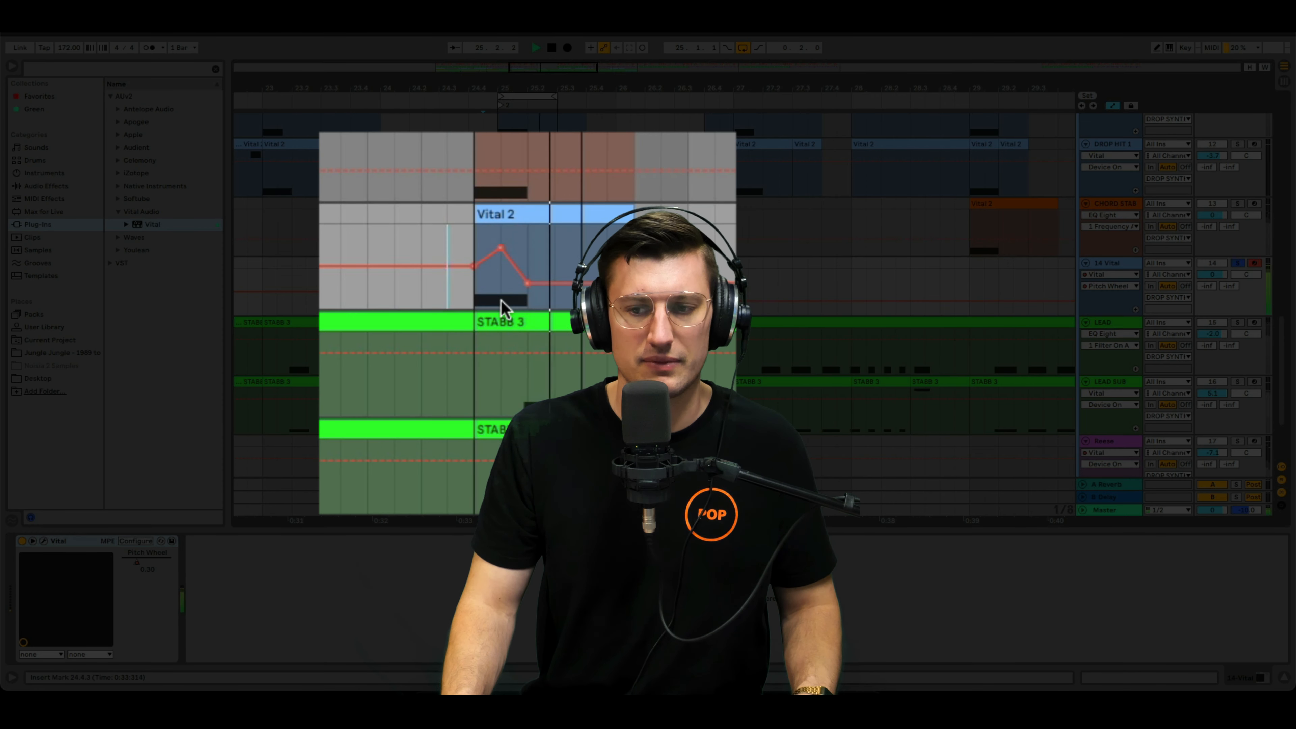
pyautogui.press('space')
pyautogui.press('a')
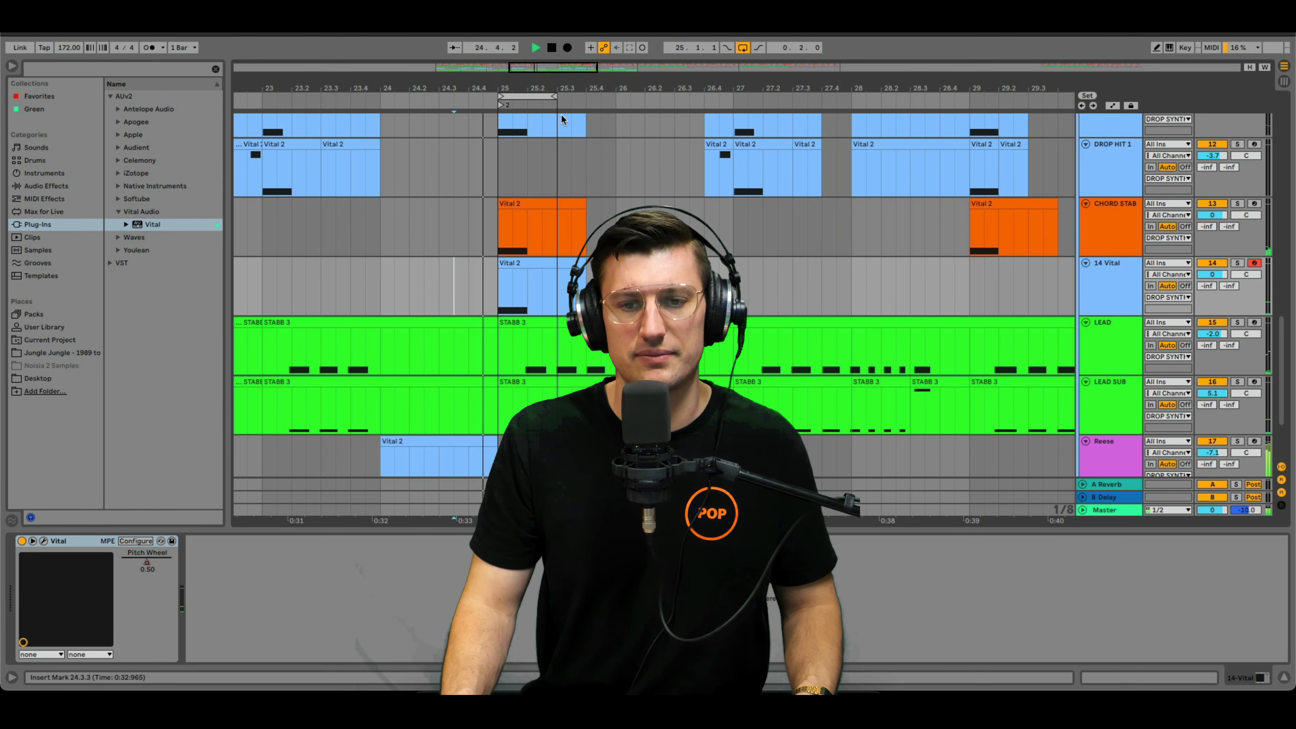
pyautogui.press('space')
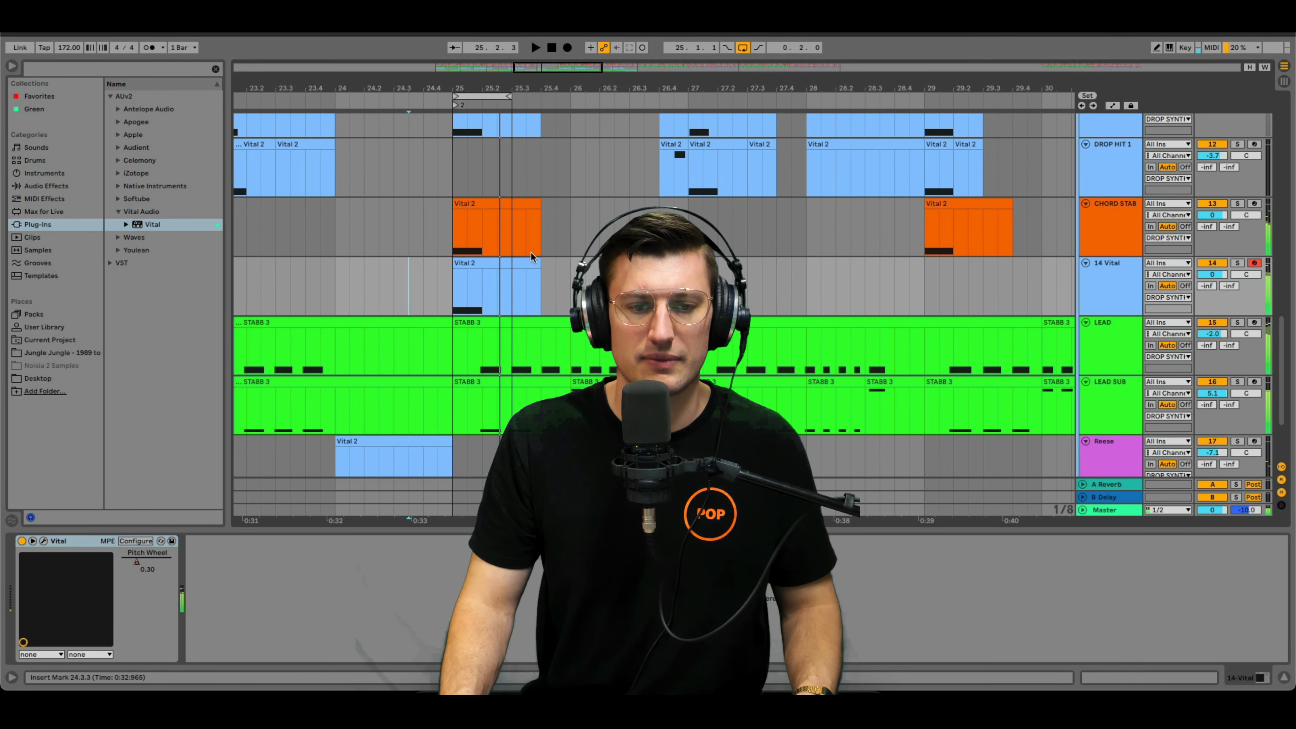
# Step: Solo the 14 Vital track and play its hit from bar 25
pyautogui.click(452, 289)
pyautogui.press('s')
pyautogui.press('space')
pyautogui.press('space')
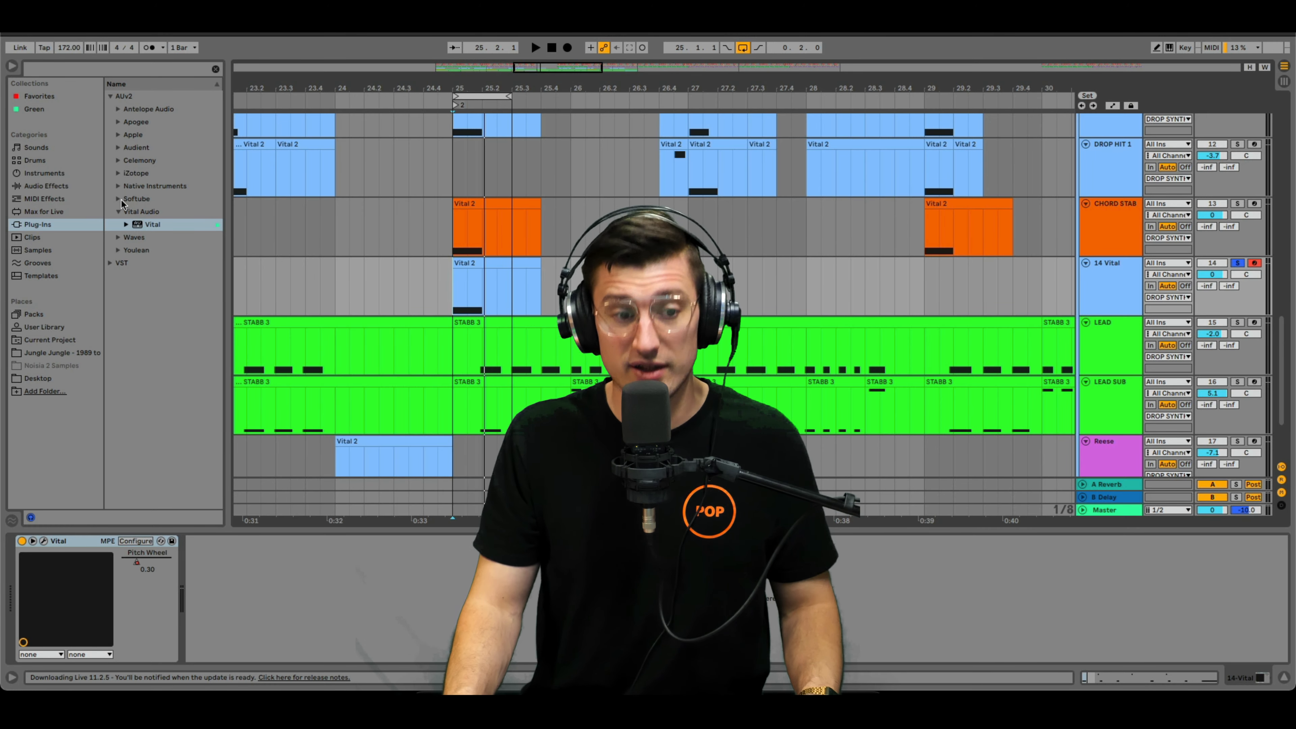
# Step: Add an Auto Filter from the EQ & Filters audio effects after Vital on the 14 Vital track
pyautogui.click(63, 183)
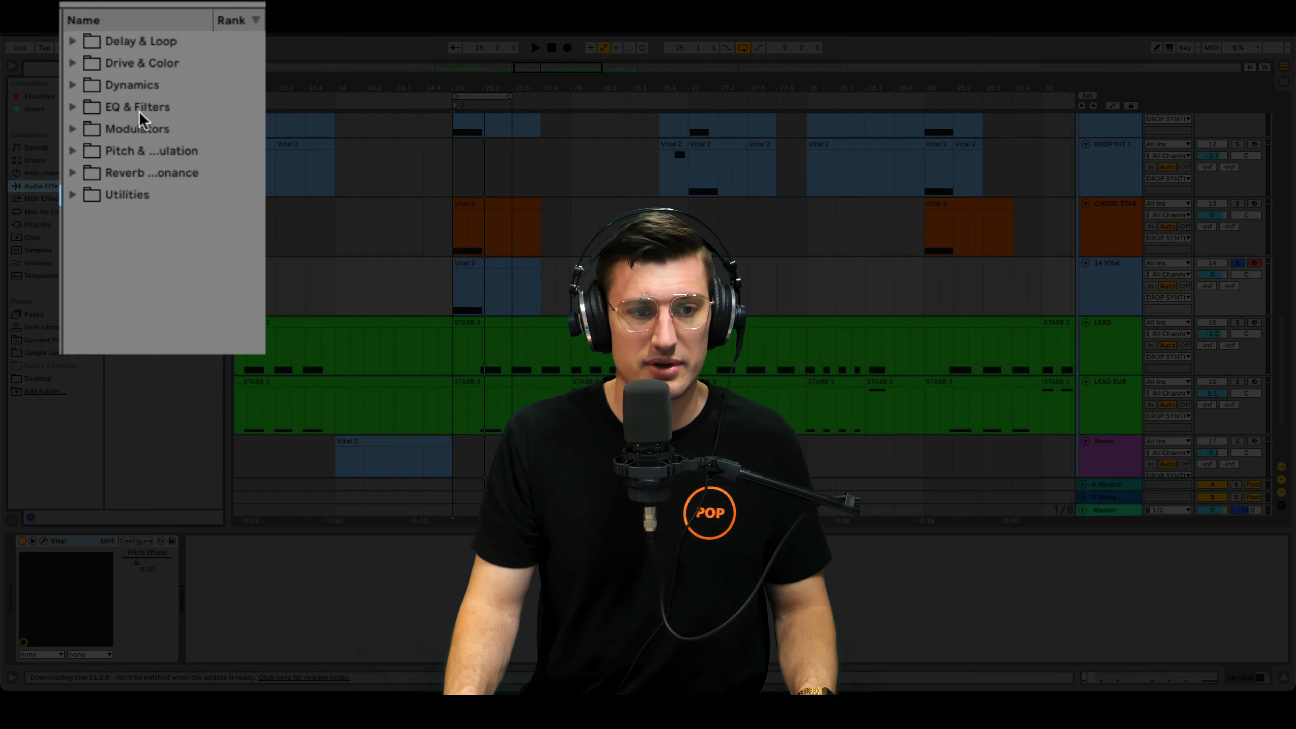
pyautogui.click(140, 112)
pyautogui.click(158, 153)
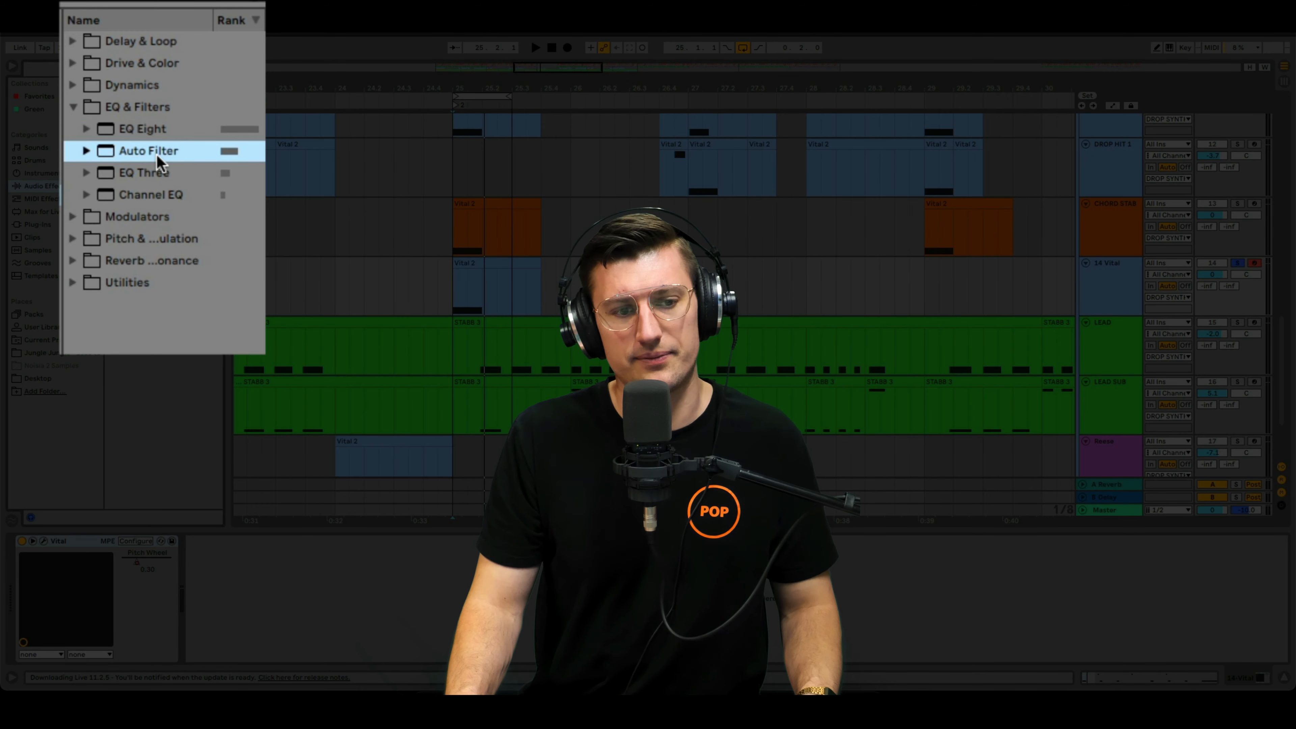
# Step: Add an LFO from the Modulators audio effects and map it to the Auto Filter's frequency
pyautogui.click(168, 242)
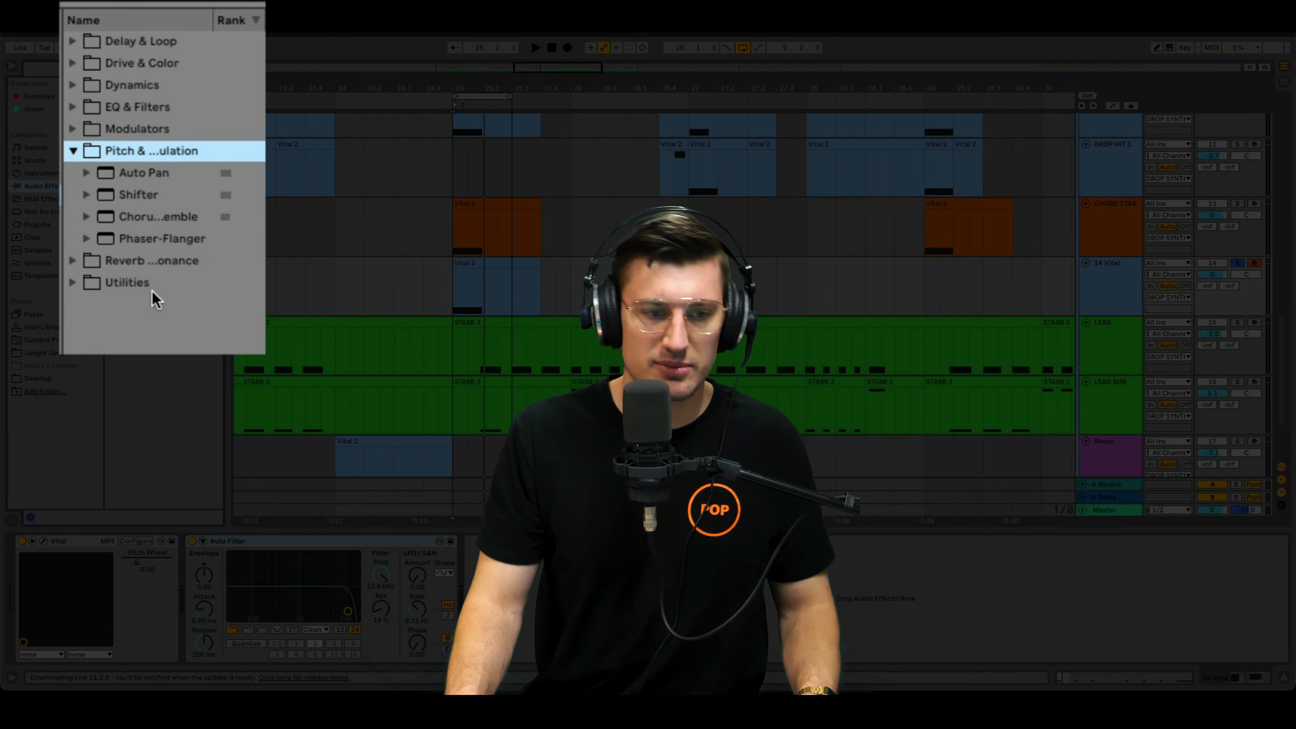
pyautogui.moveTo(224, 204); pyautogui.dragTo(260, 204)
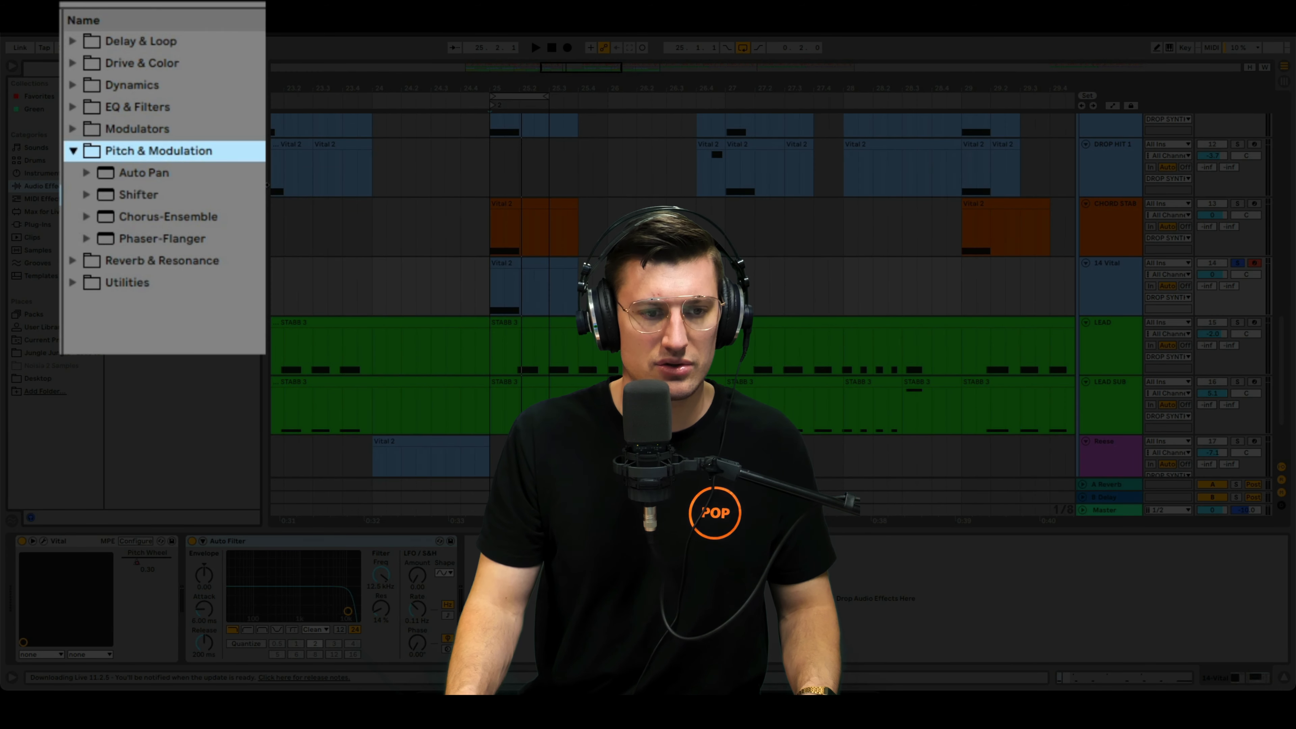
pyautogui.click(106, 133)
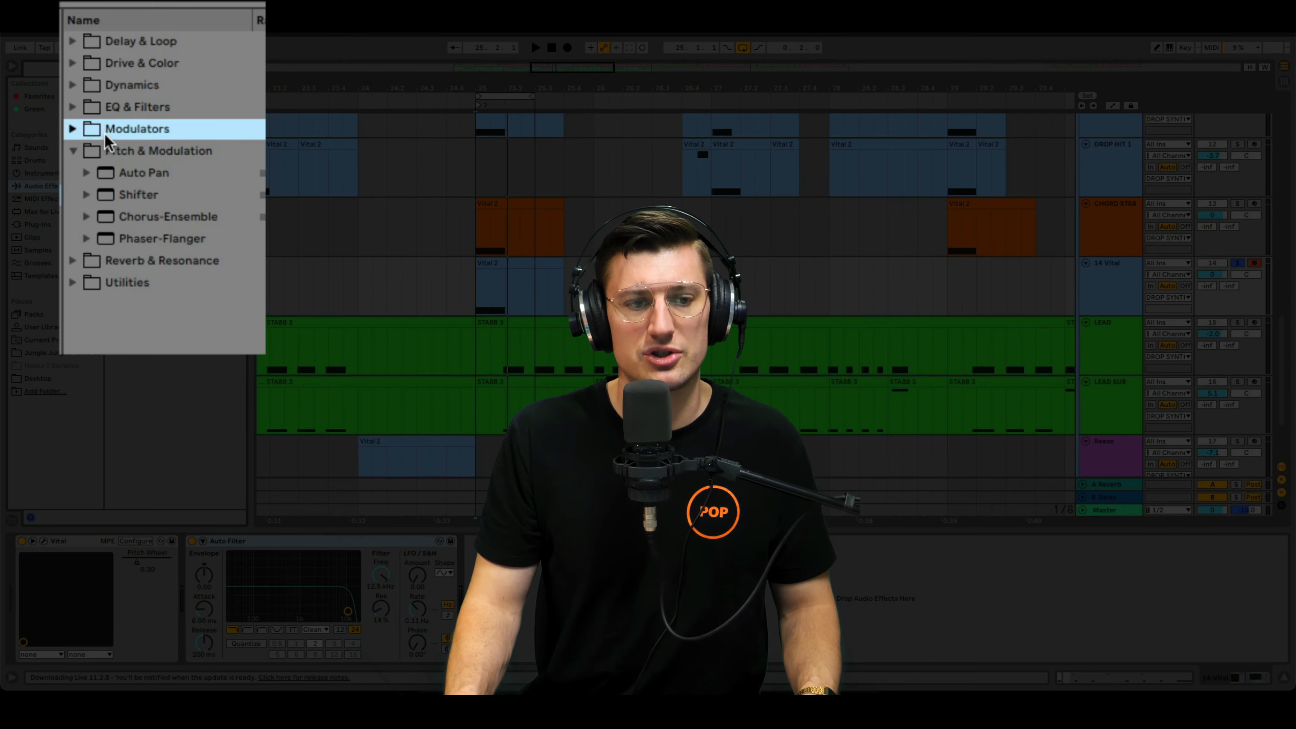
pyautogui.click(106, 134)
pyautogui.doubleClick(148, 154)
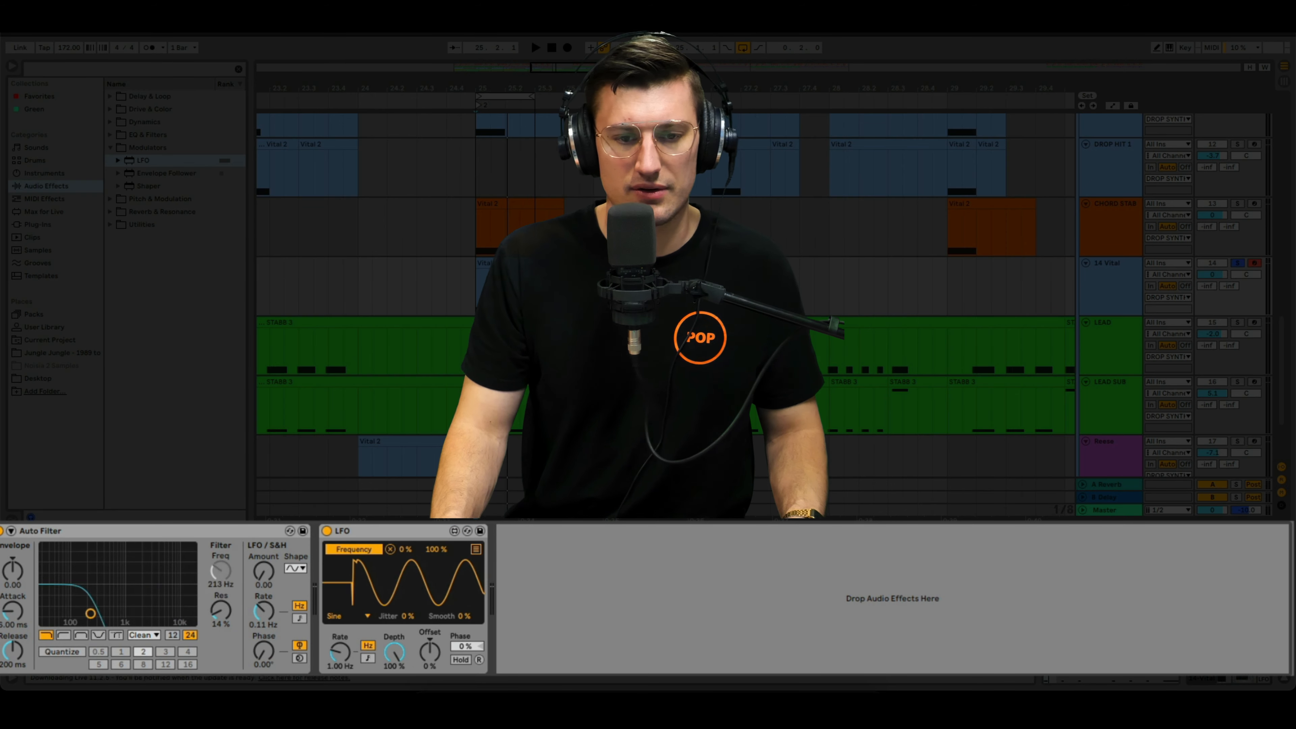
# Step: During playback, set the LFO's rate to 4.47 Hz and its depth to 34.6%
pyautogui.press('space')
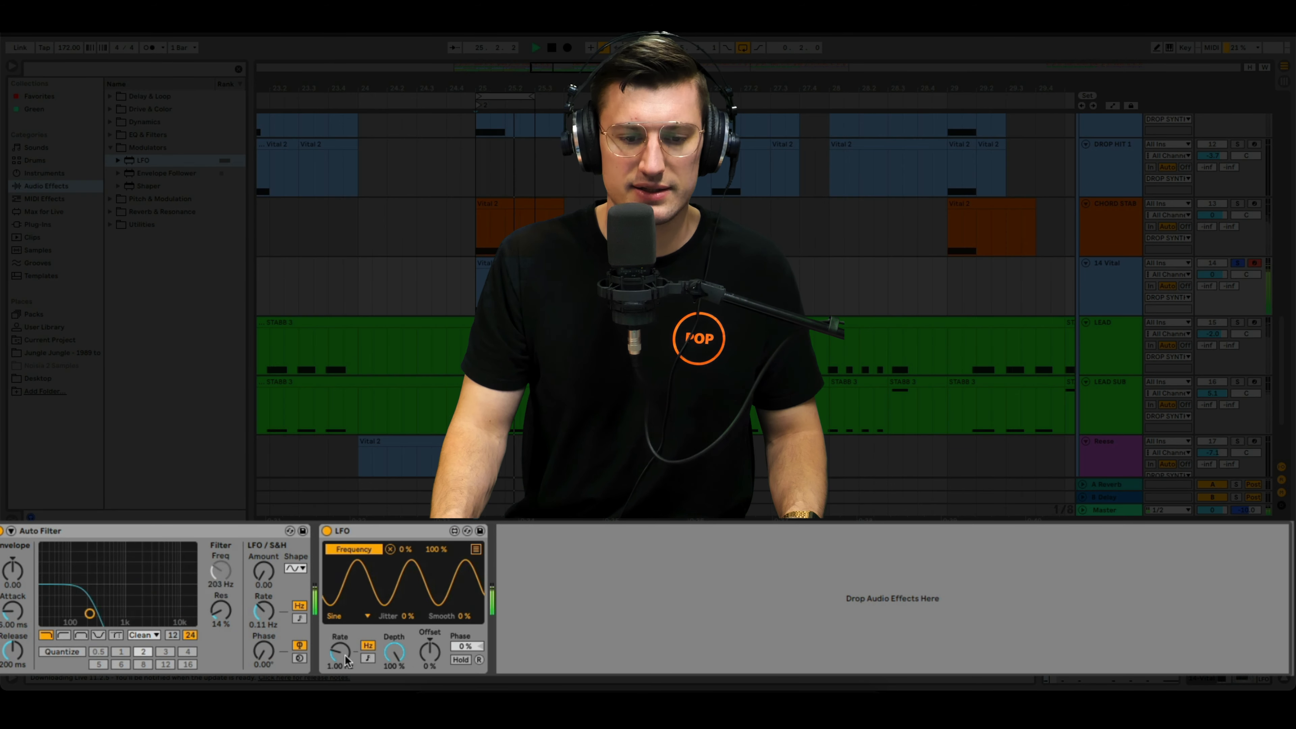
pyautogui.moveTo(345, 660); pyautogui.dragTo(363, 586)
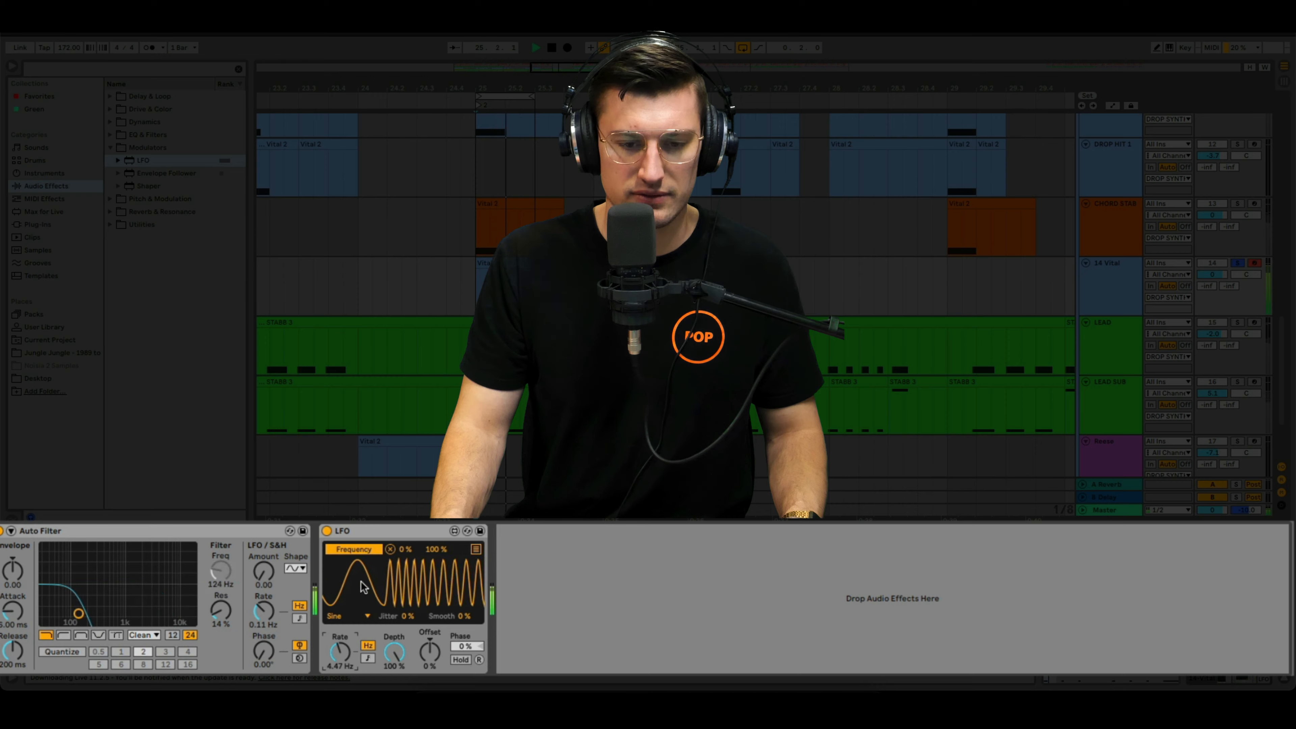
pyautogui.moveTo(394, 652); pyautogui.dragTo(393, 687)
# Step: Duplicate the Auto Filter and LFO, make the copy a notch filter with 96% resonance, and set its LFO rate to 0.70 Hz
pyautogui.click(244, 531)
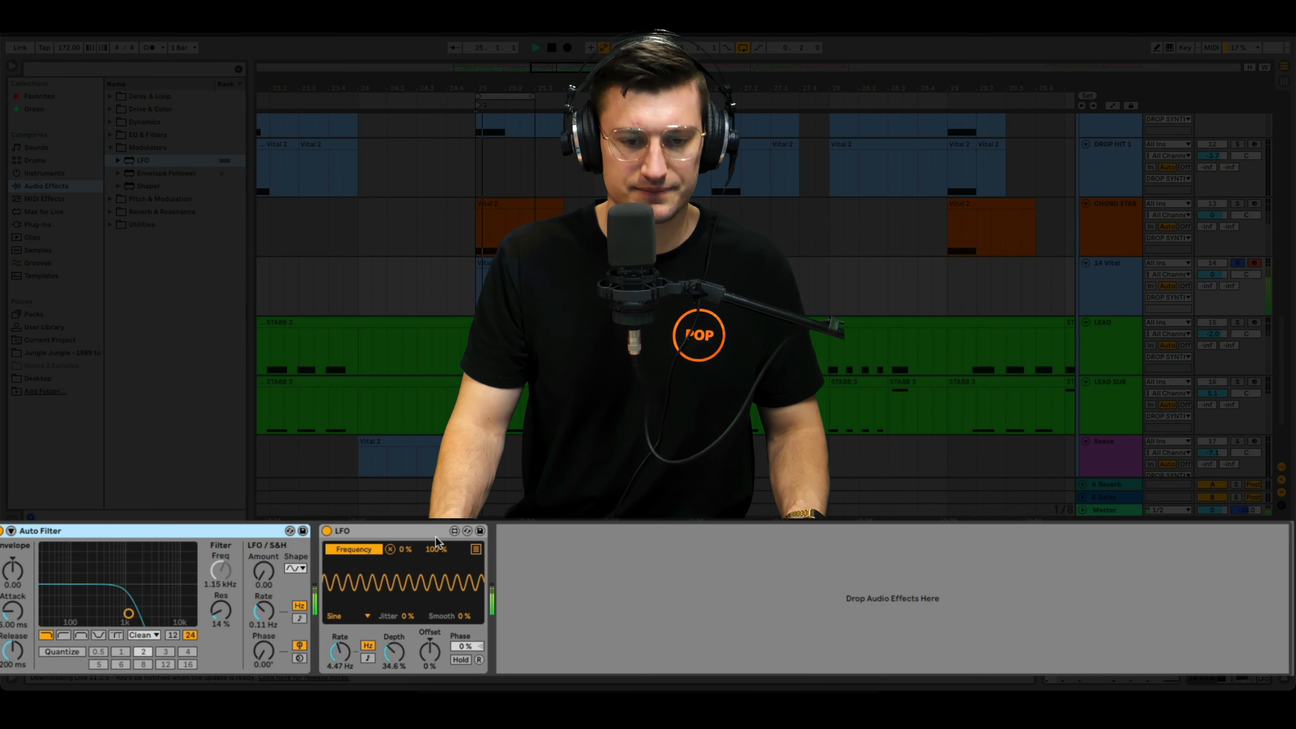
pyautogui.hotkey('ctrl', 'd')
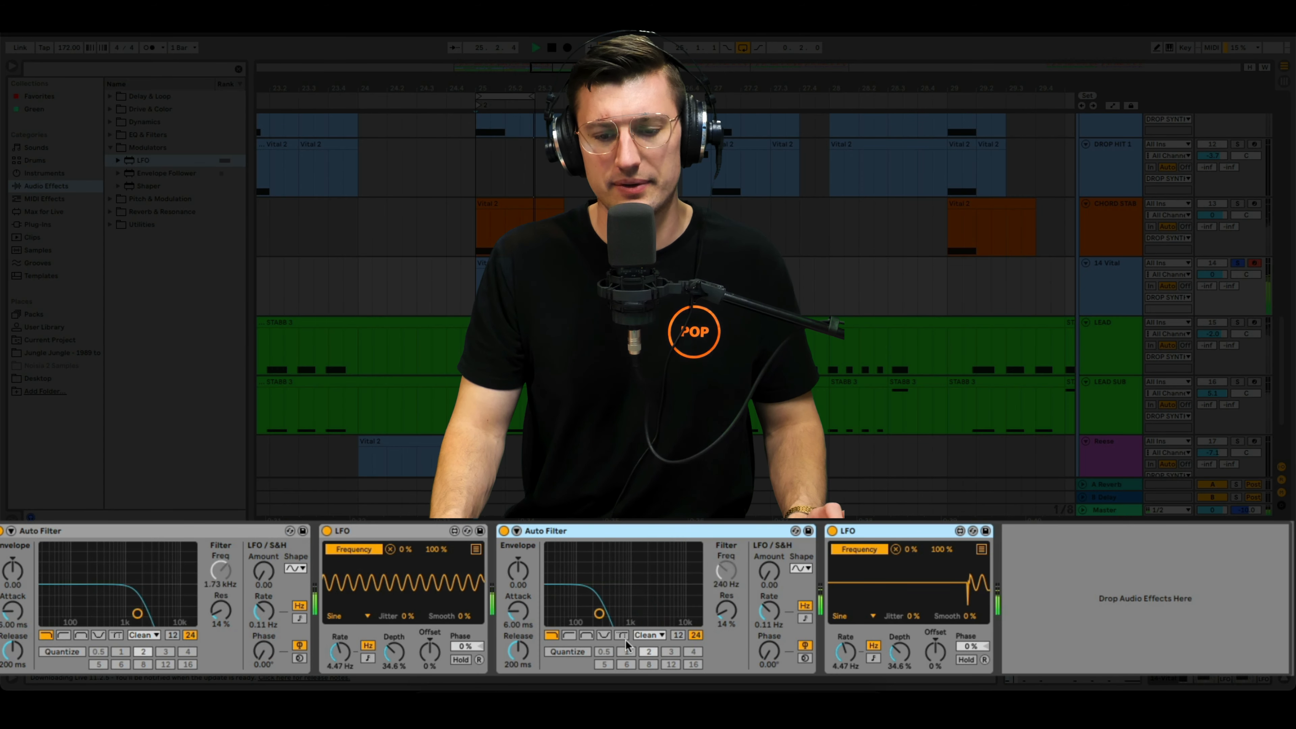
pyautogui.click(603, 636)
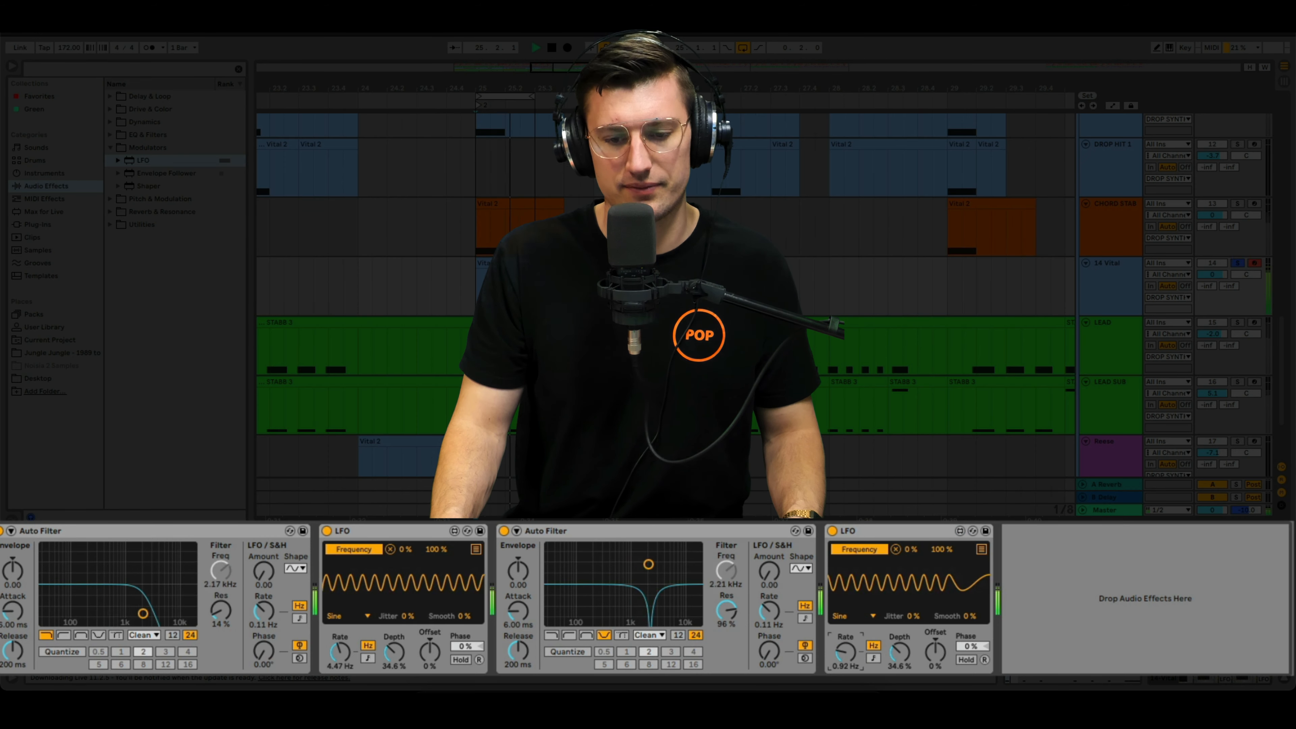
# Step: Add a Saturator from Drive & Color with Soft Clip on and the drive at 9.14 dB
pyautogui.click(171, 109)
pyautogui.doubleClick(151, 123)
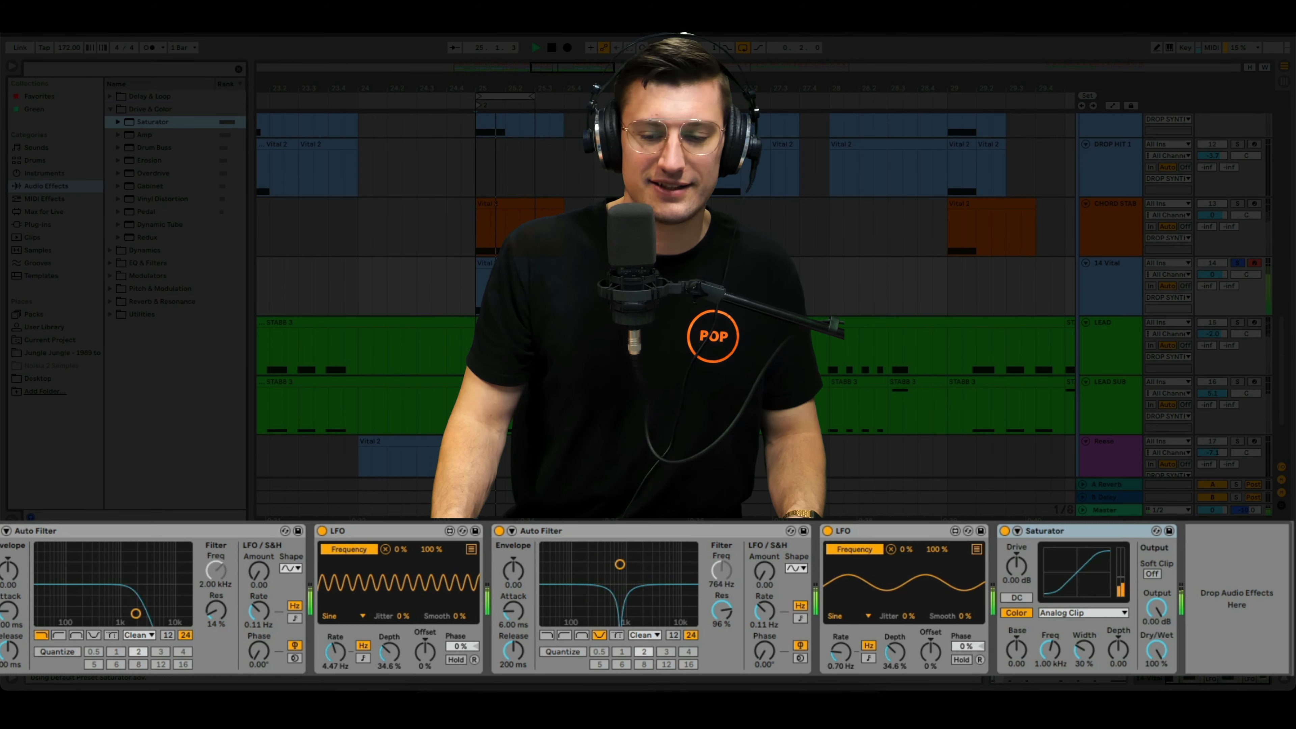
pyautogui.moveTo(1025, 583); pyautogui.dragTo(1025, 574)
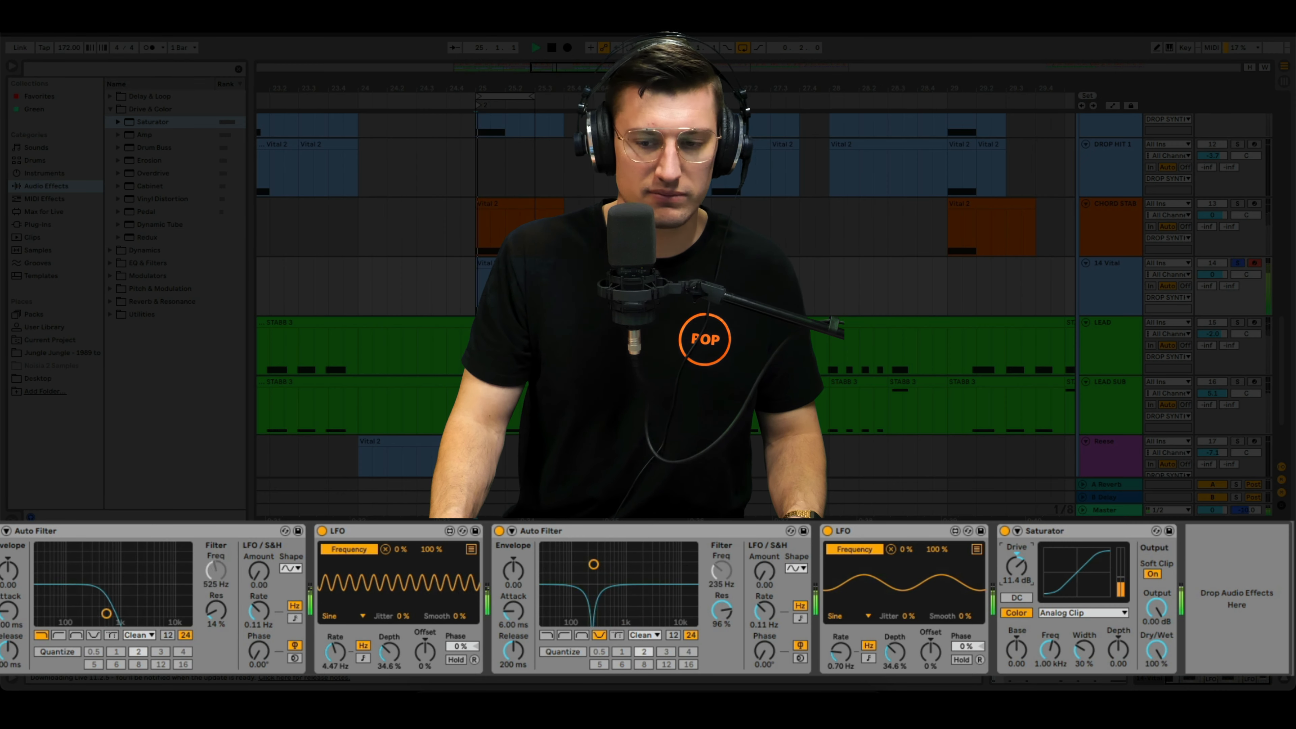
# Step: Copy the notch Auto Filter and its LFO to after the Saturator and set the copied LFO's rate to 1.94 Hz
pyautogui.click(737, 534)
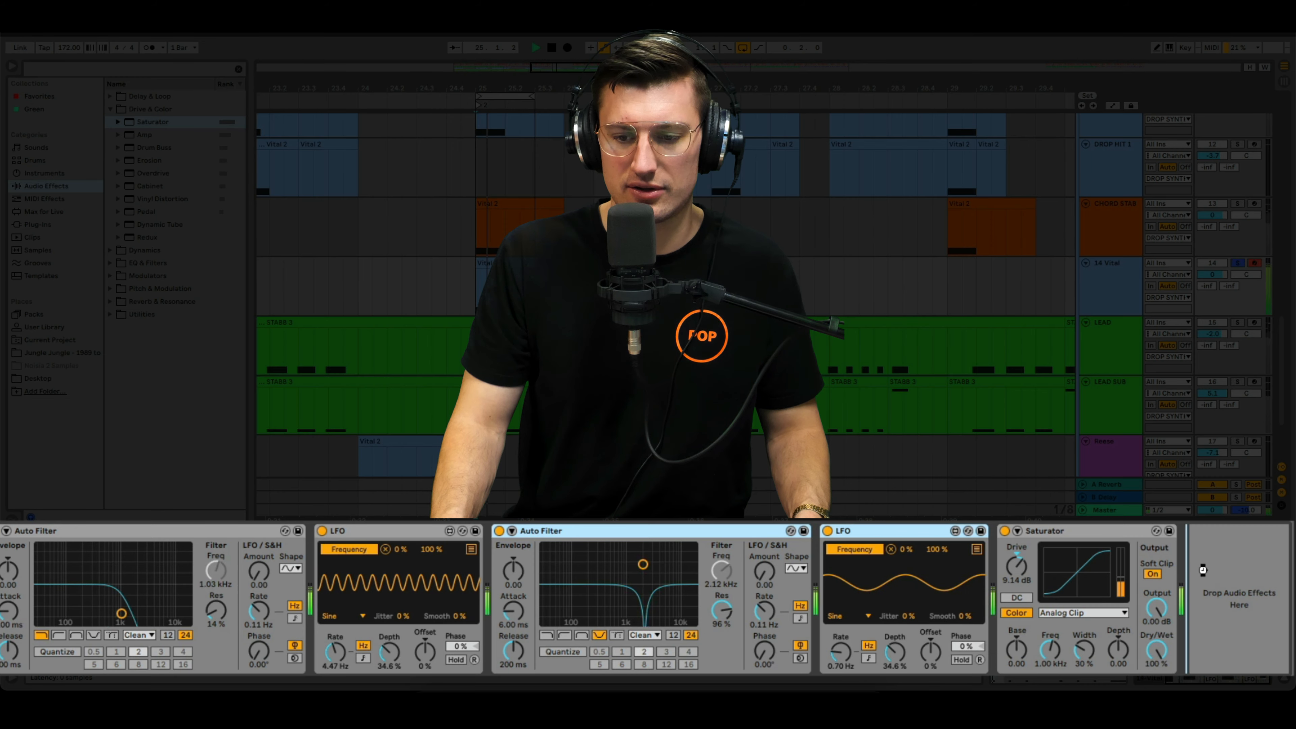
pyautogui.moveTo(1202, 570); pyautogui.dragTo(1204, 571)
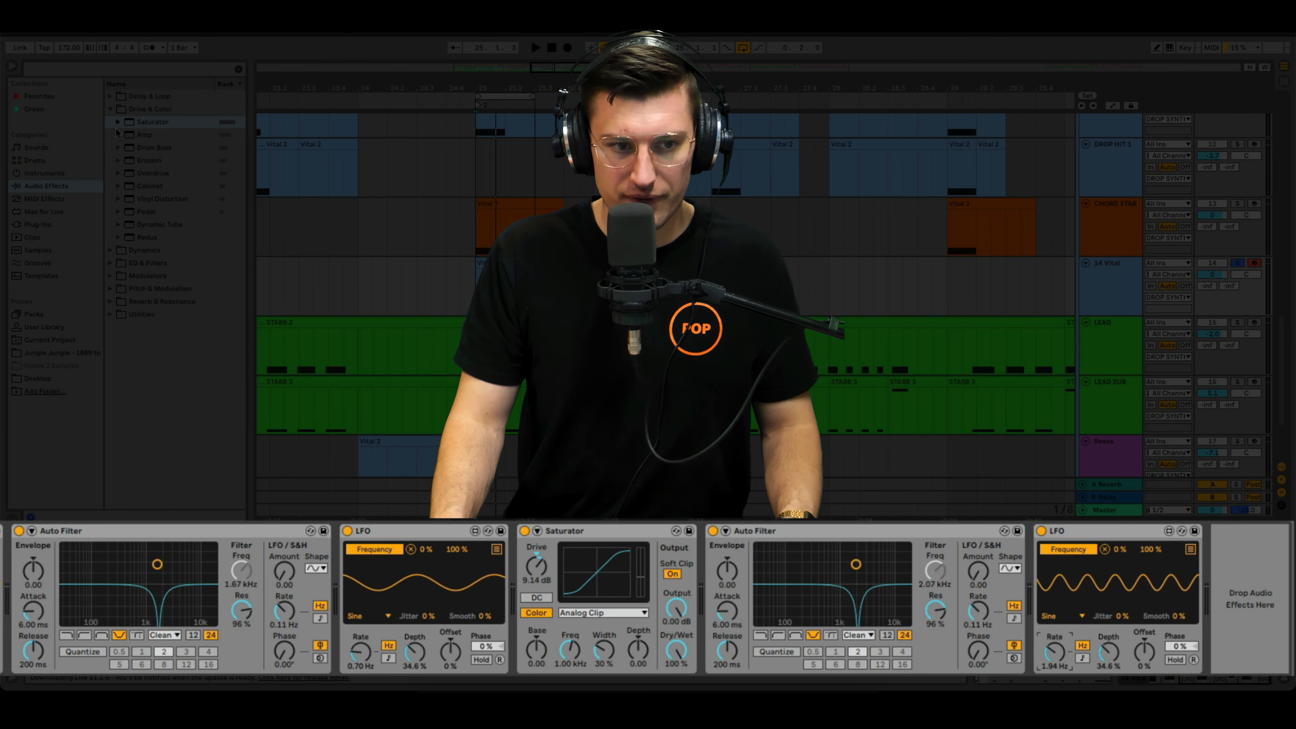
# Step: Add Erosion at the end of the chain in Wide Noise mode with frequency 4.60 kHz and amount 21.7
pyautogui.doubleClick(146, 160)
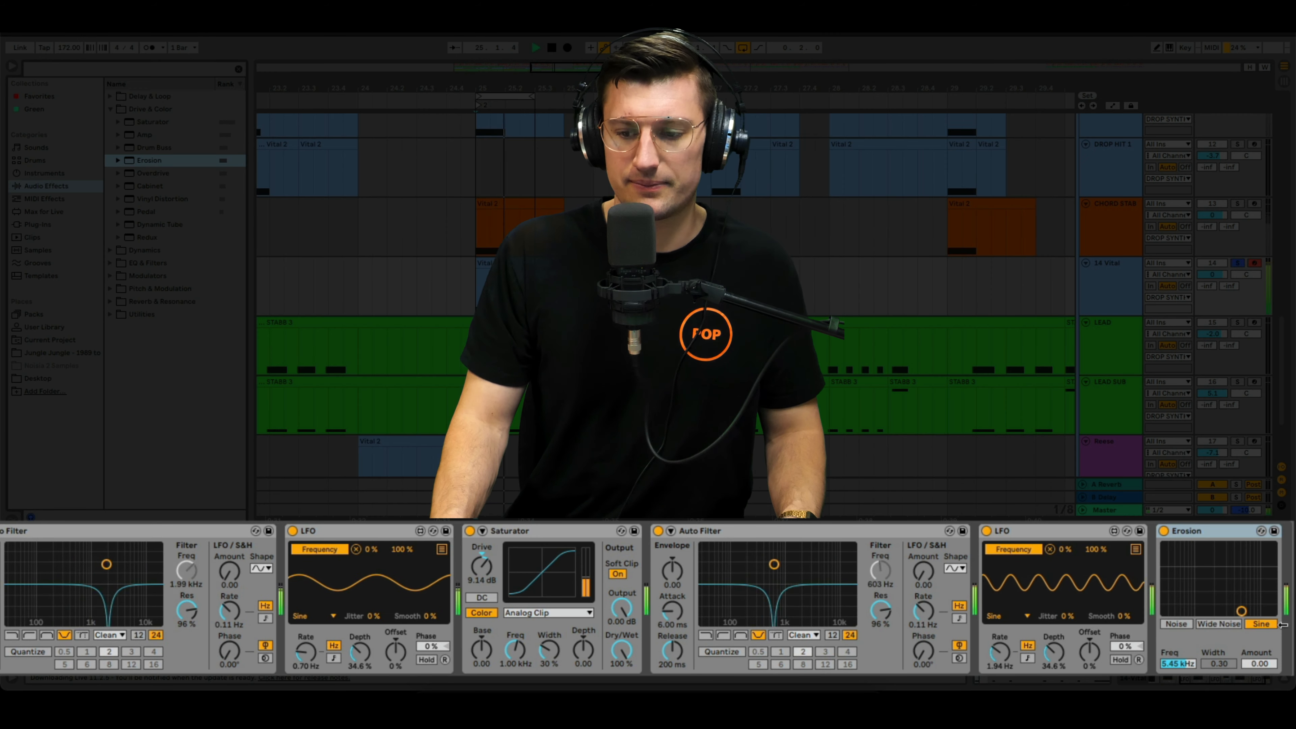
pyautogui.click(1224, 623)
pyautogui.moveTo(1244, 579); pyautogui.dragTo(1237, 589)
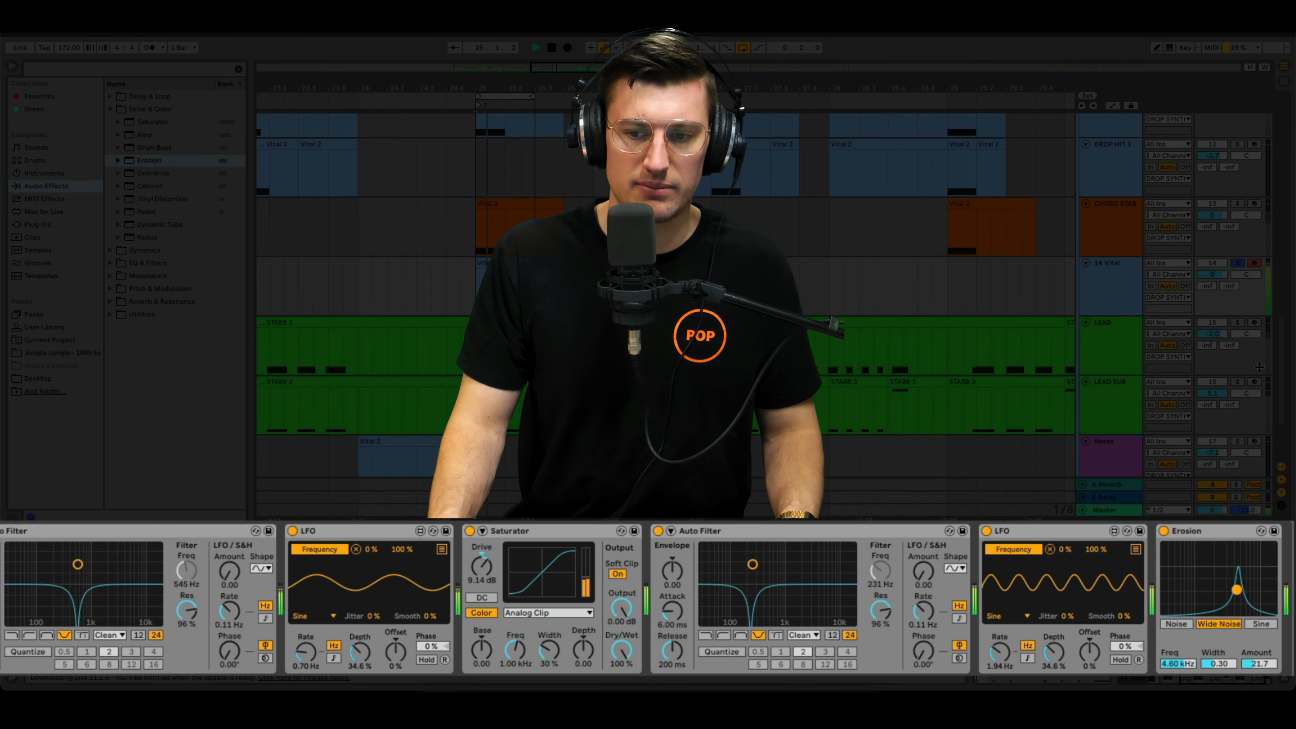
# Step: Unsolo the 14 Vital track, stop playback and rename the track YUCKY
pyautogui.click(1121, 273)
pyautogui.press('s')
pyautogui.press('space')
pyautogui.press('super+r')
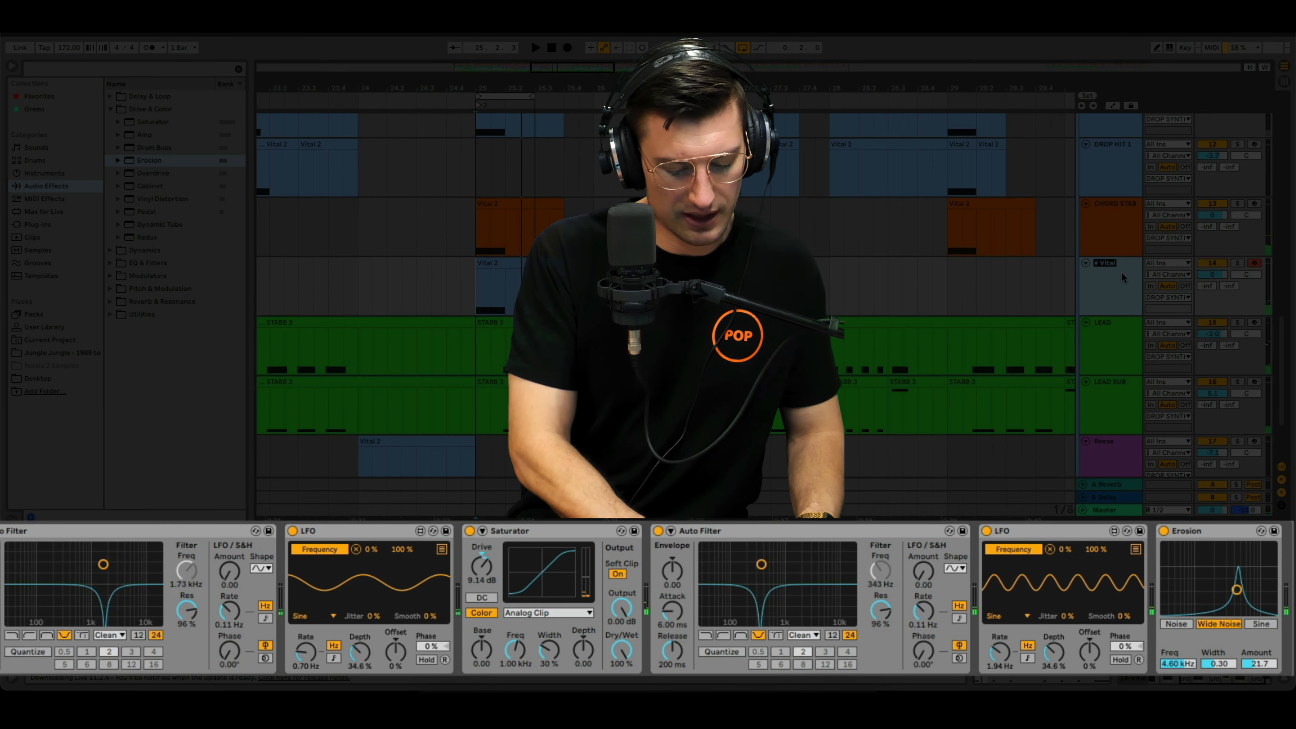
pyautogui.write('YUCKY')
pyautogui.press('Return')
pyautogui.rightClick(1121, 272)
pyautogui.click(1117, 277)
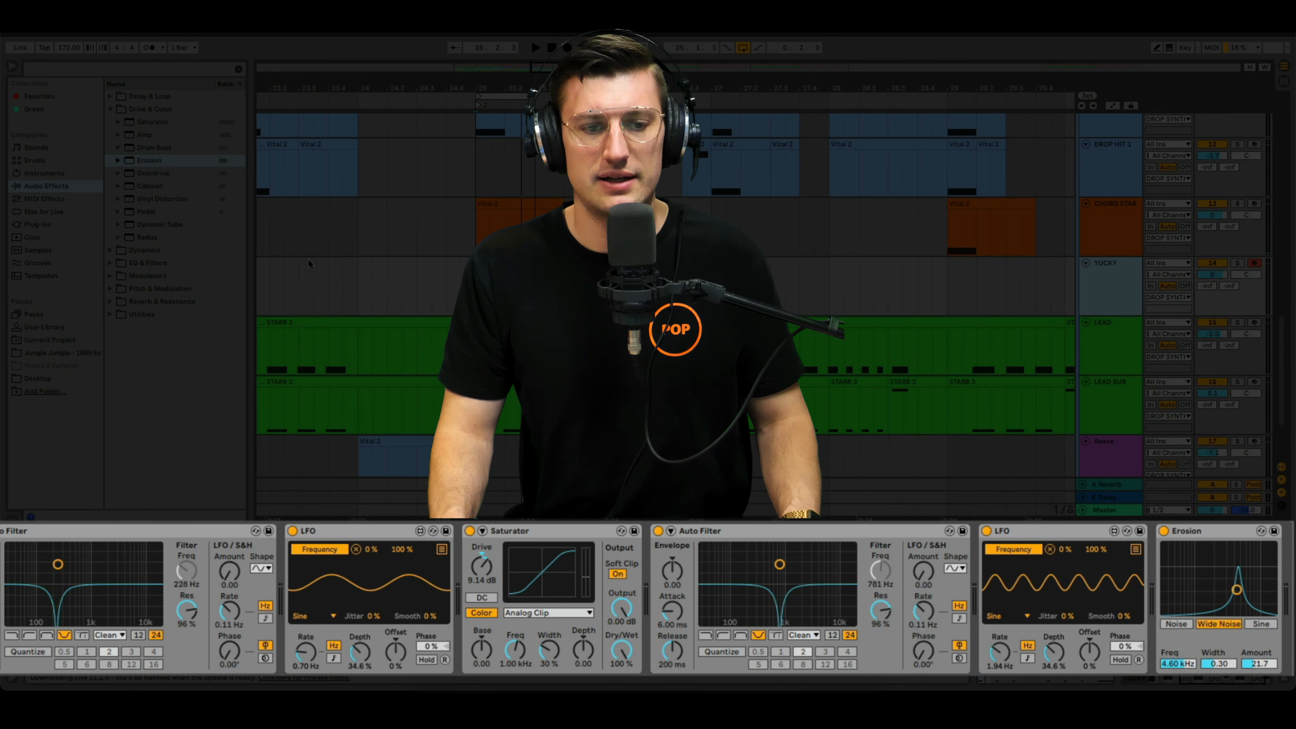
# Step: Turn off the loop and play the full mix from just before bar 24 through the bar 25 hit
pyautogui.click(298, 285)
pyautogui.press('space')
pyautogui.click(744, 48)
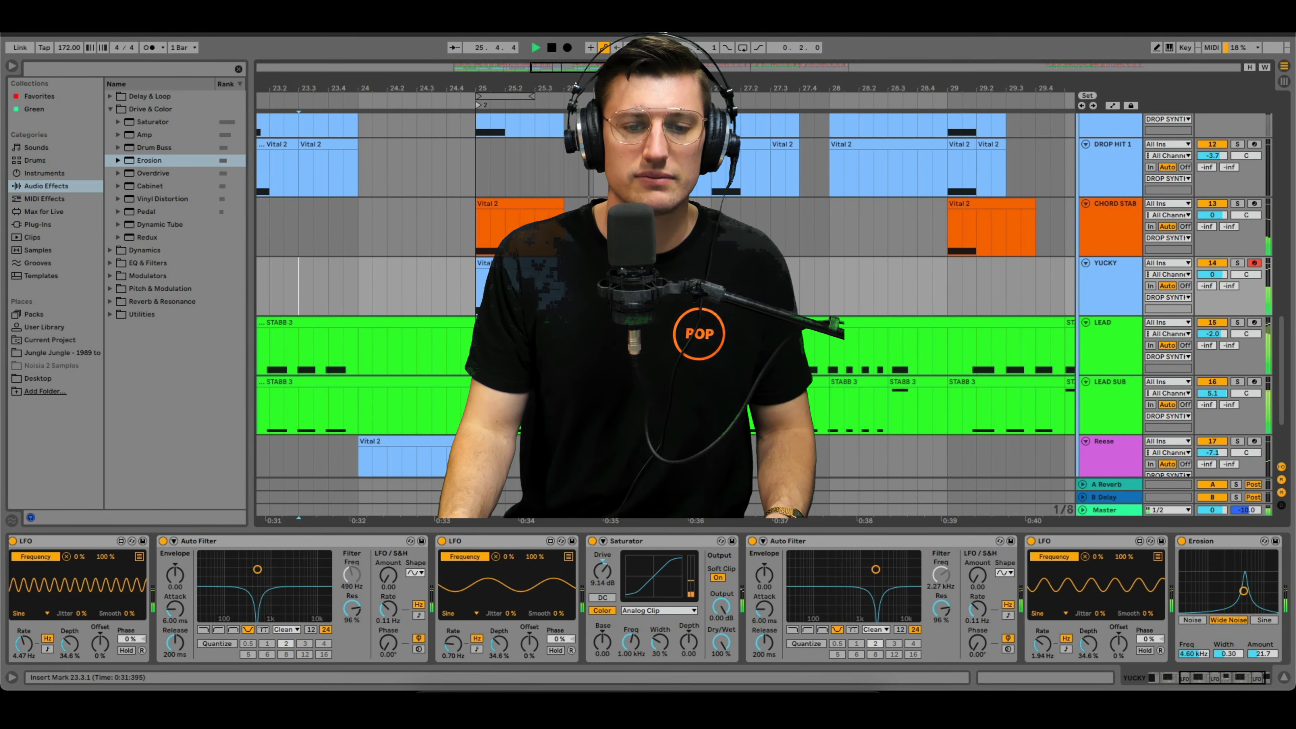
pyautogui.scroll(-2, 481, 303)
pyautogui.press('space')
pyautogui.click(479, 240)
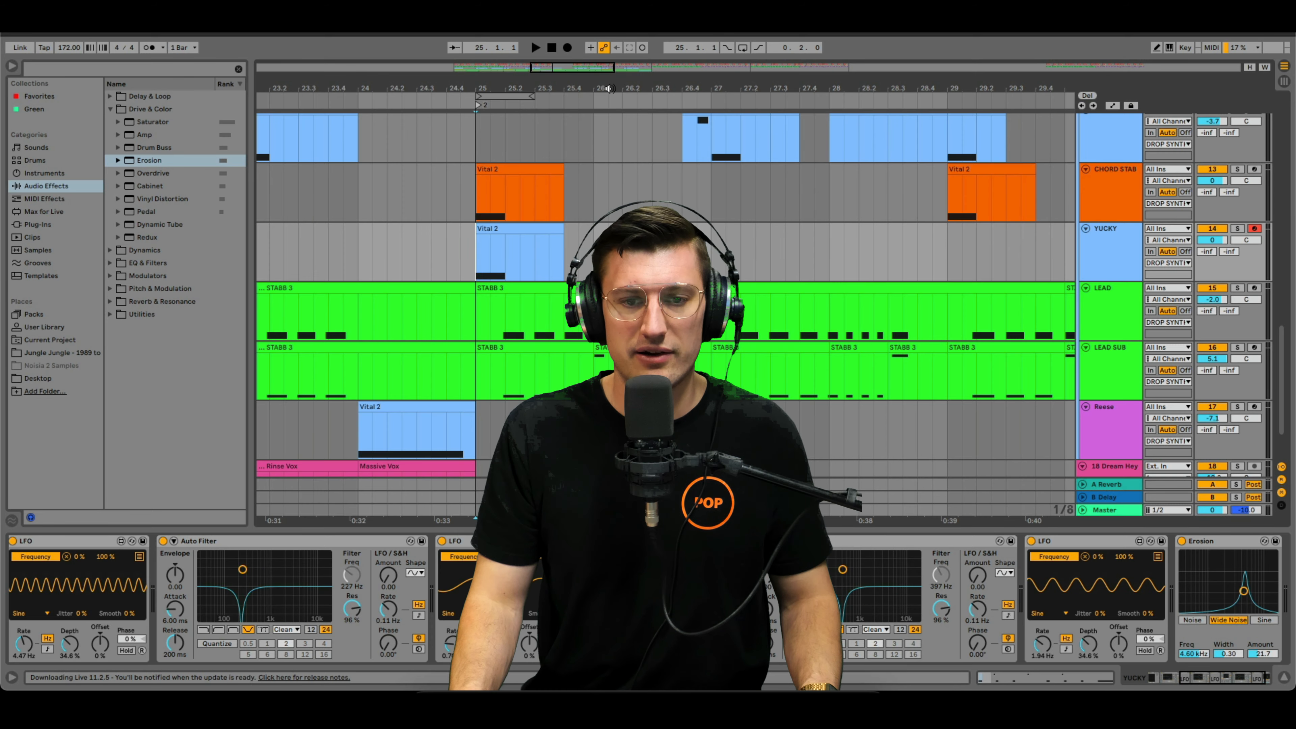
# Step: Duplicate the LEAD track and name the copy LEAD 2
pyautogui.moveTo(607, 88); pyautogui.dragTo(512, 44)
pyautogui.click(1103, 315)
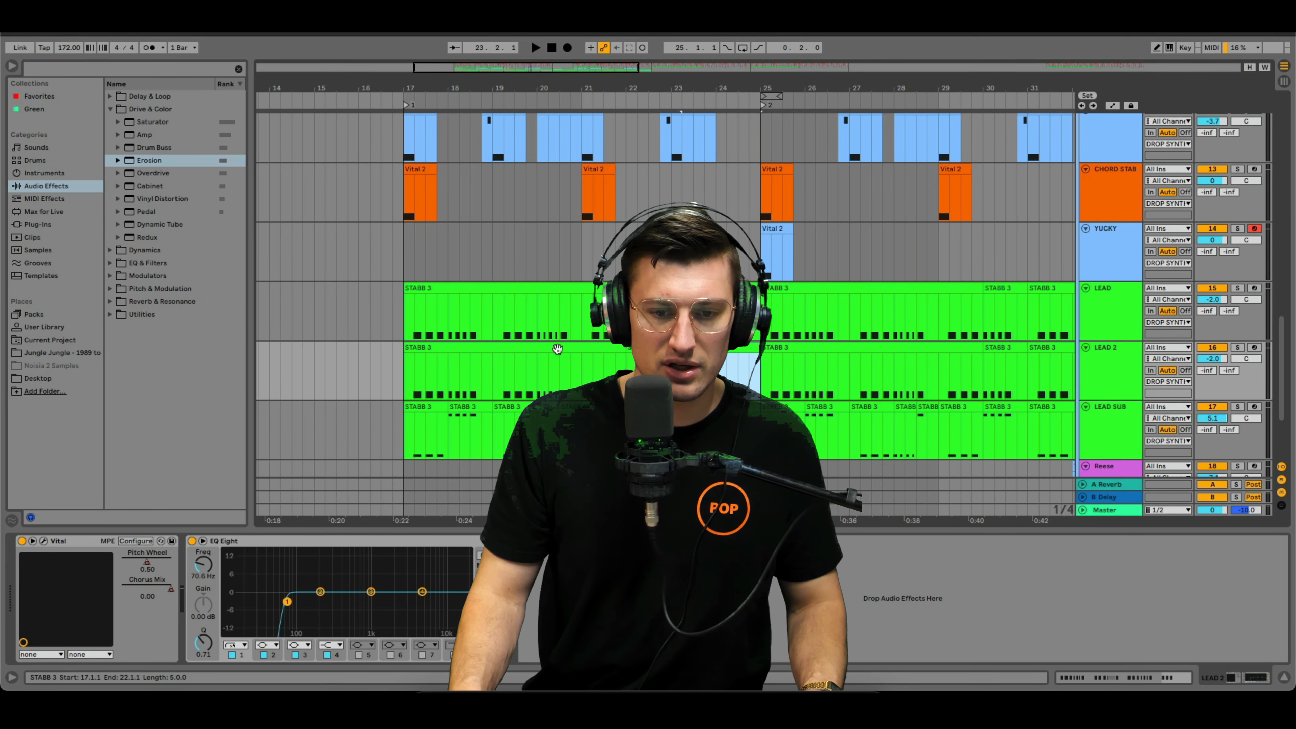
# Step: Delete LEAD 2's clips from bar 17 to 25 and LEAD's clips from bar 25 to 33
pyautogui.click(557, 349)
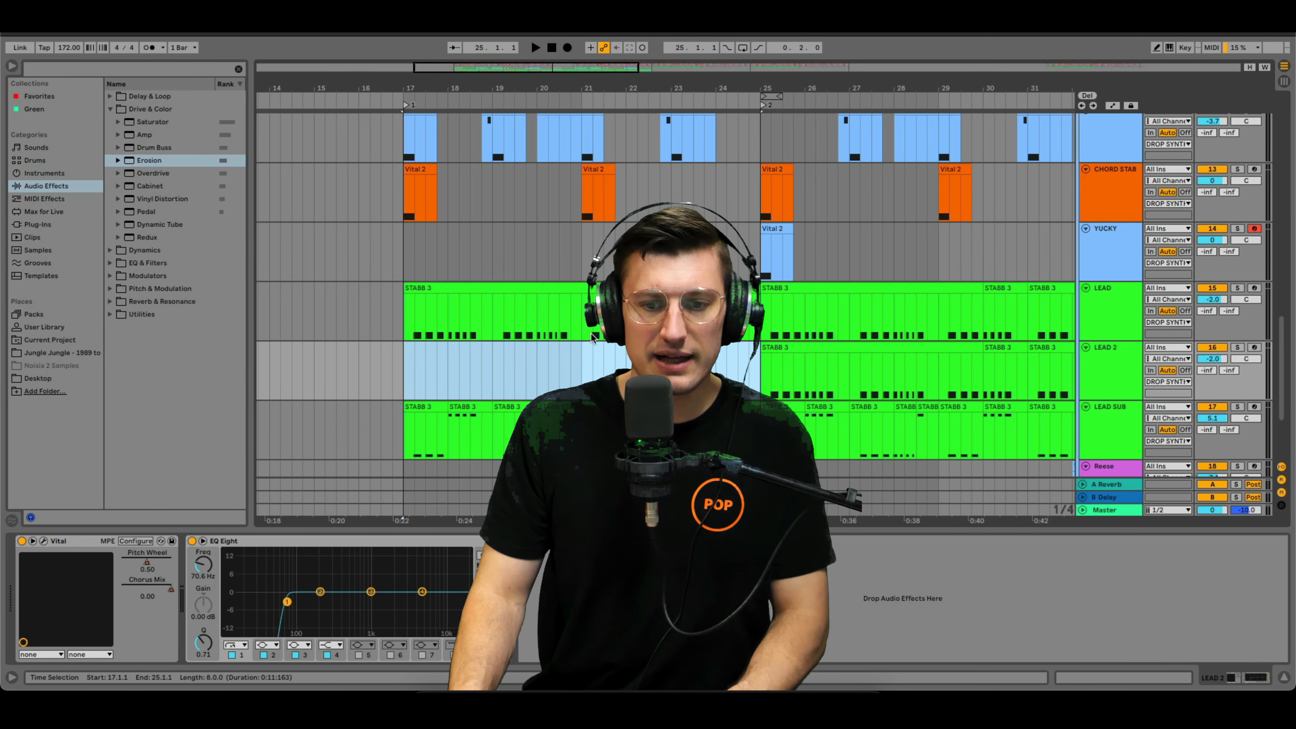
pyautogui.hscroll(4, 589, 333)
pyautogui.press('Delete')
pyautogui.moveTo(643, 317); pyautogui.dragTo(1009, 301)
pyautogui.press('Delete')
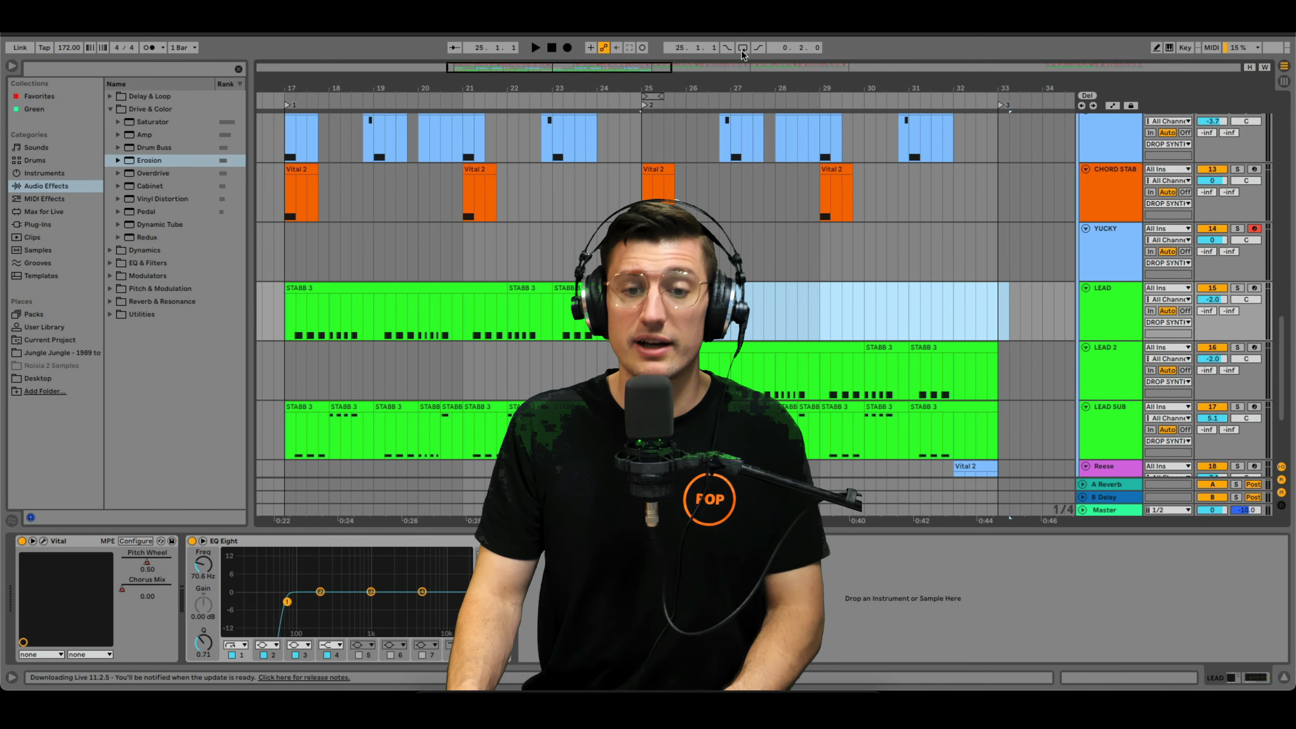
# Step: Solo the LEAD 2 track, loop bars 25 to 27 and listen to the loop
pyautogui.moveTo(734, 80); pyautogui.dragTo(627, 106)
pyautogui.click(1108, 362)
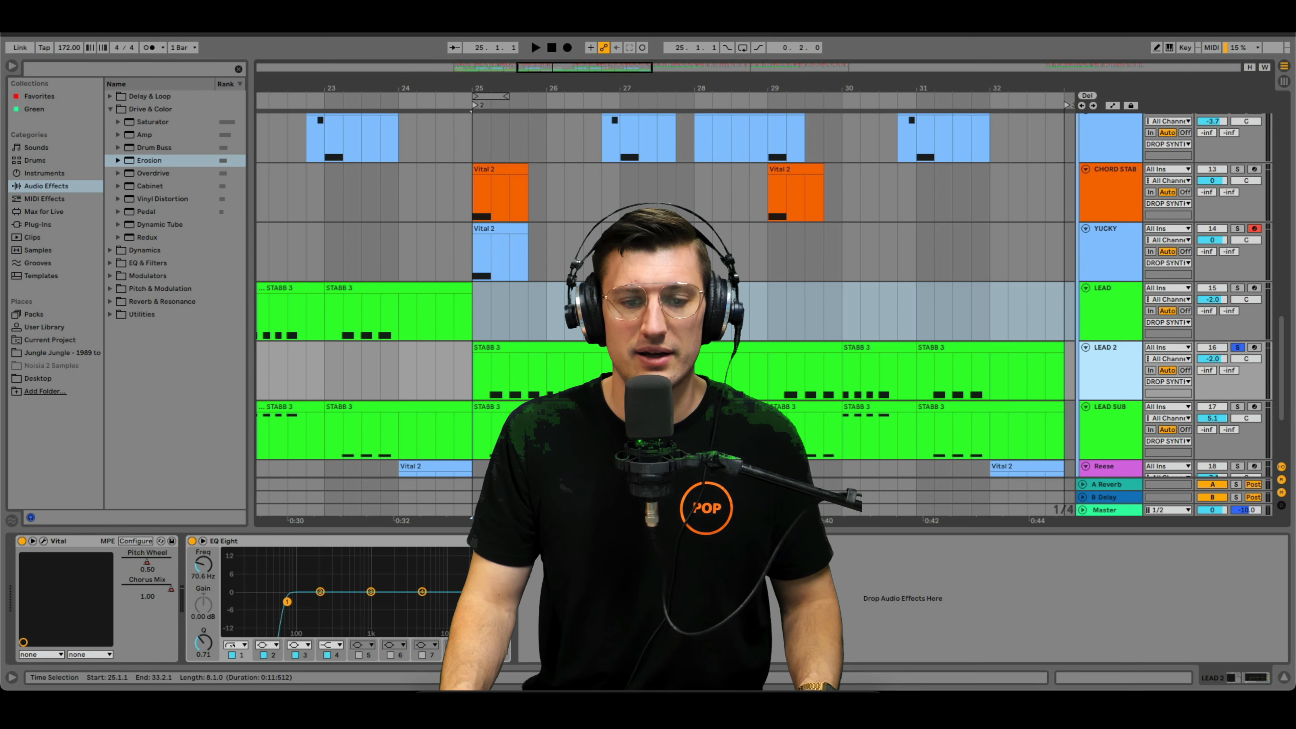
pyautogui.press('s')
pyautogui.moveTo(481, 375); pyautogui.dragTo(621, 375)
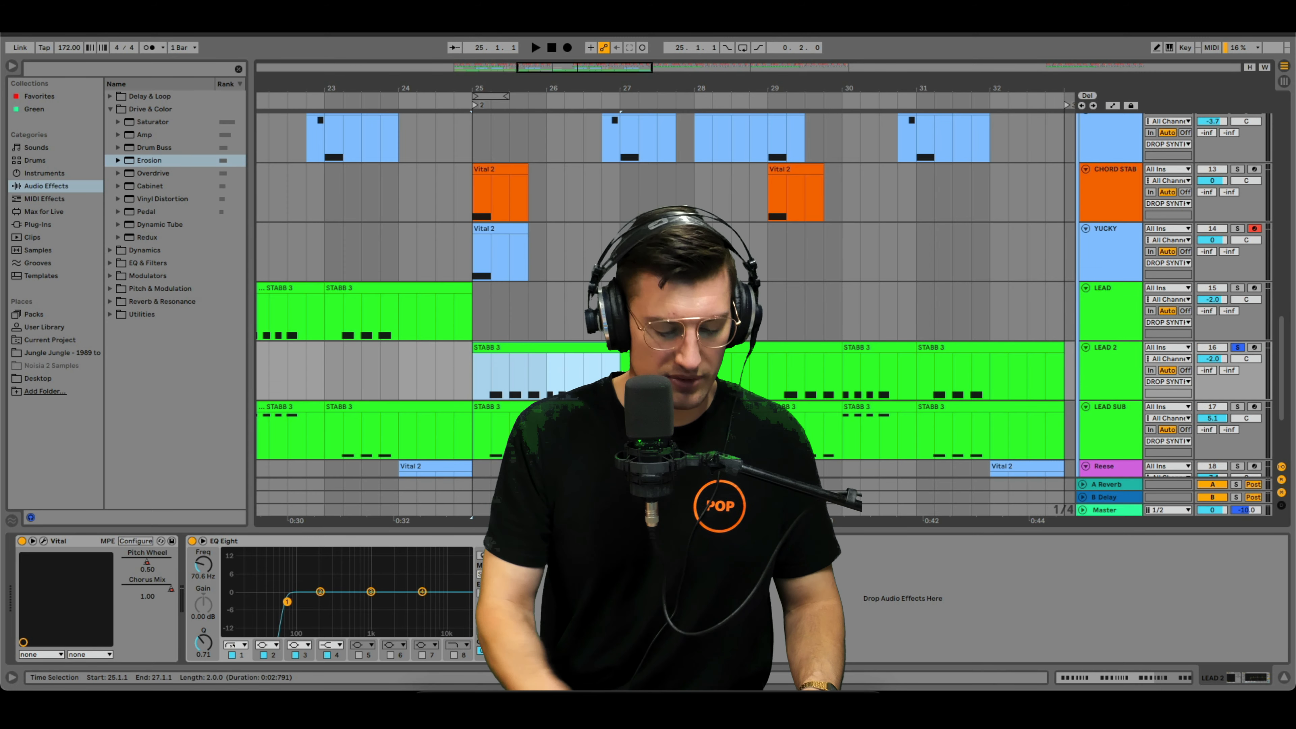
pyautogui.hotkey('ctrl', 'l')
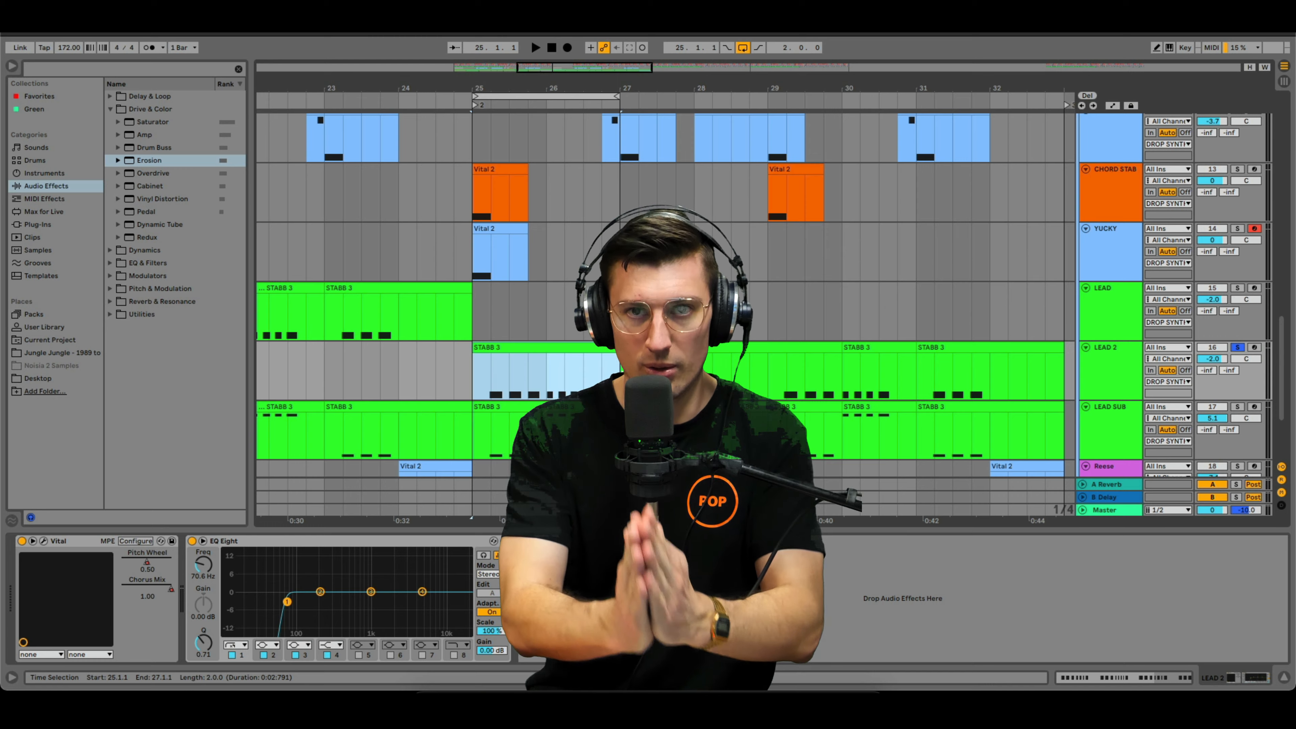
pyautogui.press('space')
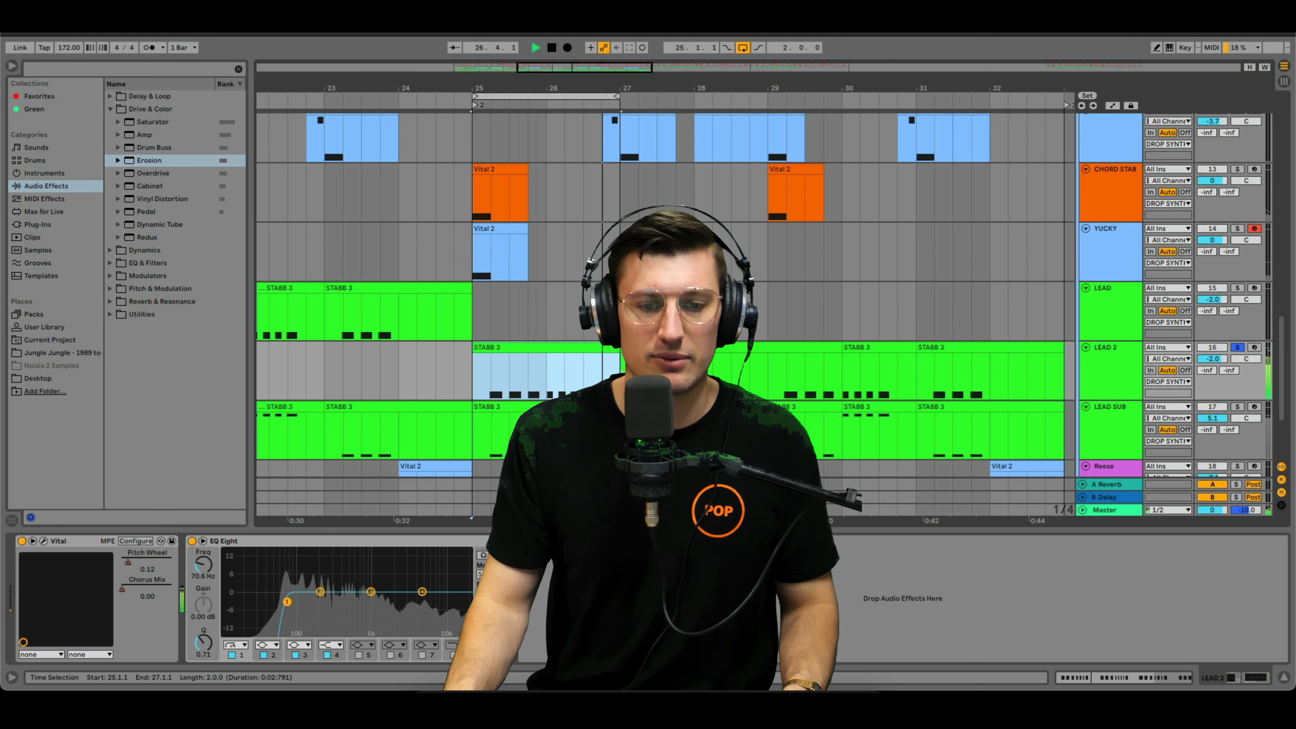
pyautogui.press('space')
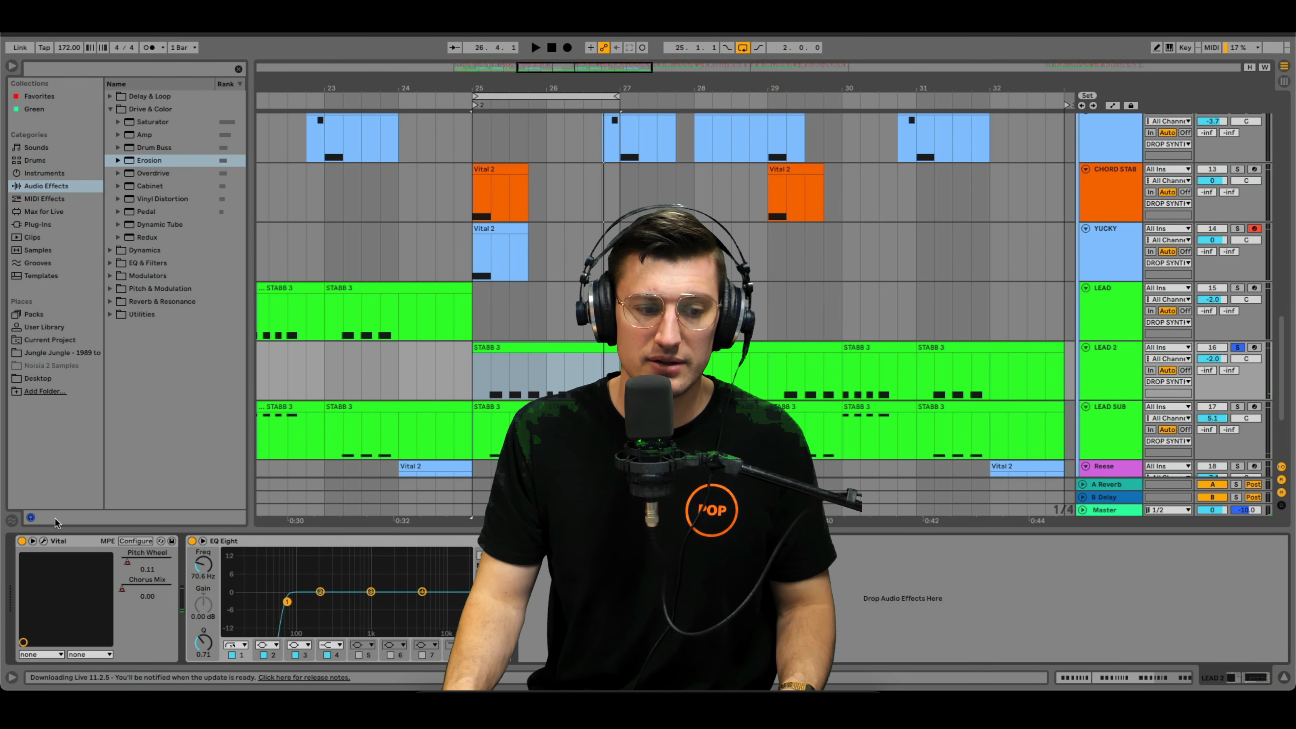
# Step: Open Vital on LEAD 2, try a two-voice saw transposed by 12 on oscillator 1, and switch to a sine at transpose 0 with one voice
pyautogui.click(44, 540)
pyautogui.moveTo(766, 254); pyautogui.dragTo(489, 200)
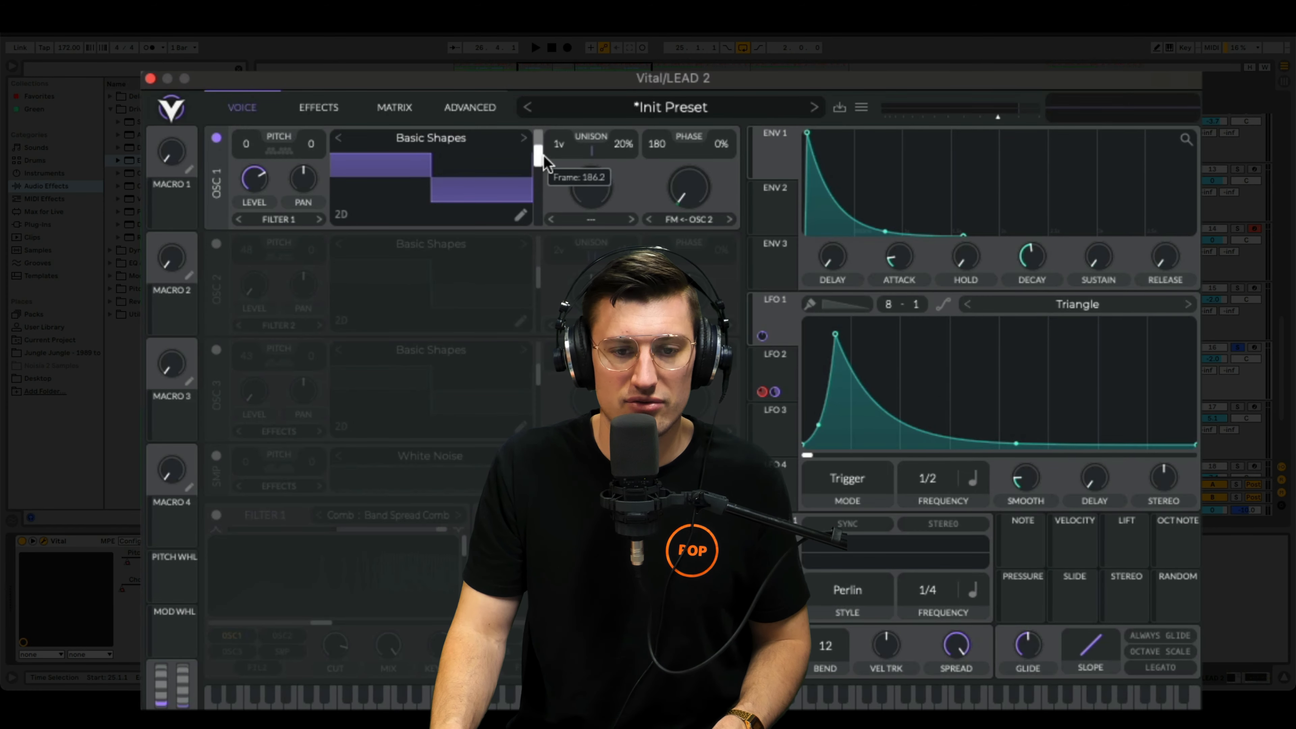
pyautogui.moveTo(542, 161); pyautogui.dragTo(545, 219)
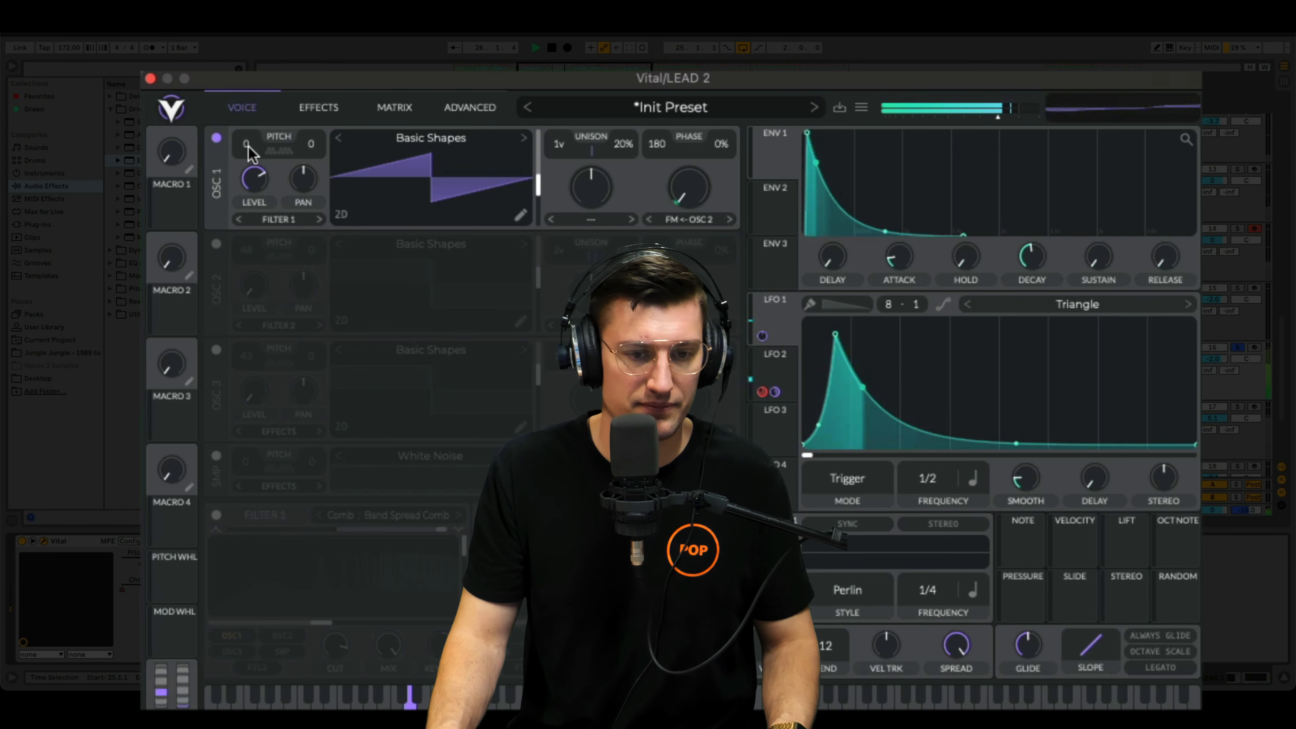
pyautogui.moveTo(246, 147); pyautogui.dragTo(248, 130)
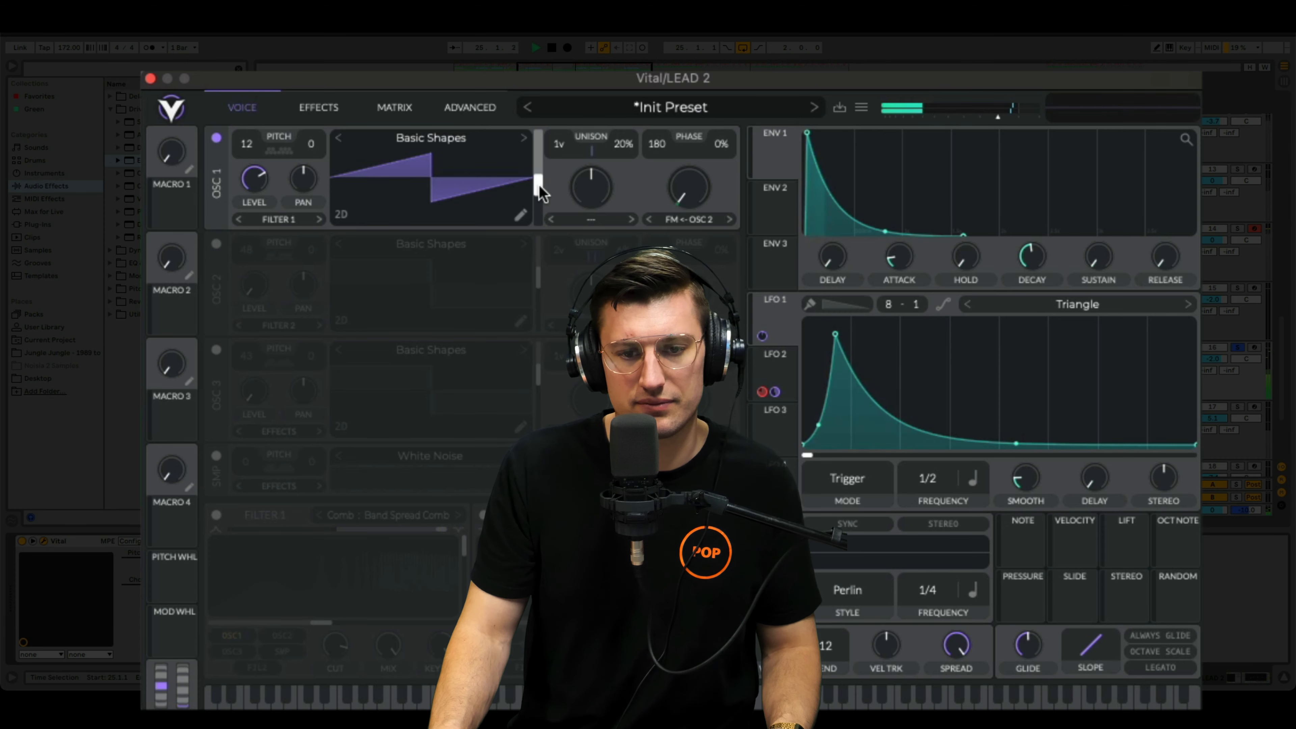
pyautogui.moveTo(564, 149); pyautogui.dragTo(622, 171)
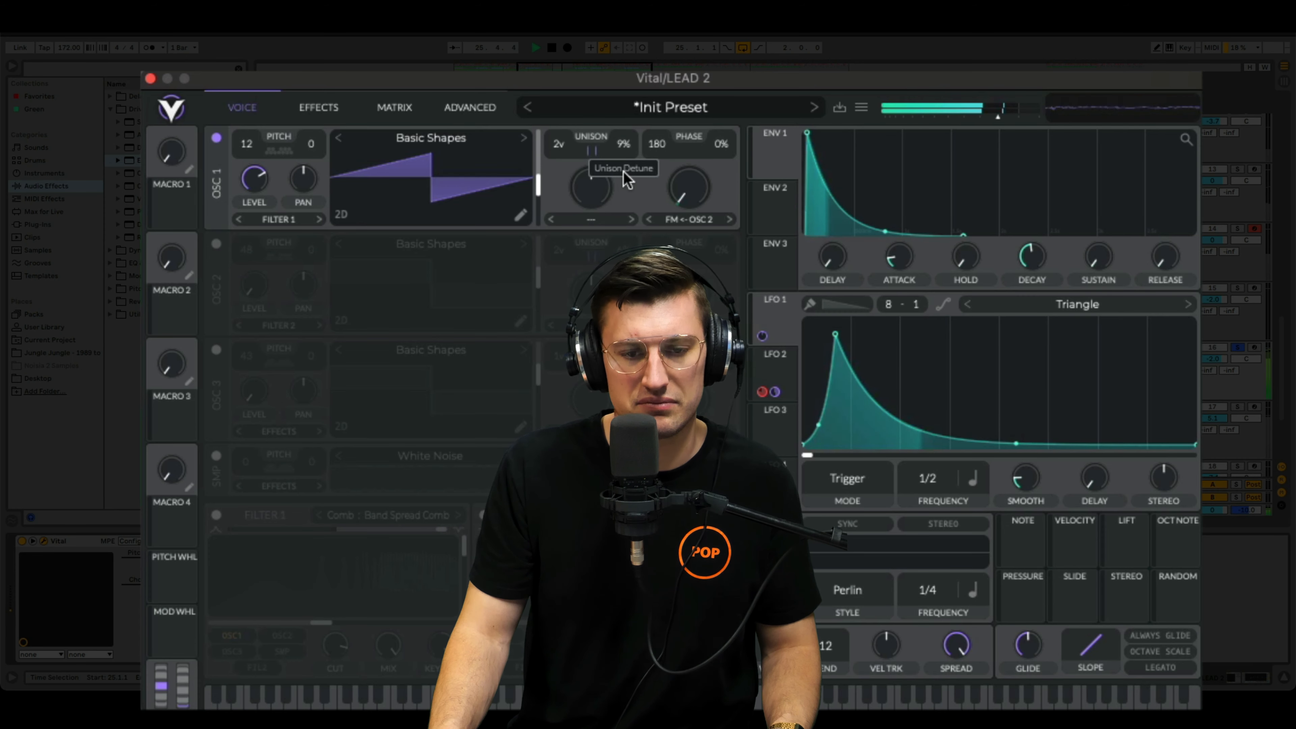
pyautogui.moveTo(536, 197); pyautogui.dragTo(537, 247)
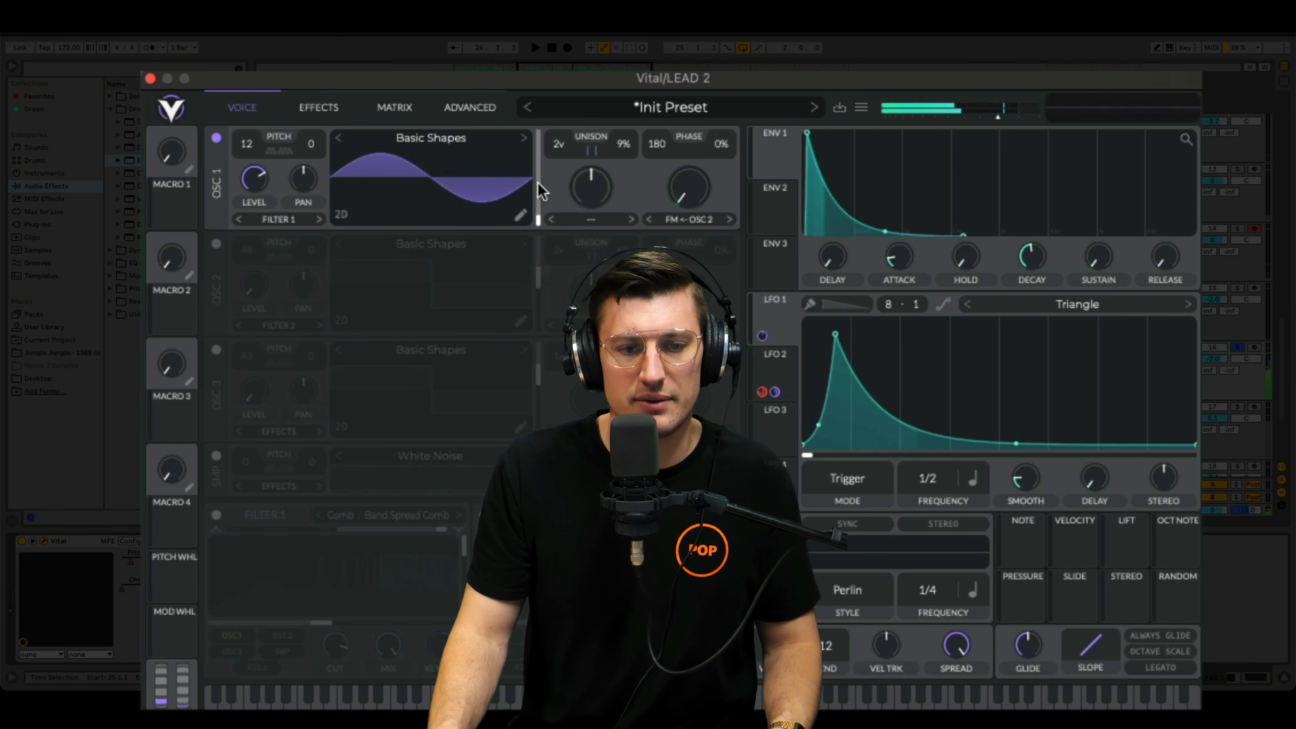
pyautogui.moveTo(558, 145); pyautogui.dragTo(558, 159)
# Step: Enable oscillator 2 and audition higher transpositions in octaves, setting it to 36 semitones
pyautogui.click(216, 244)
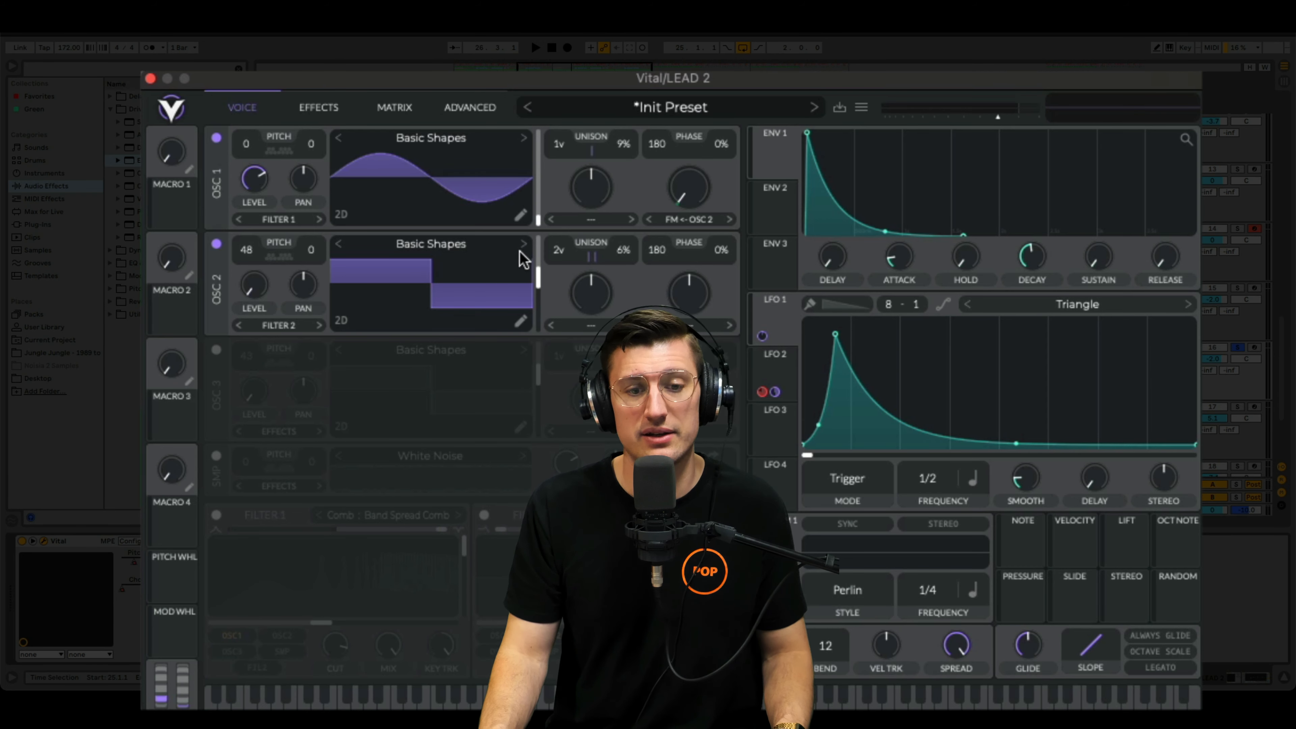
pyautogui.press('space')
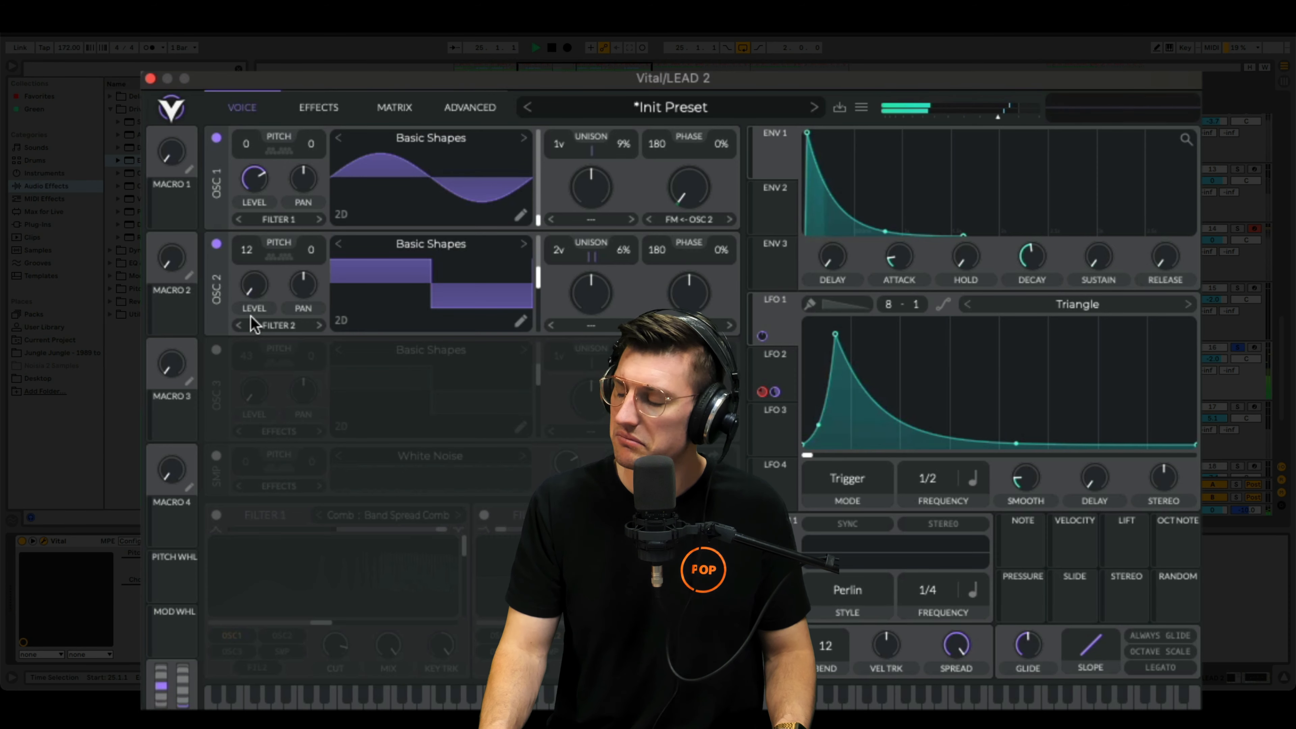
pyautogui.moveTo(248, 253); pyautogui.dragTo(253, 238)
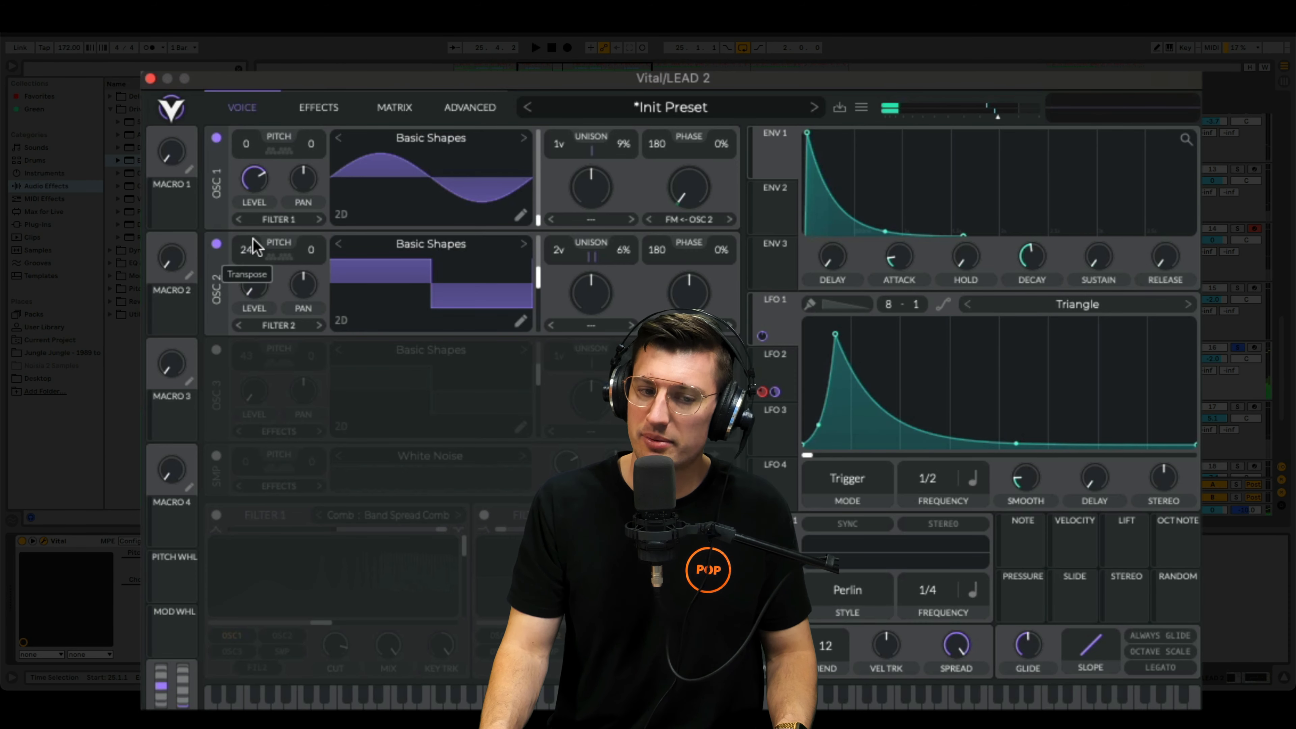
pyautogui.press('space')
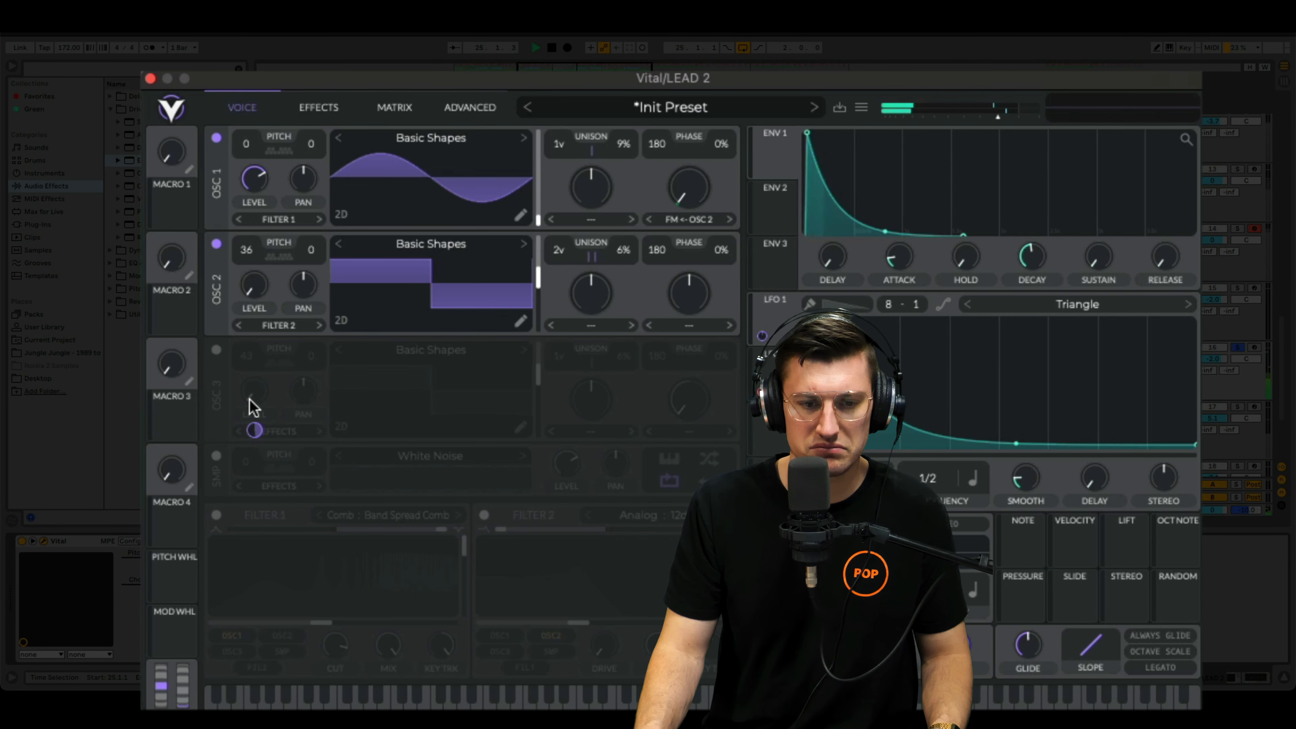
# Step: Enable oscillator 3 at transpose 0, change oscillator 1 to a saw wave, and audition the loop with oscillator 2 reduced to one voice
pyautogui.click(253, 408)
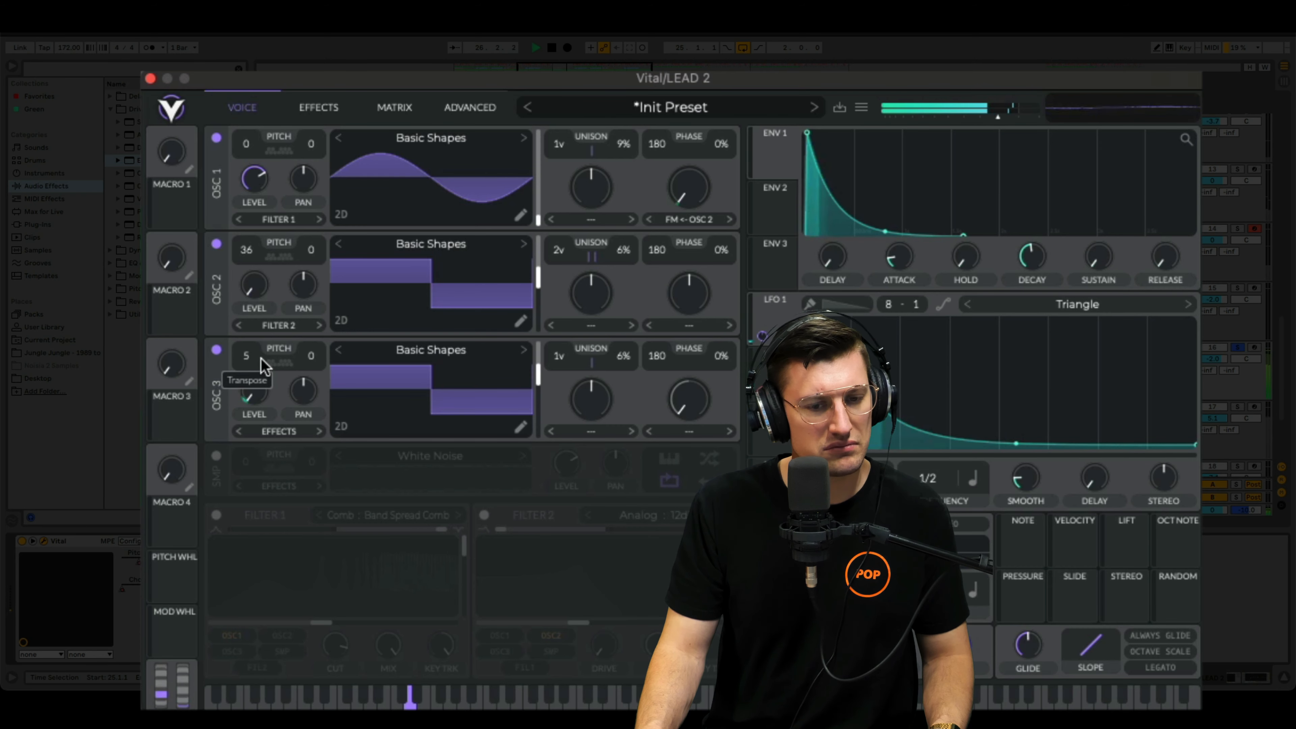
pyautogui.moveTo(538, 218); pyautogui.dragTo(544, 178)
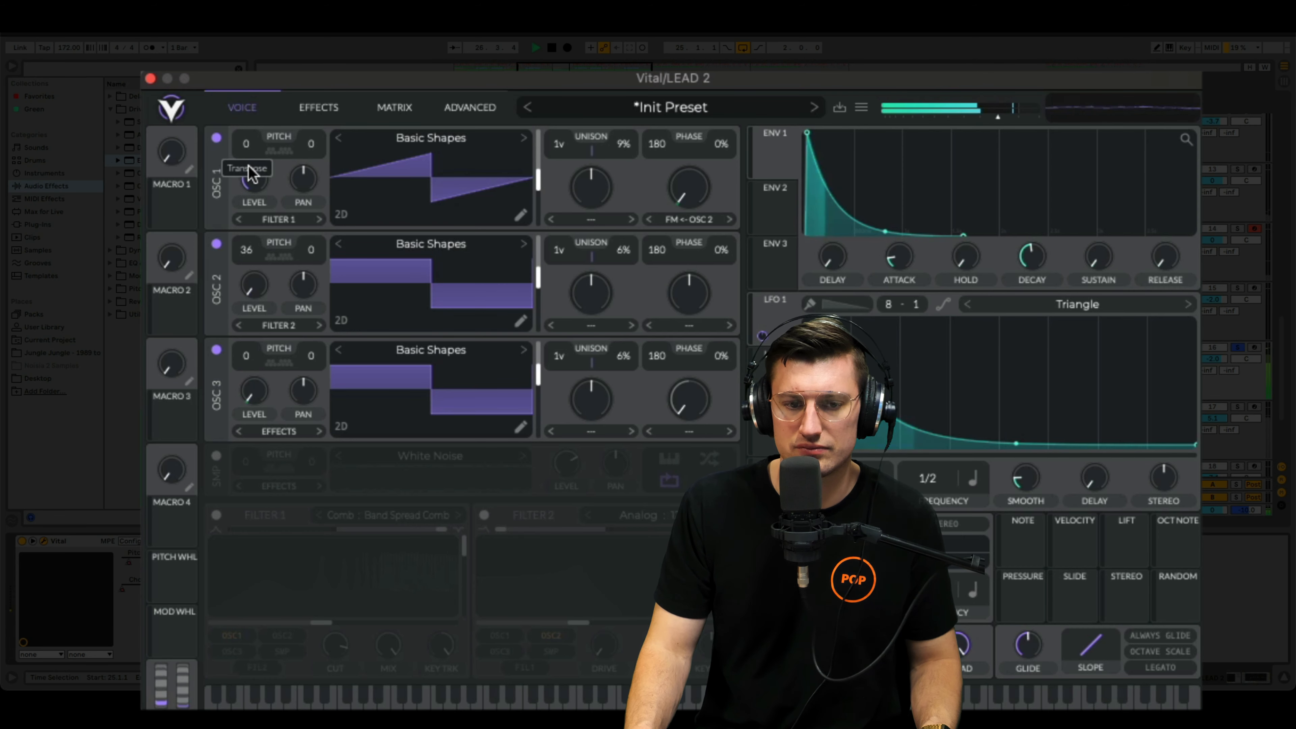
pyautogui.press('space')
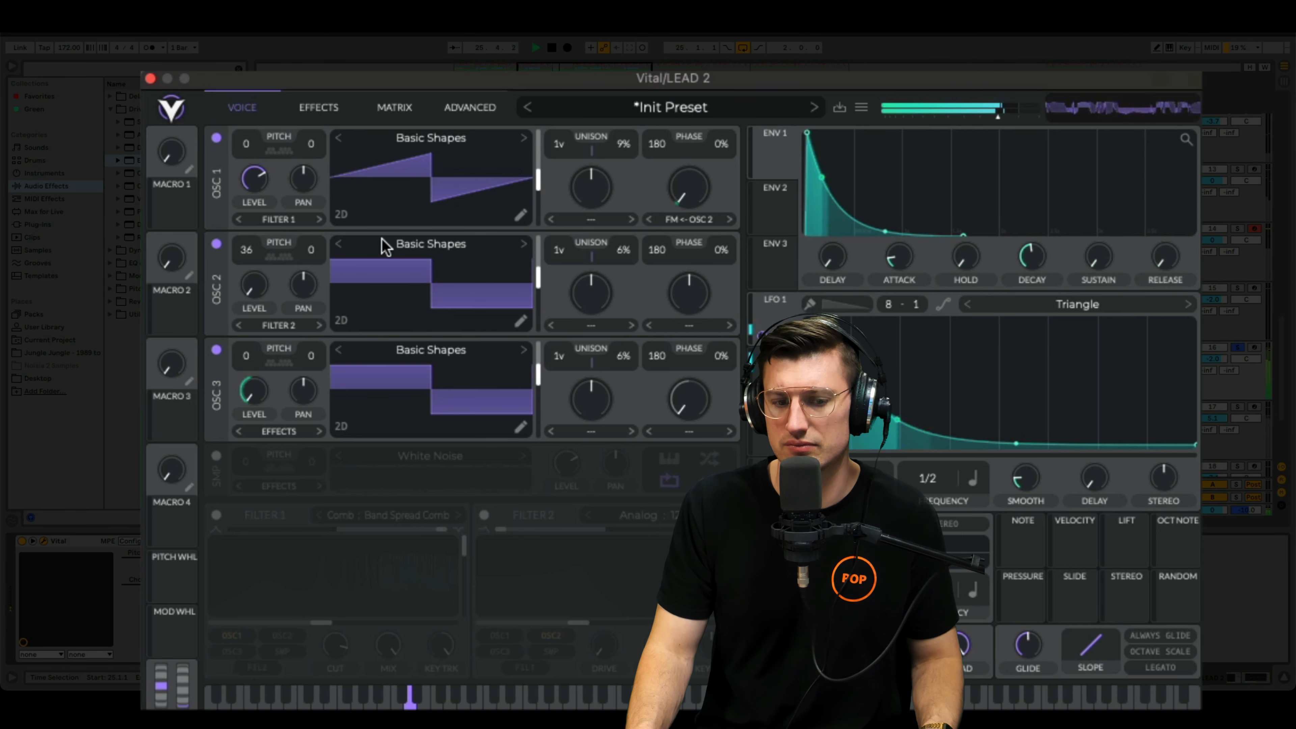
pyautogui.press('space')
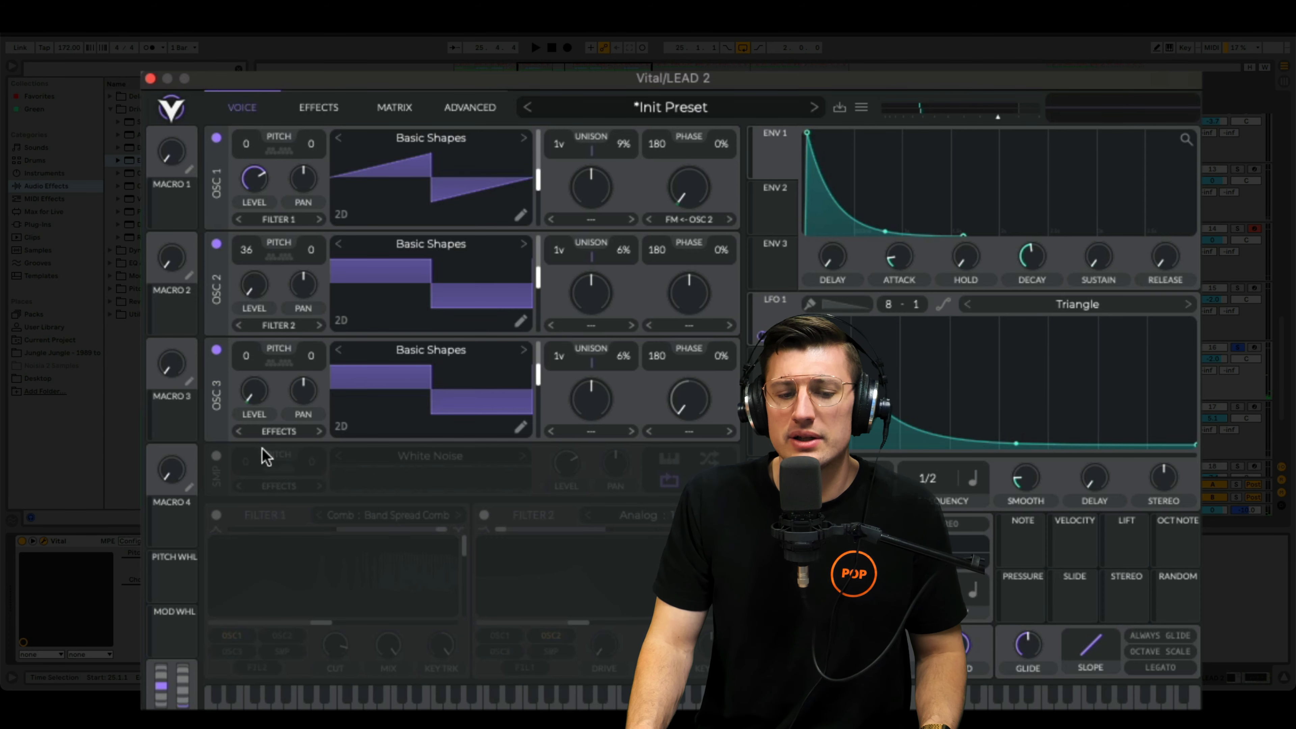
# Step: Enable filter 1 as a Band Spread Comb and sweep its cutoff during playback, leaving it slightly below 32 semitones
pyautogui.click(216, 514)
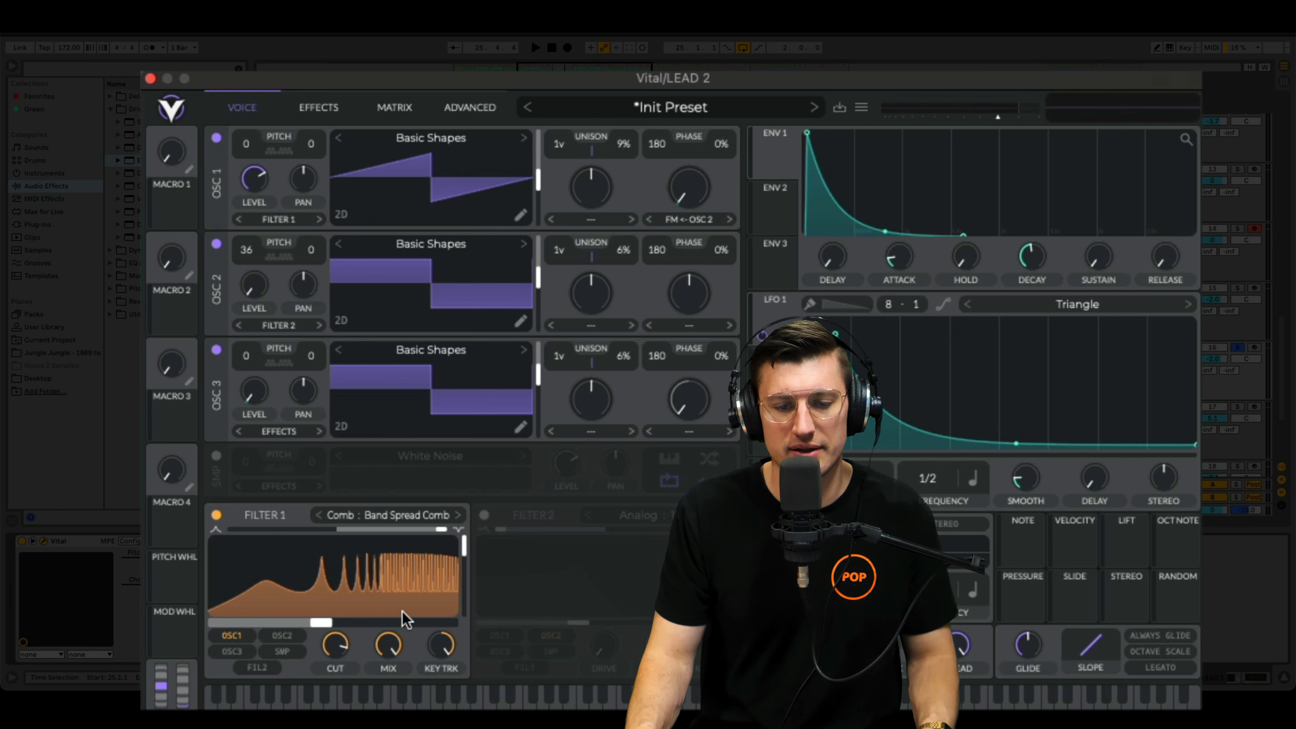
pyautogui.press('space')
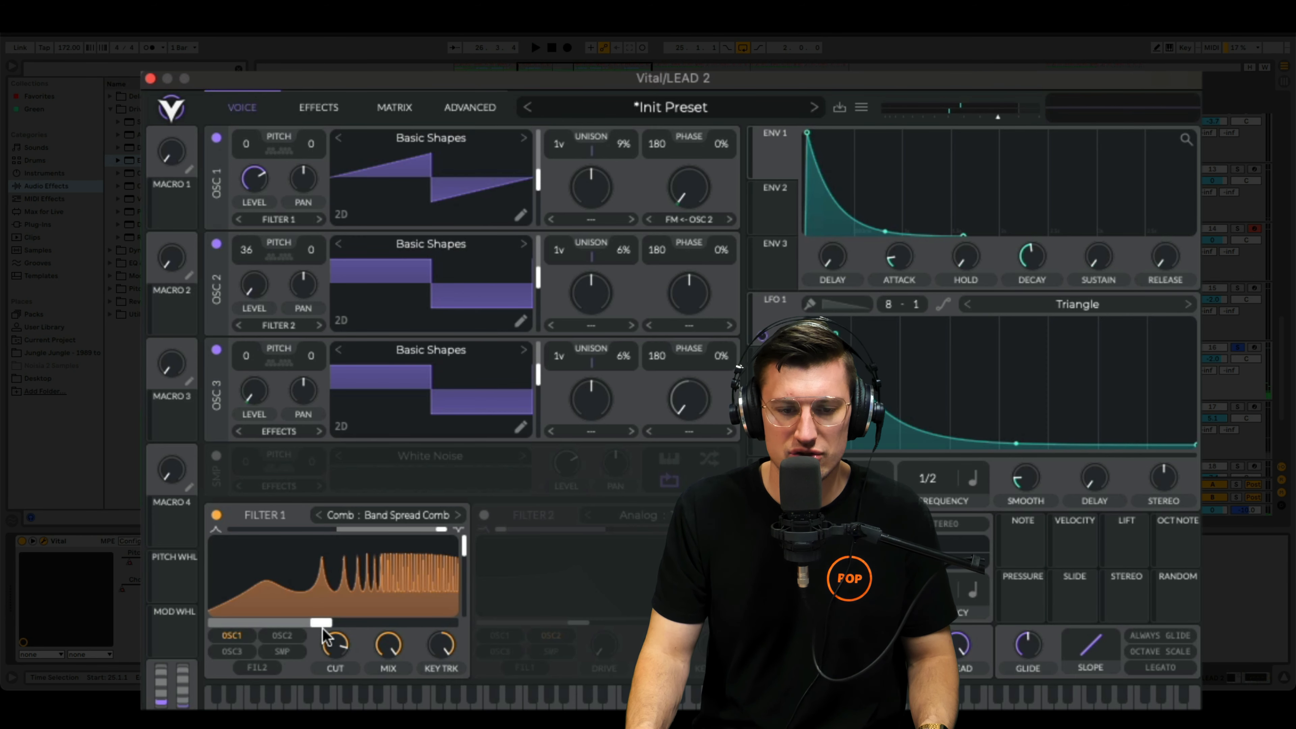
pyautogui.moveTo(313, 622); pyautogui.dragTo(298, 623)
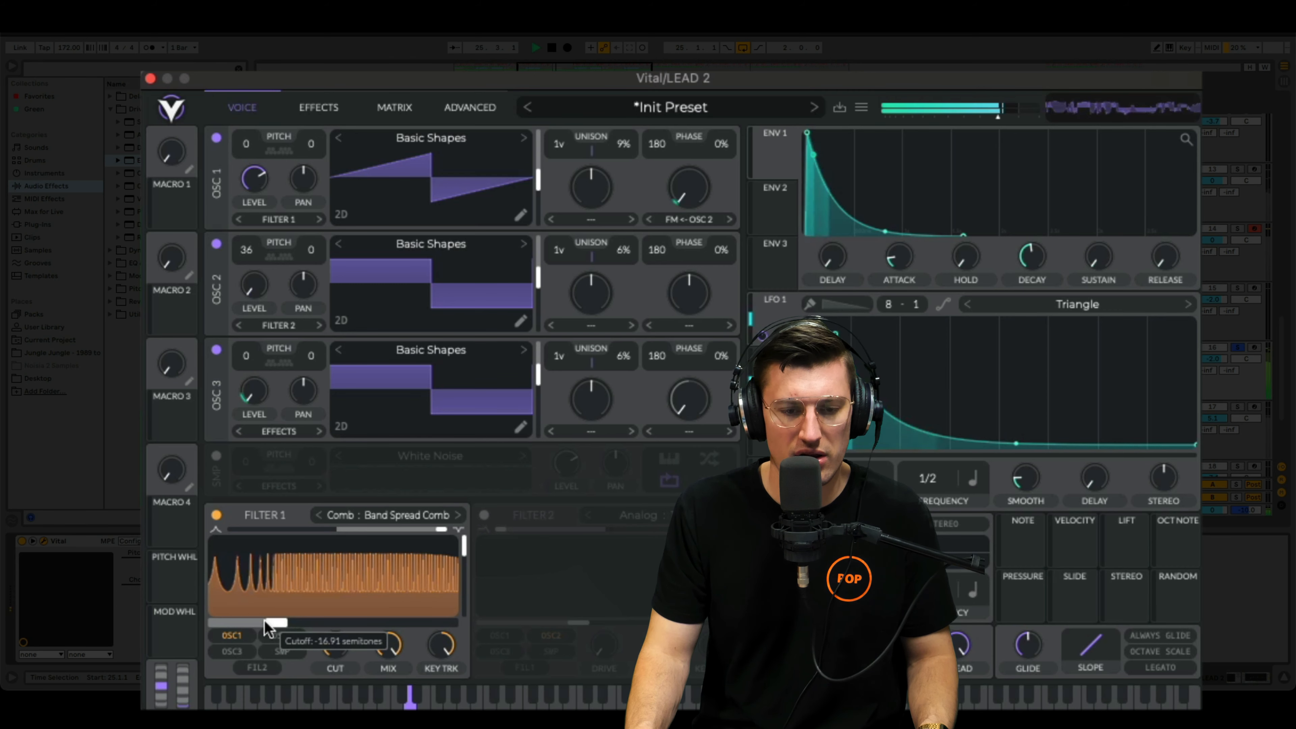
pyautogui.moveTo(361, 619); pyautogui.dragTo(366, 618)
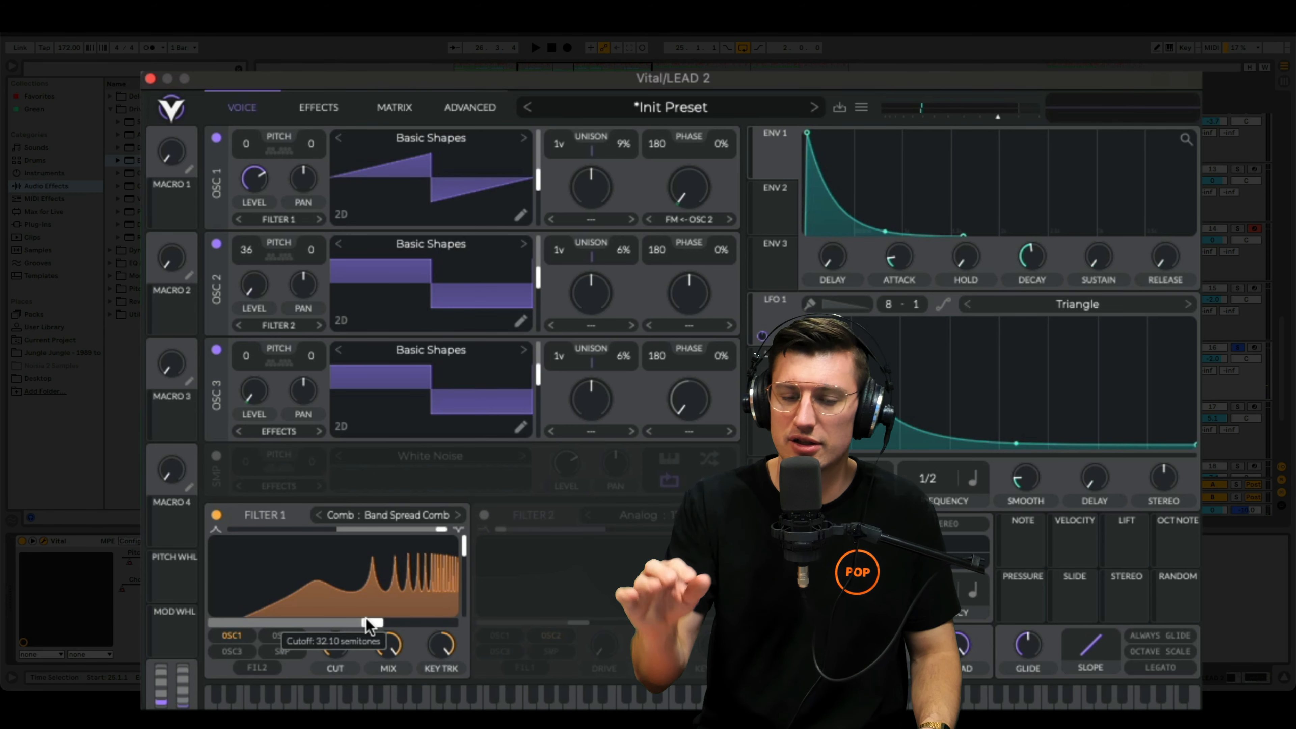
pyautogui.press('space')
pyautogui.moveTo(365, 617)
pyautogui.mouseDown()
pyautogui.moveTo(392, 619)
pyautogui.moveTo(355, 620)
pyautogui.mouseUp()
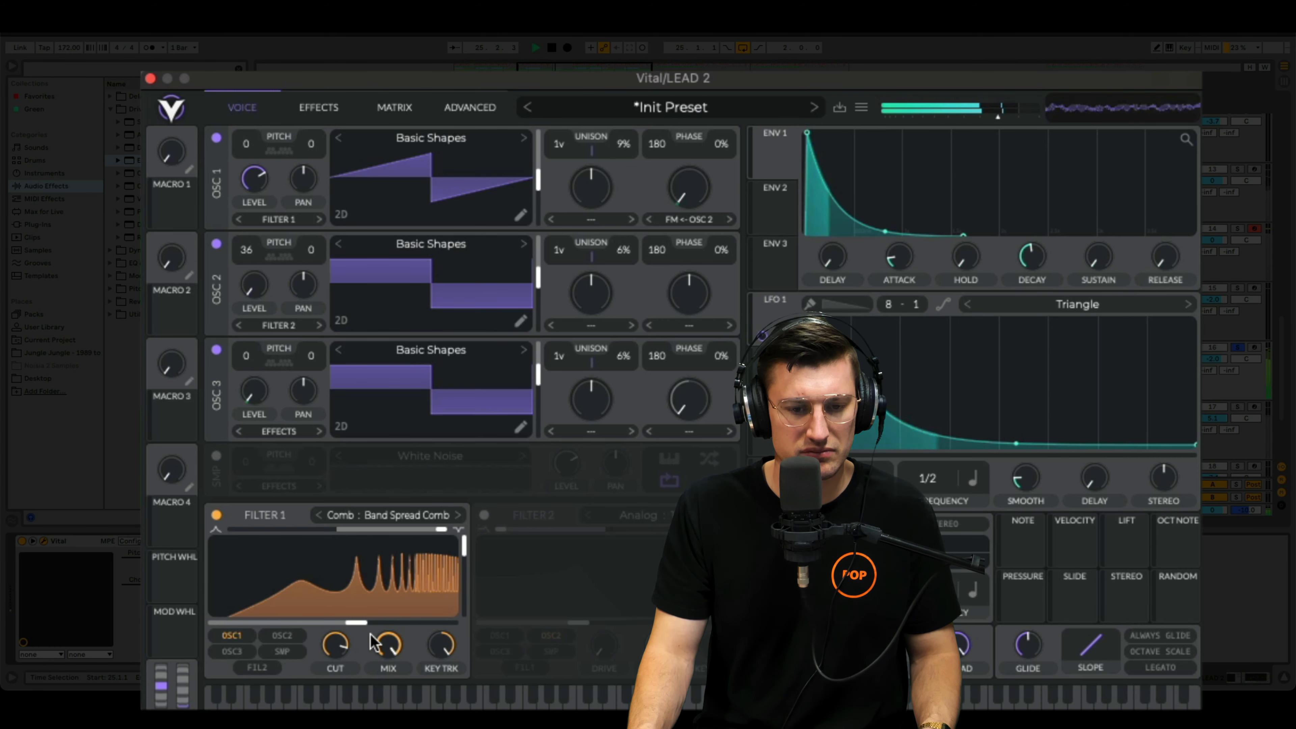
pyautogui.press('space')
# Step: Modulate filter 1's cutoff with LFO 4 using a falling ramp in Sync mode at 1/2, amount about -8, and close Vital
pyautogui.click(766, 357)
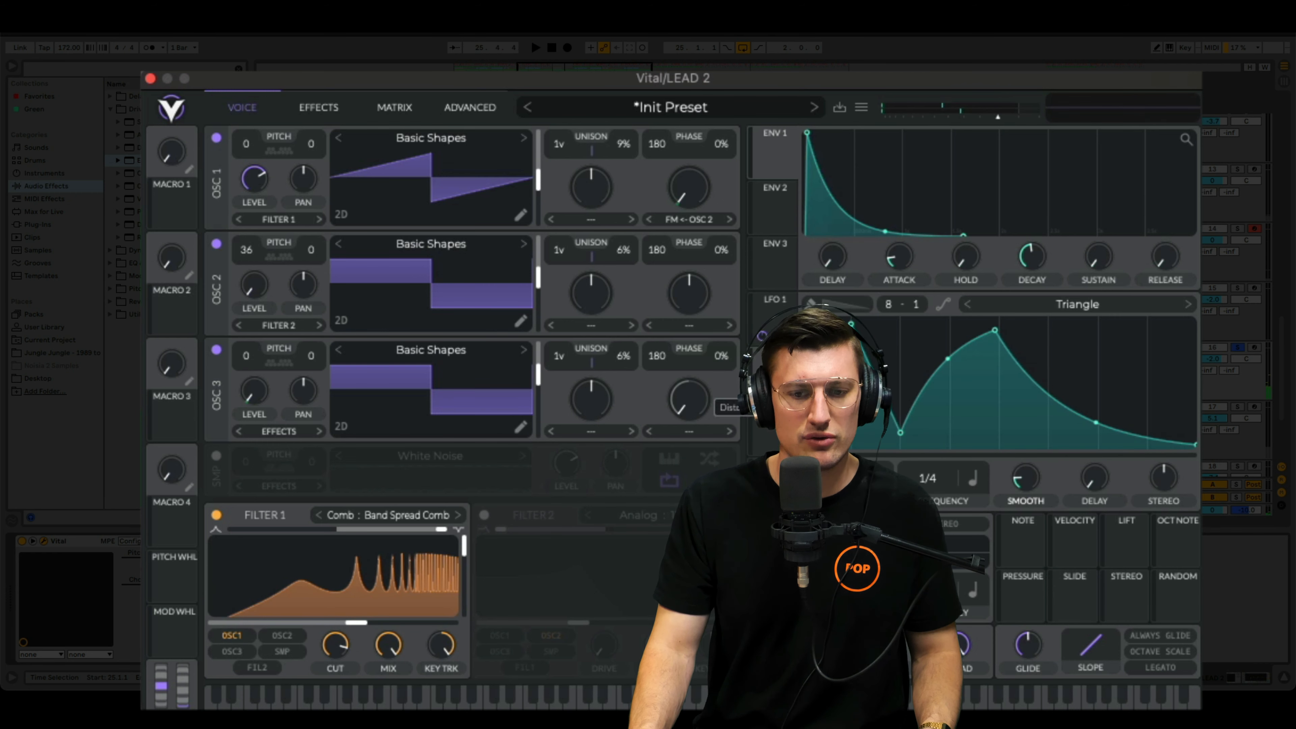
pyautogui.click(795, 417)
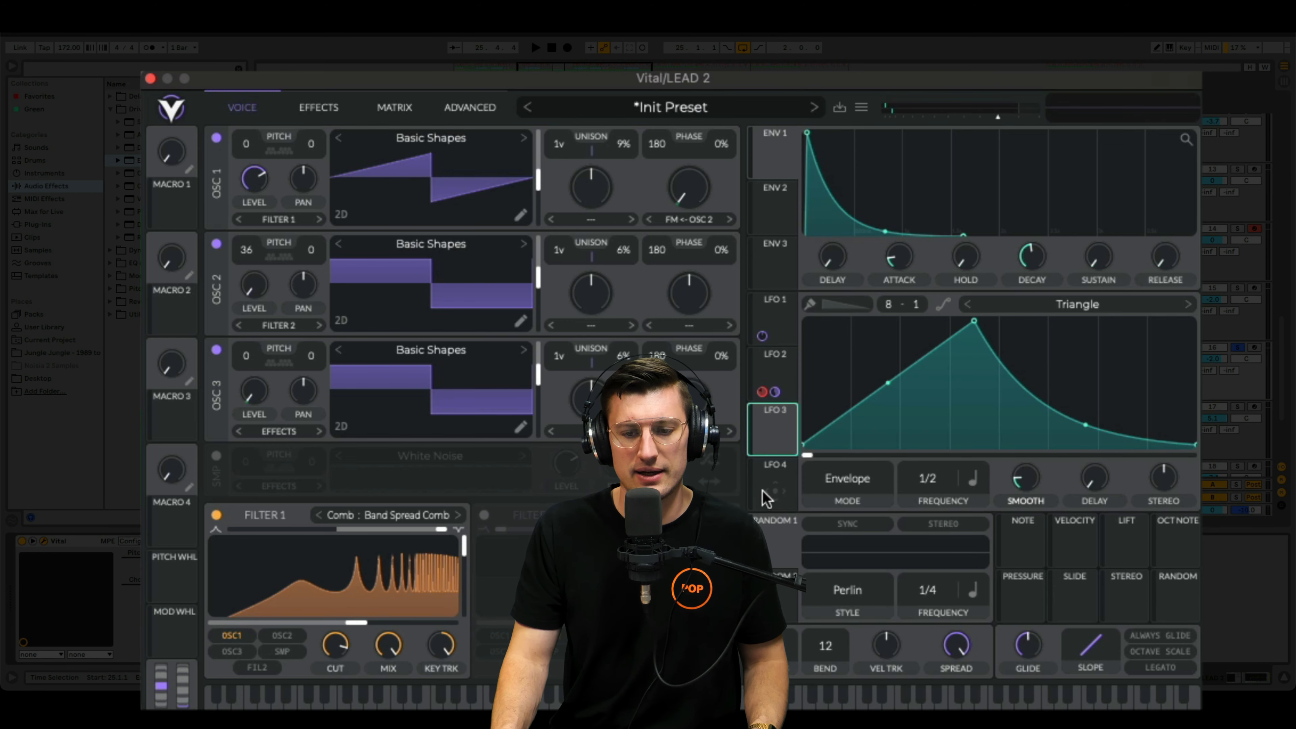
pyautogui.click(774, 490)
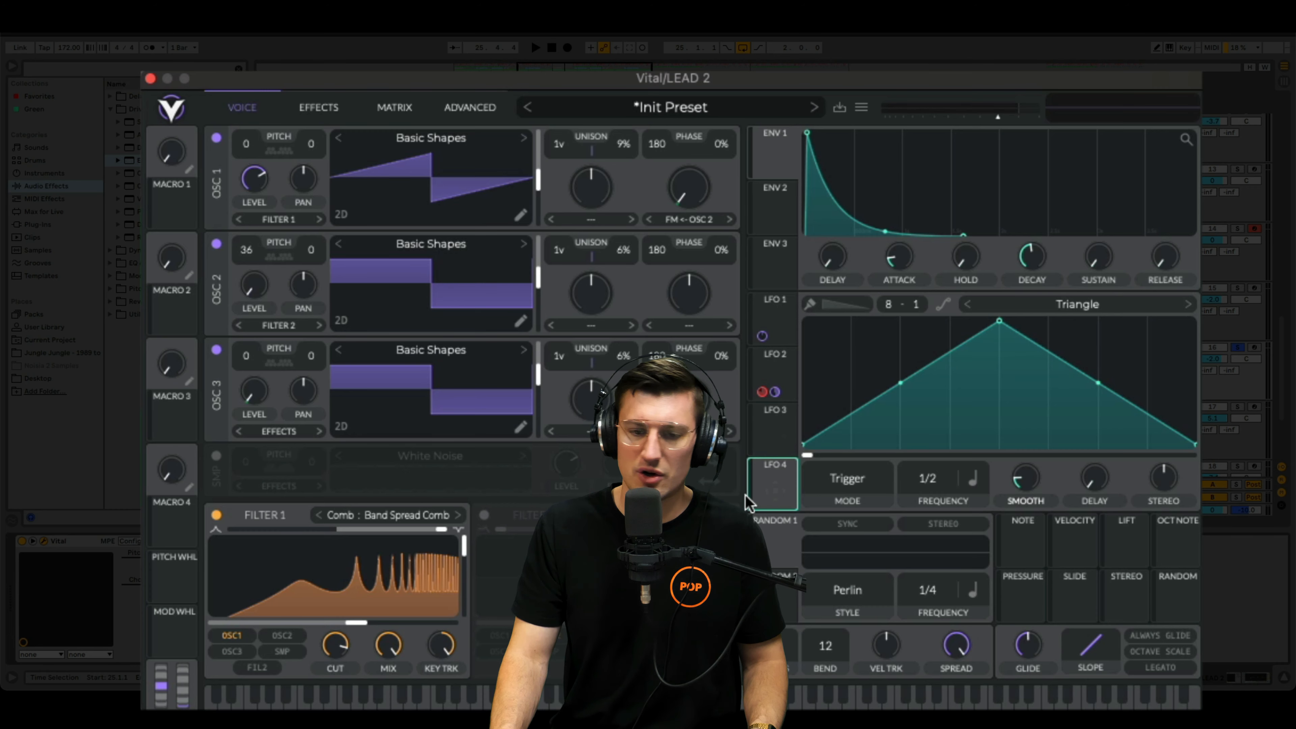
pyautogui.moveTo(727, 470); pyautogui.dragTo(354, 622)
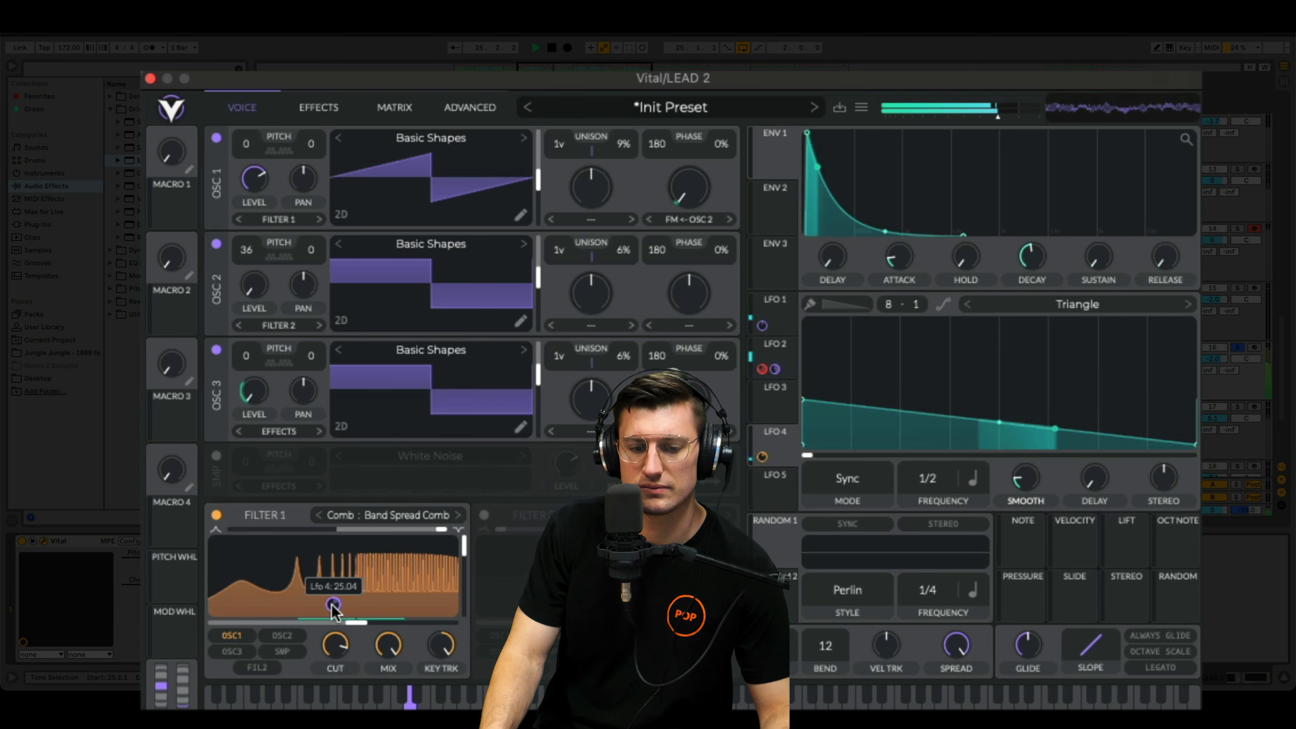
pyautogui.moveTo(333, 604)
pyautogui.mouseDown()
pyautogui.moveTo(360, 623)
pyautogui.moveTo(334, 624)
pyautogui.moveTo(333, 605)
pyautogui.mouseUp()
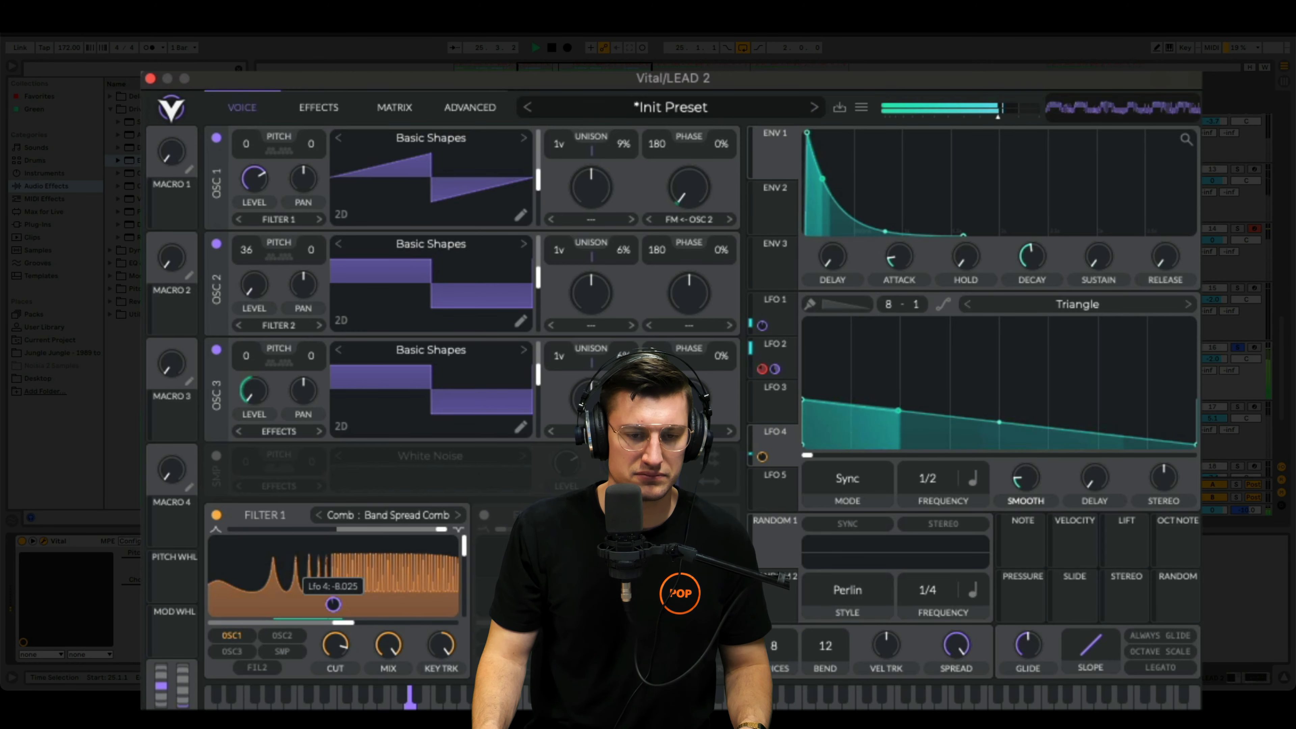
pyautogui.press('space')
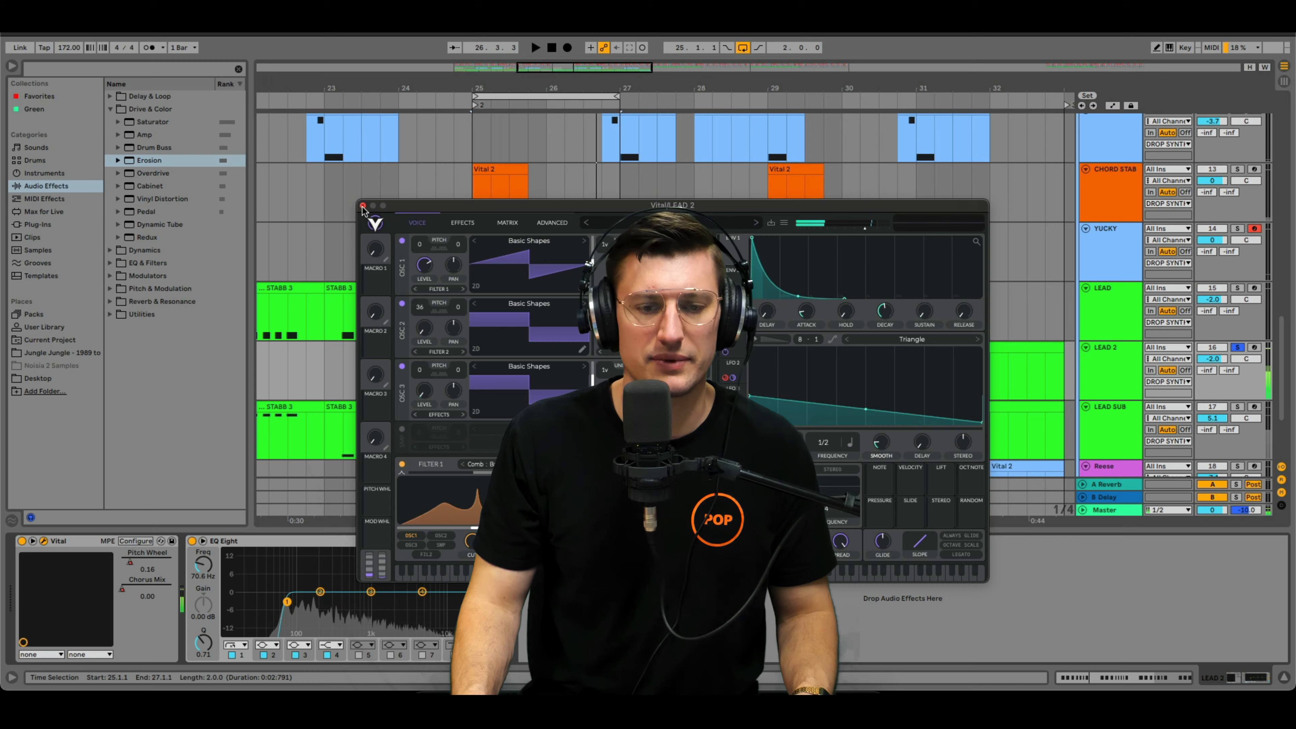
pyautogui.click(150, 78)
# Step: Move LEAD 2's section from bar 26 to 27 up onto the LEAD track and solo LEAD as well
pyautogui.moveTo(584, 86); pyautogui.dragTo(467, 56)
pyautogui.moveTo(447, 379); pyautogui.dragTo(483, 379)
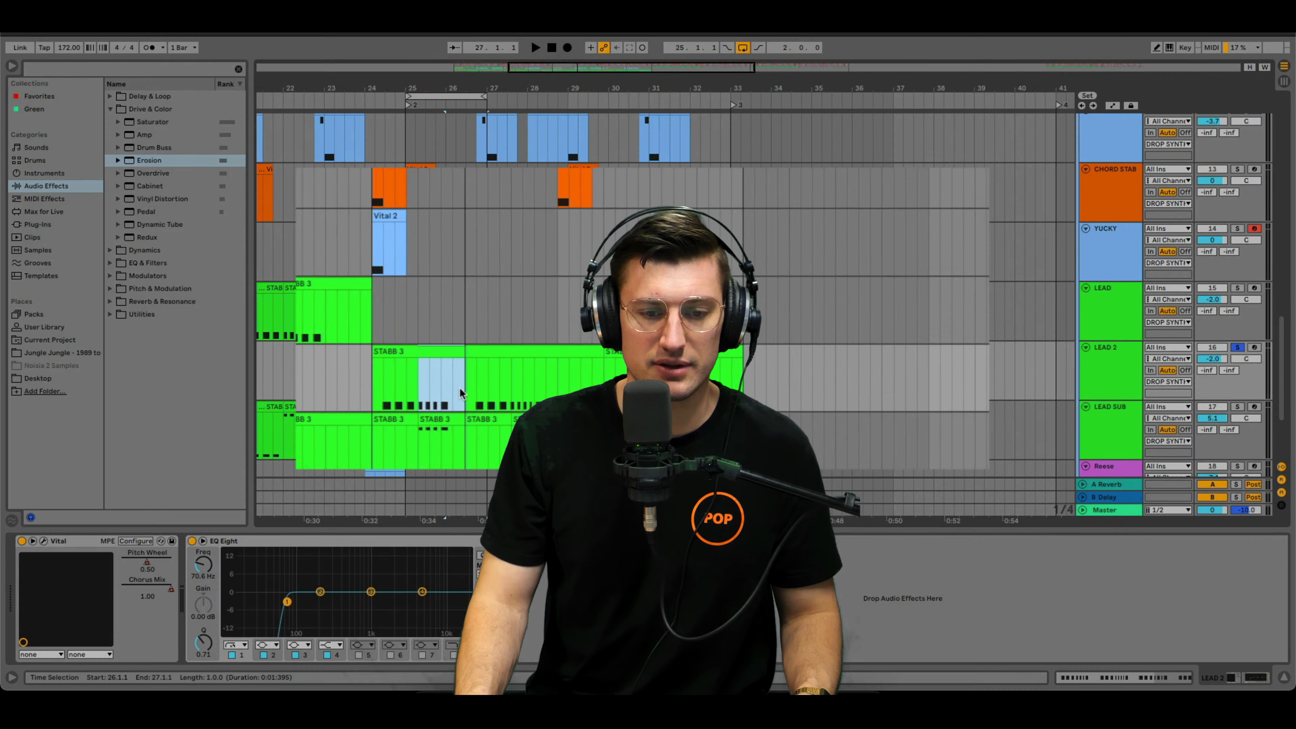
pyautogui.scroll(-2, 407, 419)
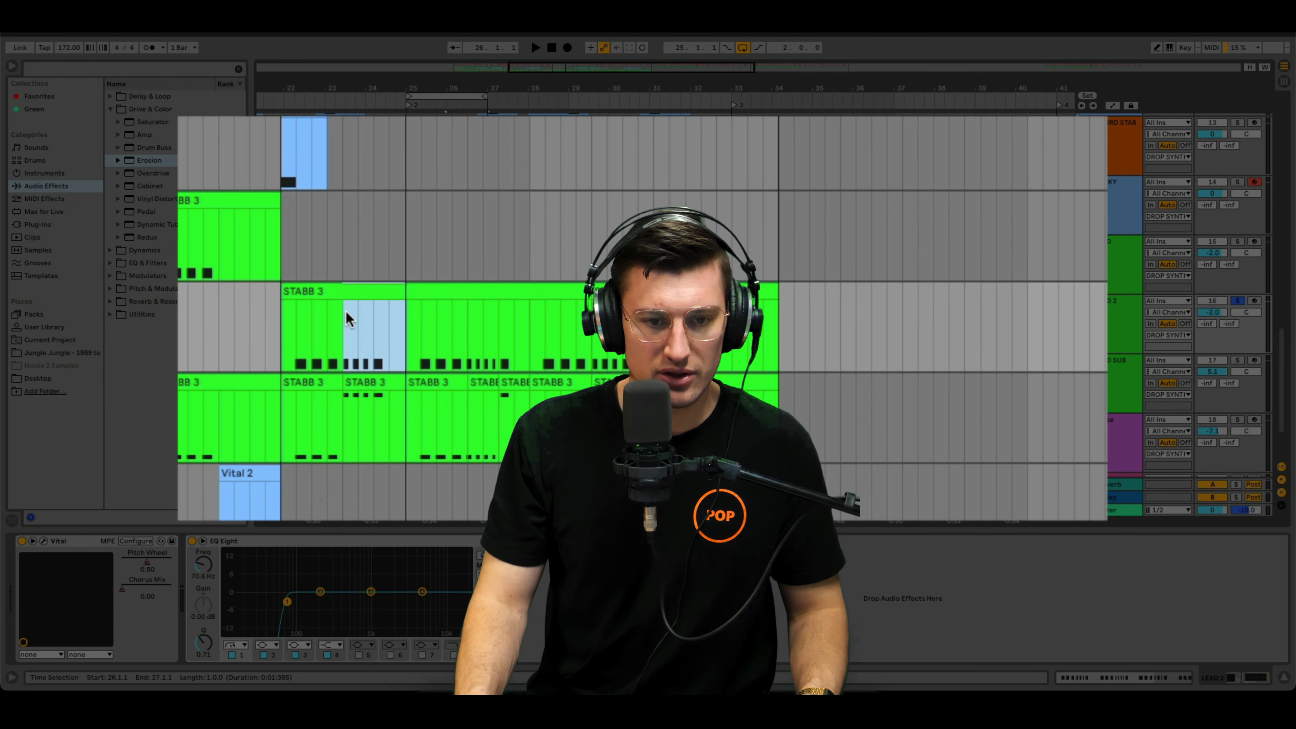
pyautogui.moveTo(377, 289); pyautogui.dragTo(375, 268)
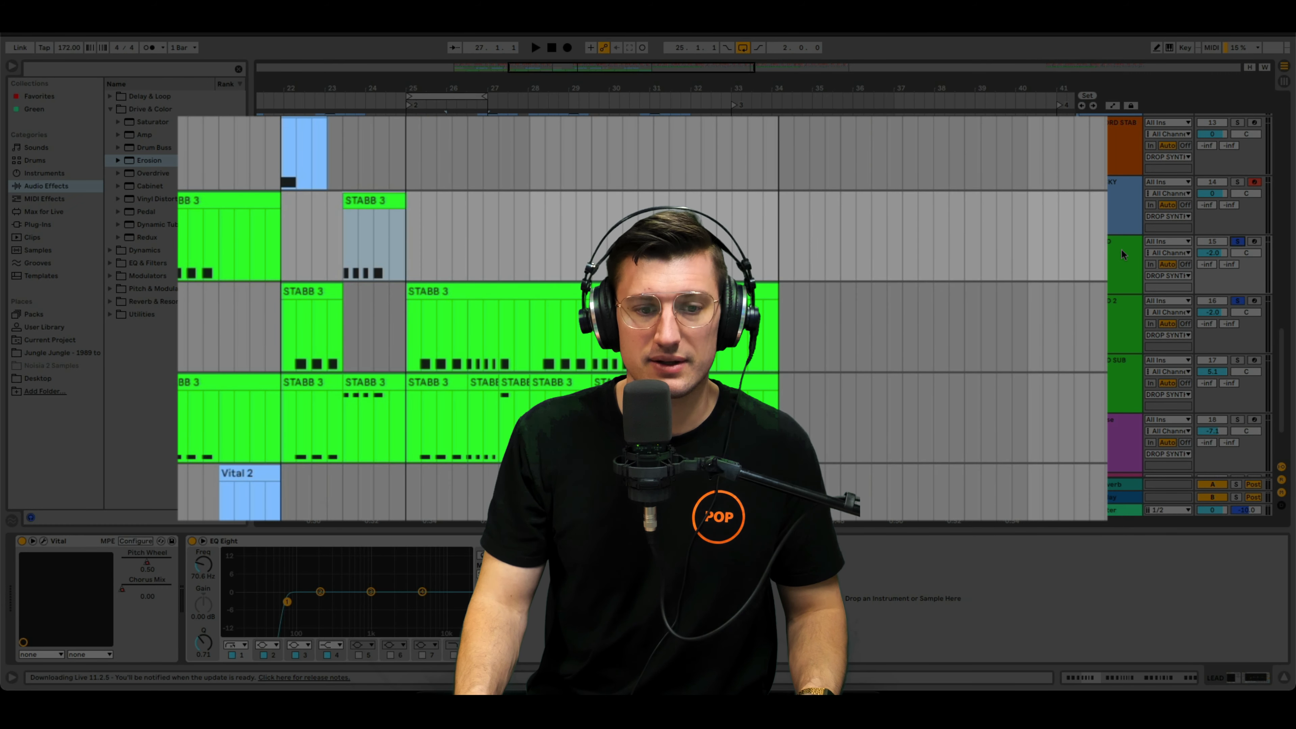
# Step: Play the soloed leads from 24.3.1, unsolo both tracks and play the full mix from bar 23
pyautogui.click(253, 256)
pyautogui.press('space')
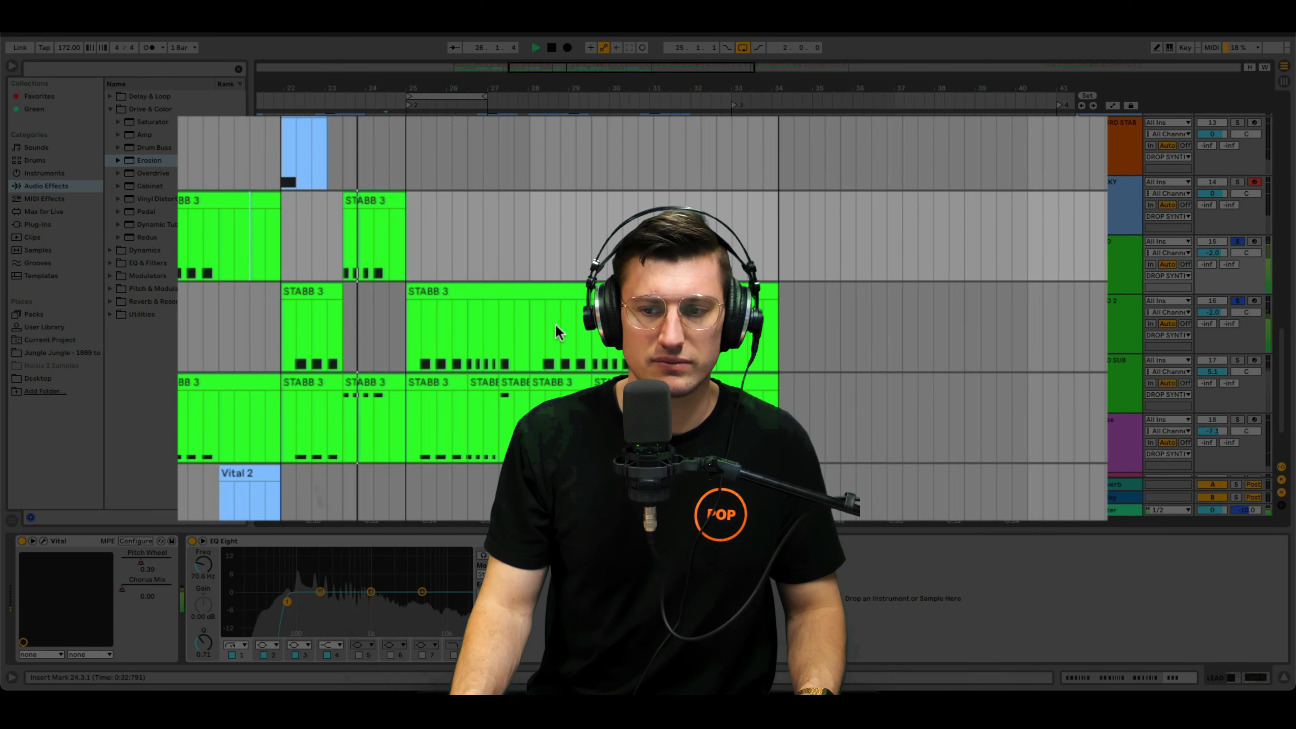
pyautogui.click(1237, 241)
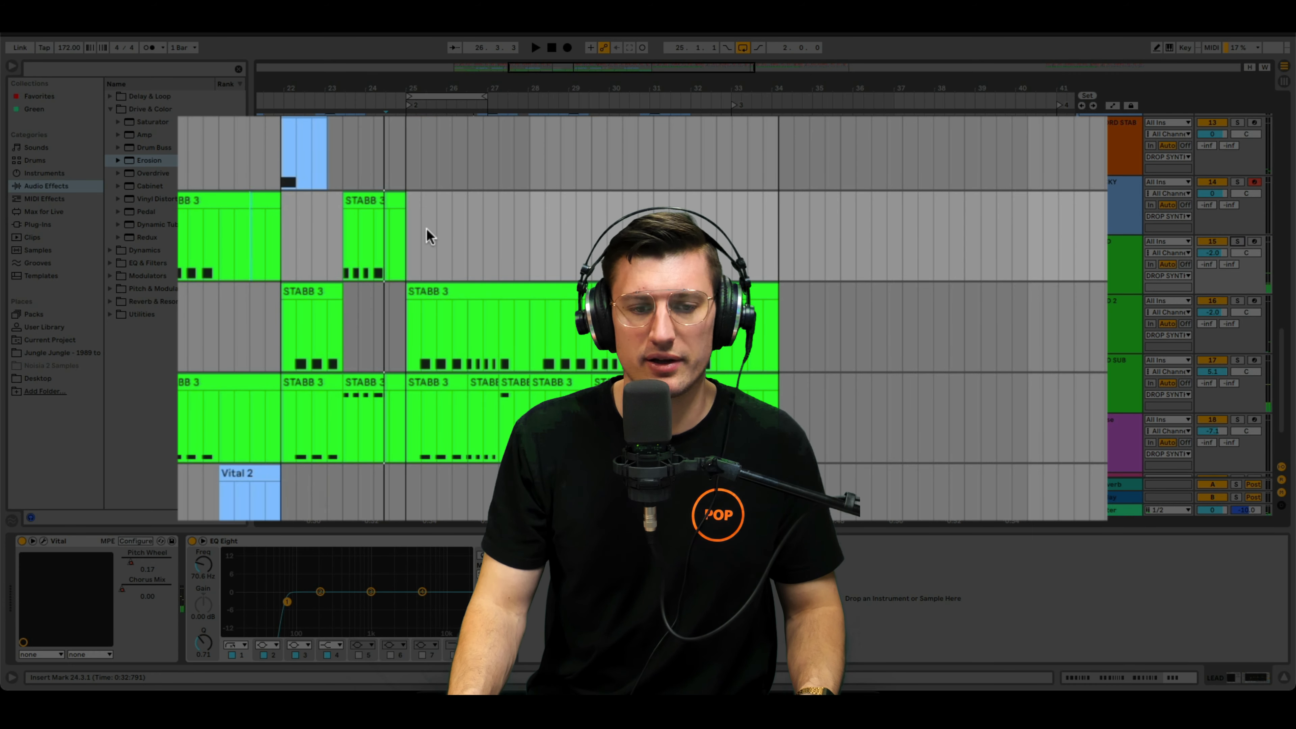
pyautogui.hscroll(-3, 427, 236)
pyautogui.click(252, 244)
pyautogui.press('space')
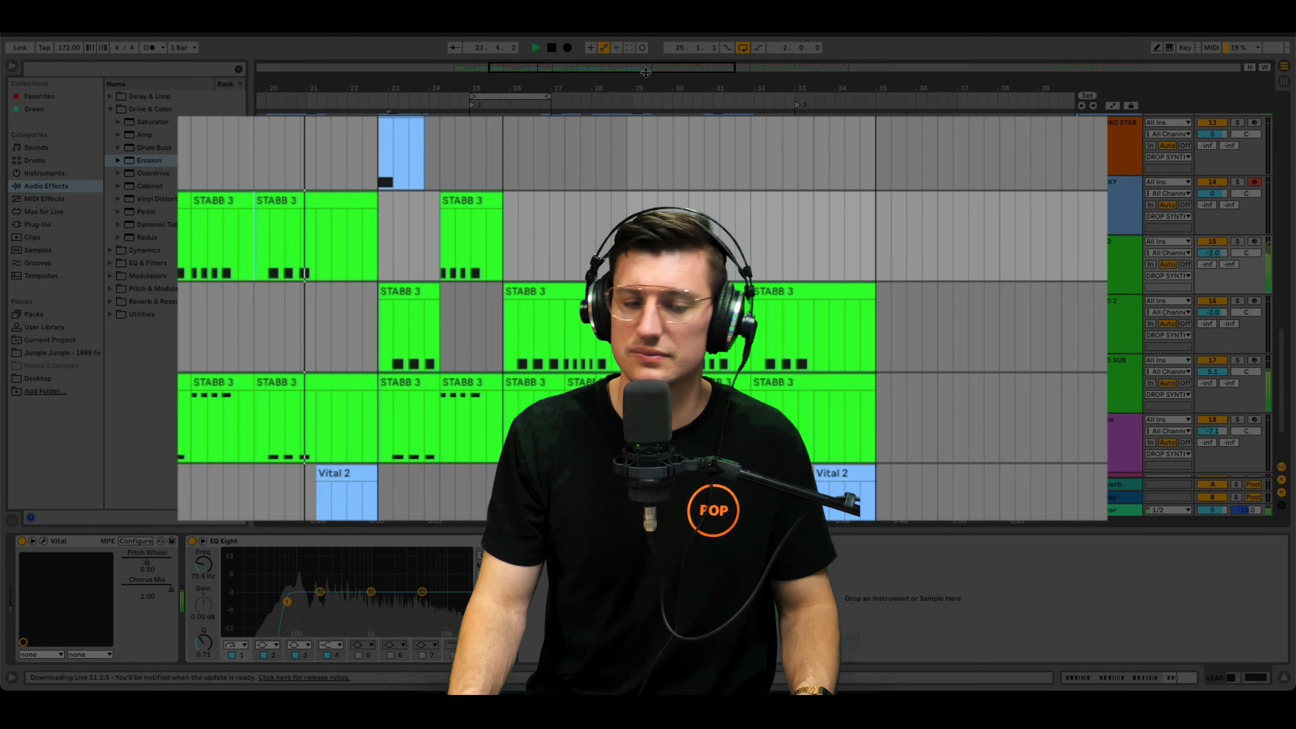
# Step: Turn off looping and move LEAD 2's one-bar sections starting at bars 28 and 30 up onto the LEAD track
pyautogui.click(744, 48)
pyautogui.click(569, 343)
pyautogui.press('space')
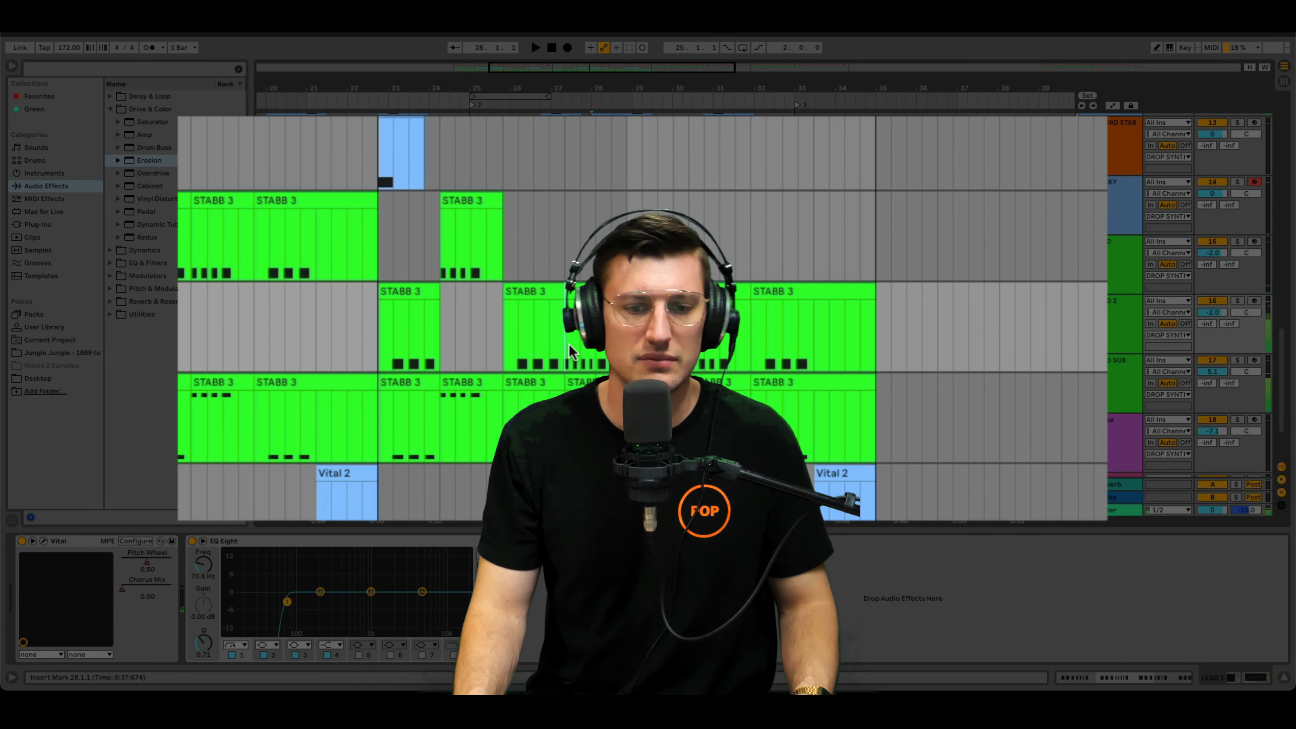
pyautogui.moveTo(579, 291); pyautogui.dragTo(579, 212)
pyautogui.click(362, 319)
pyautogui.press('space')
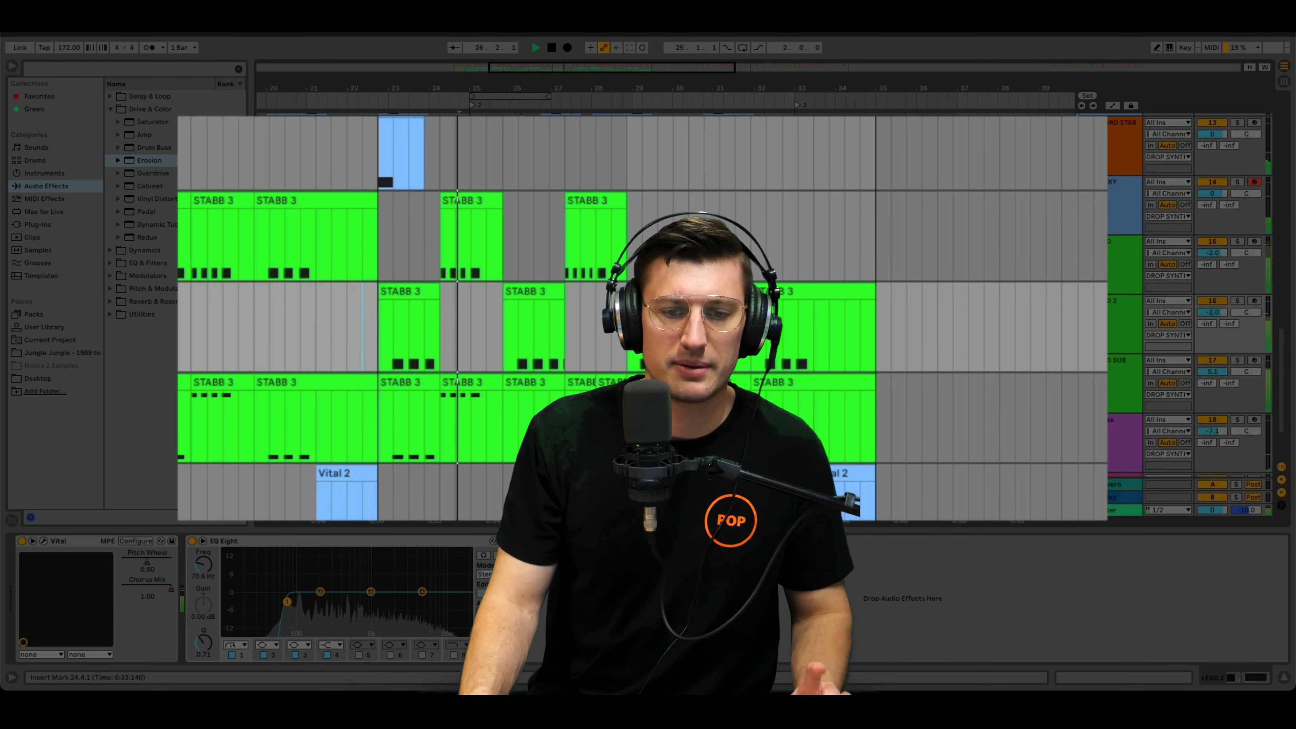
pyautogui.moveTo(714, 292); pyautogui.dragTo(714, 212)
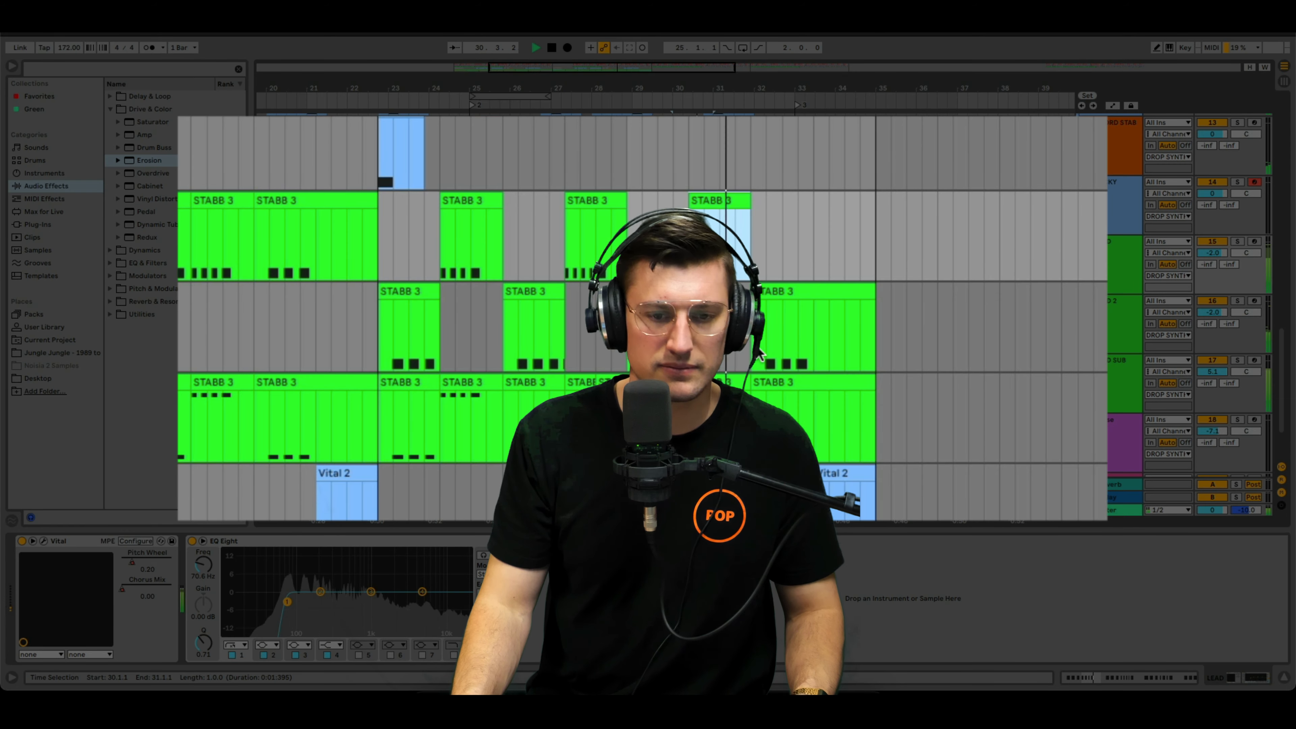
# Step: Play the alternating leads from 22.4.1 into the start of the second phrase
pyautogui.click(594, 340)
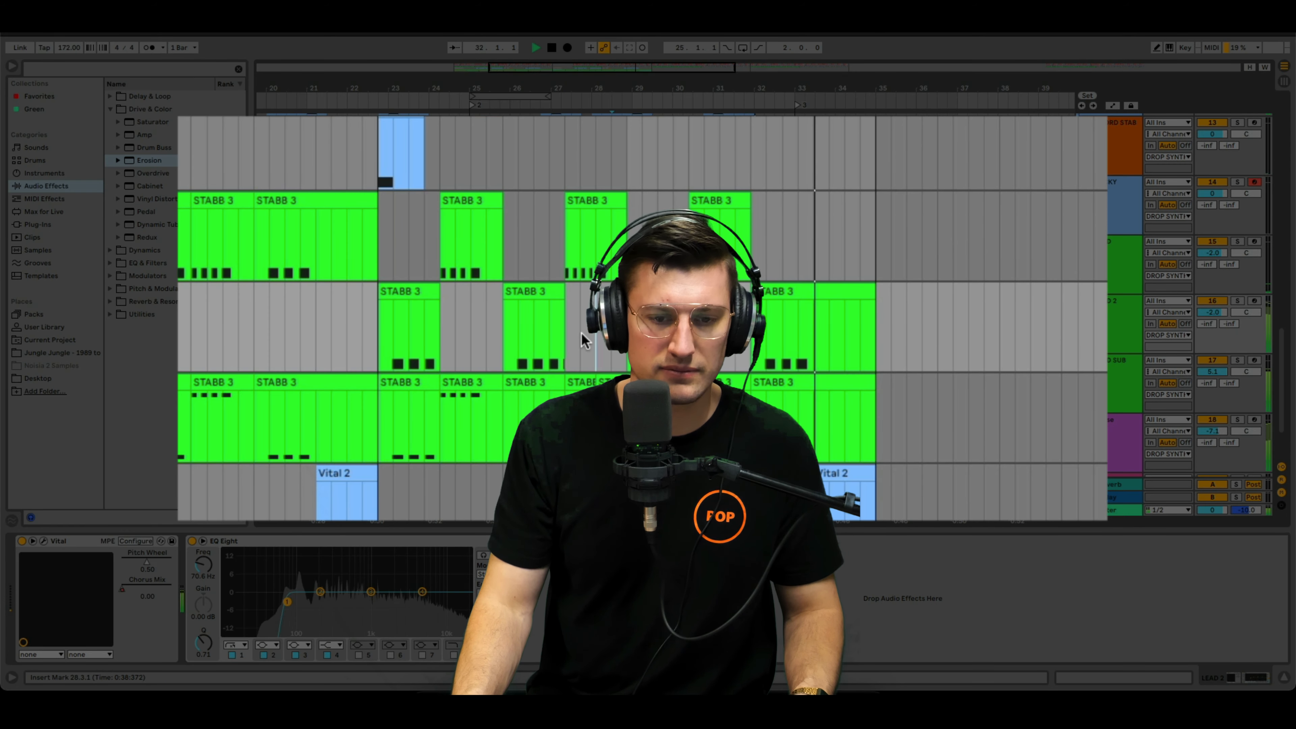
pyautogui.scroll(-2, 714, 388)
pyautogui.click(833, 434)
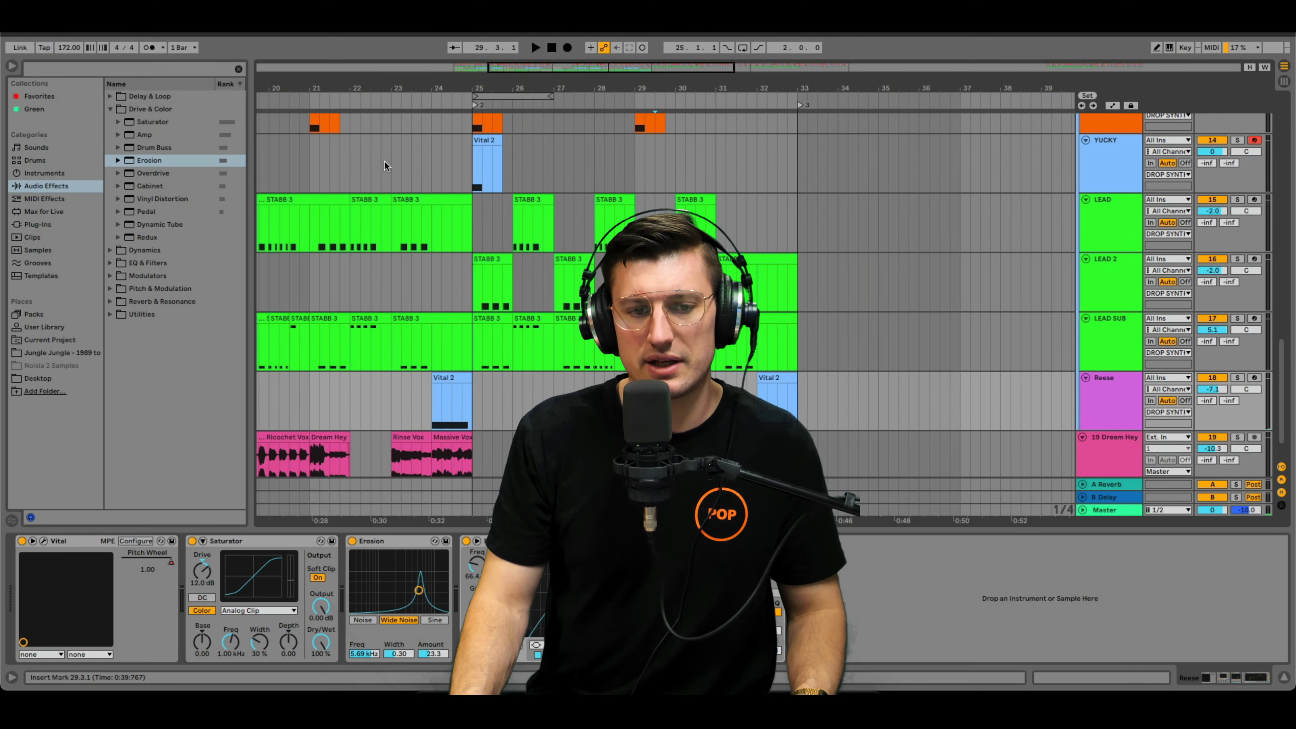
pyautogui.click(384, 160)
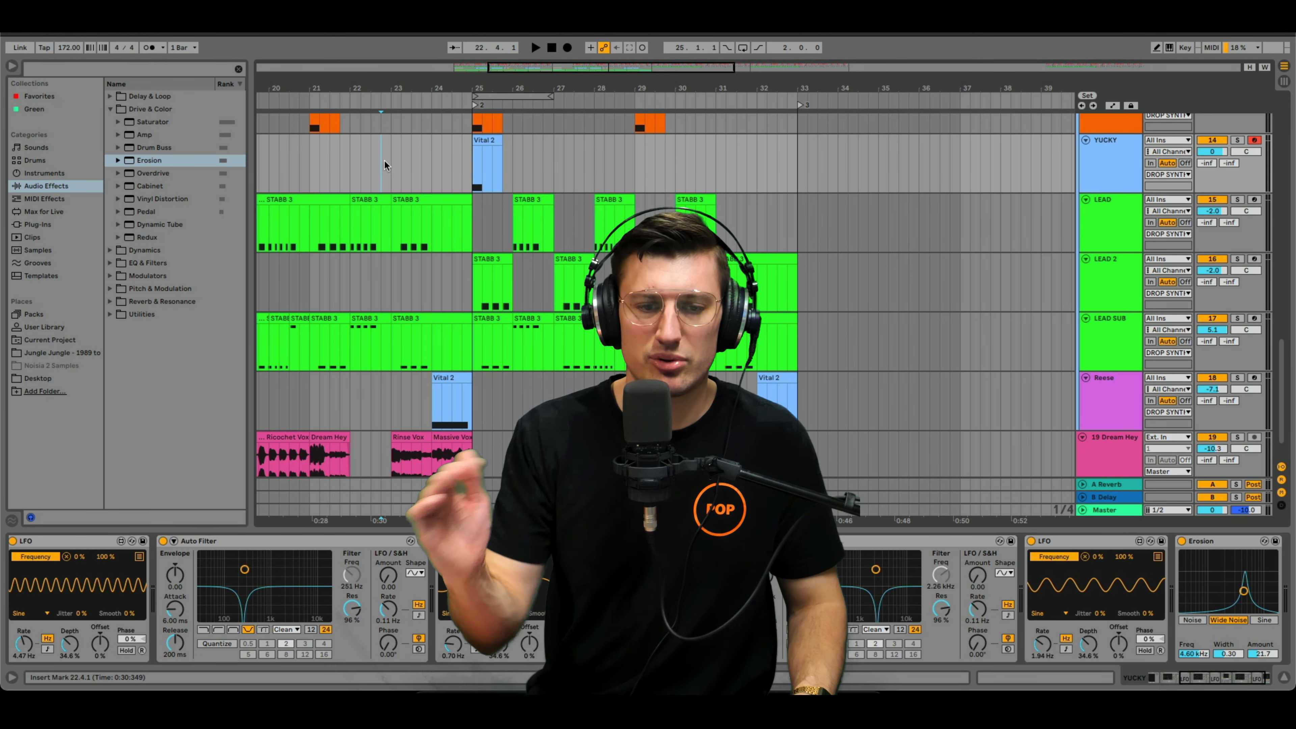
pyautogui.press('space')
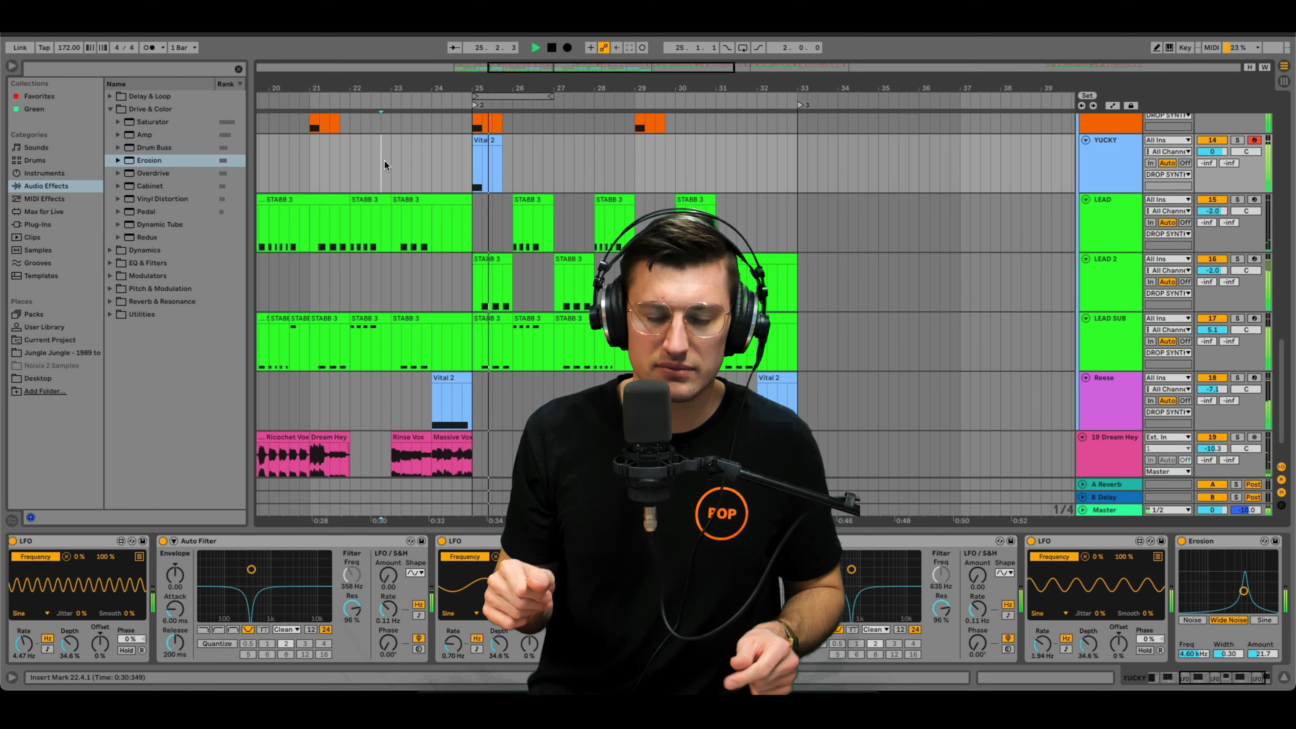
pyautogui.press('space')
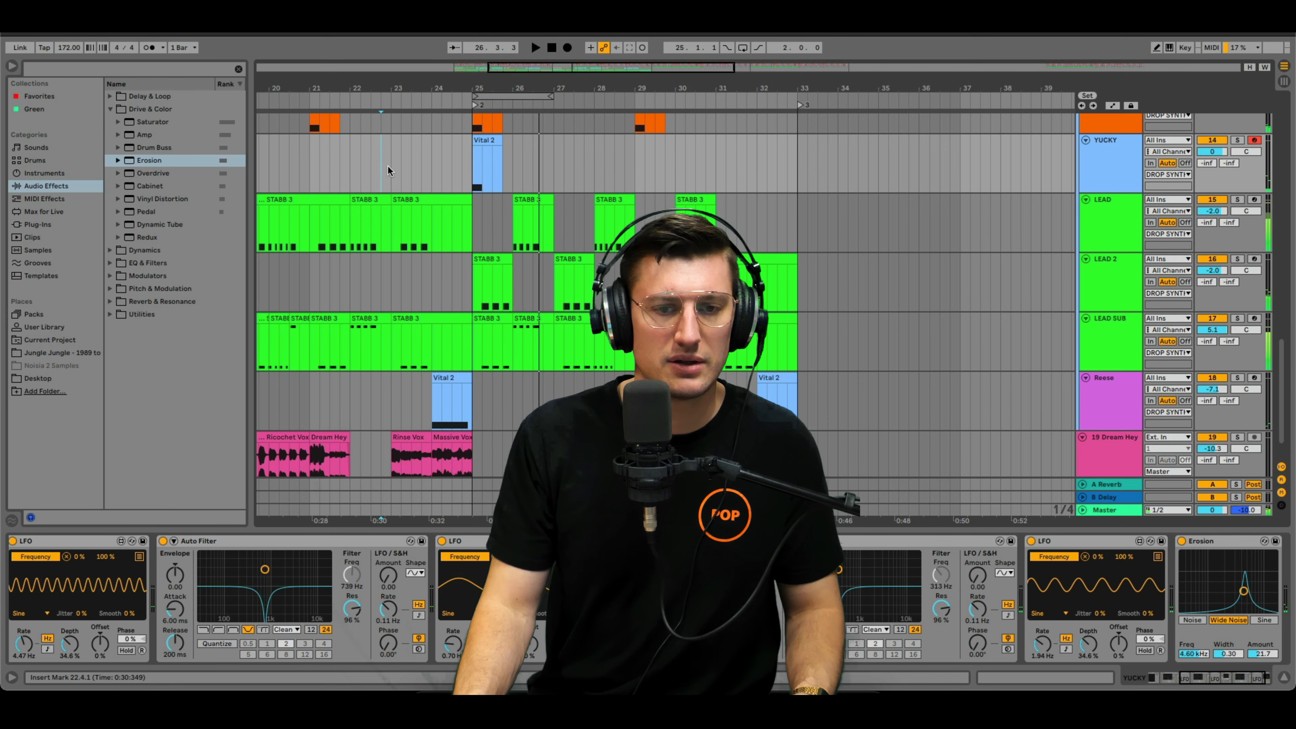
# Step: Move LEAD's STABB 3 clips at bars 26, 28 and 30 up onto the YUCKY track
pyautogui.scroll(5, 540, 159)
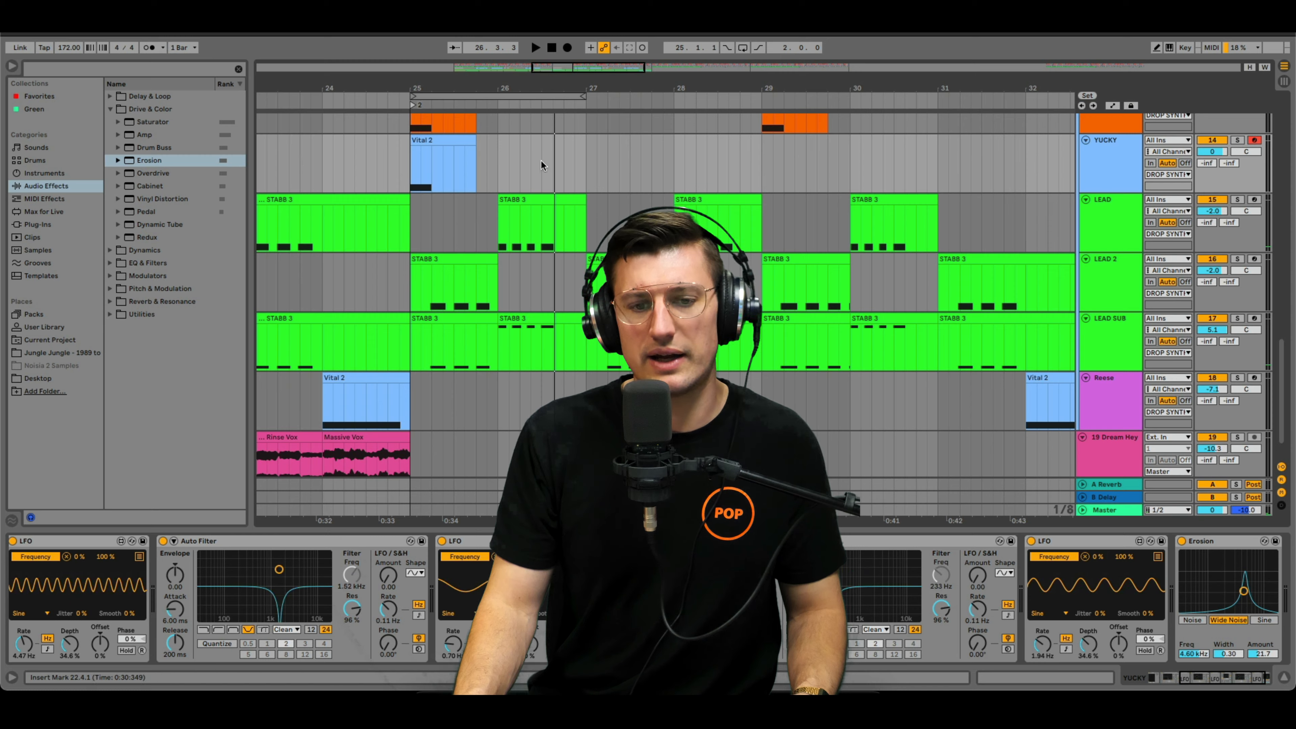
pyautogui.scroll(3, 551, 169)
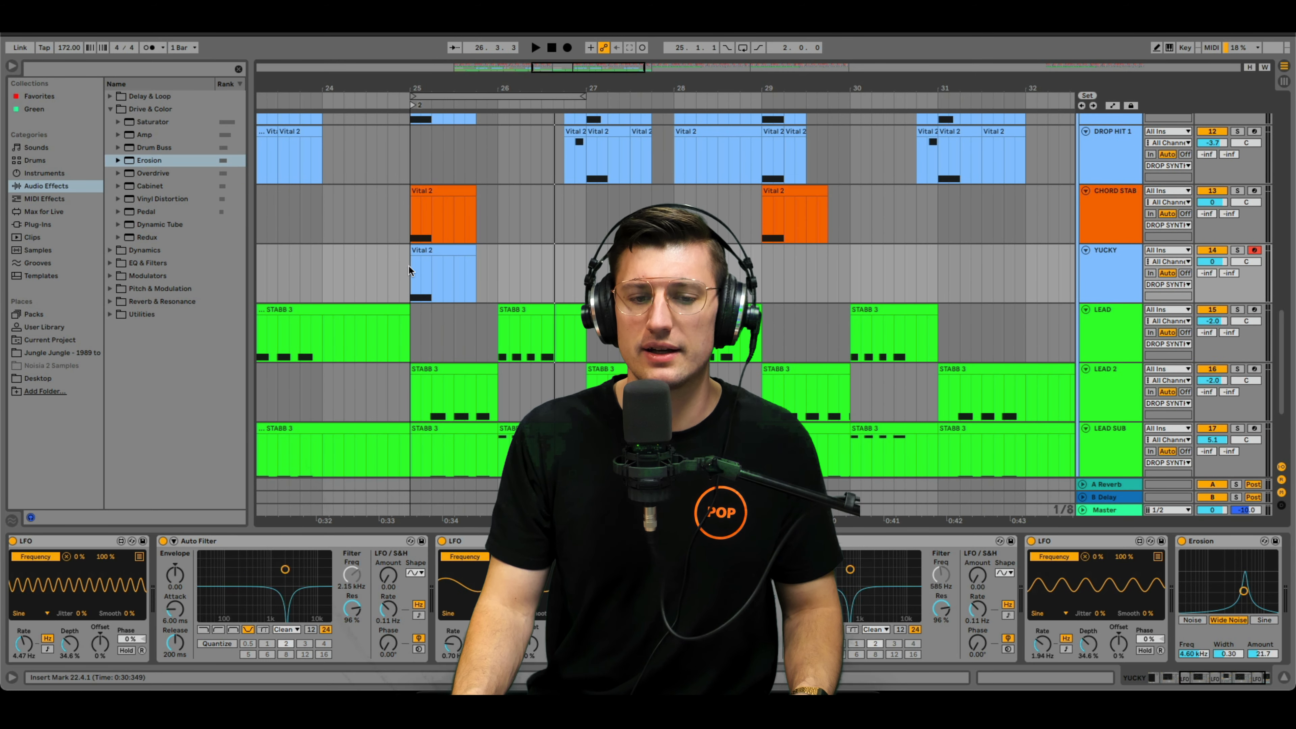
pyautogui.click(557, 358)
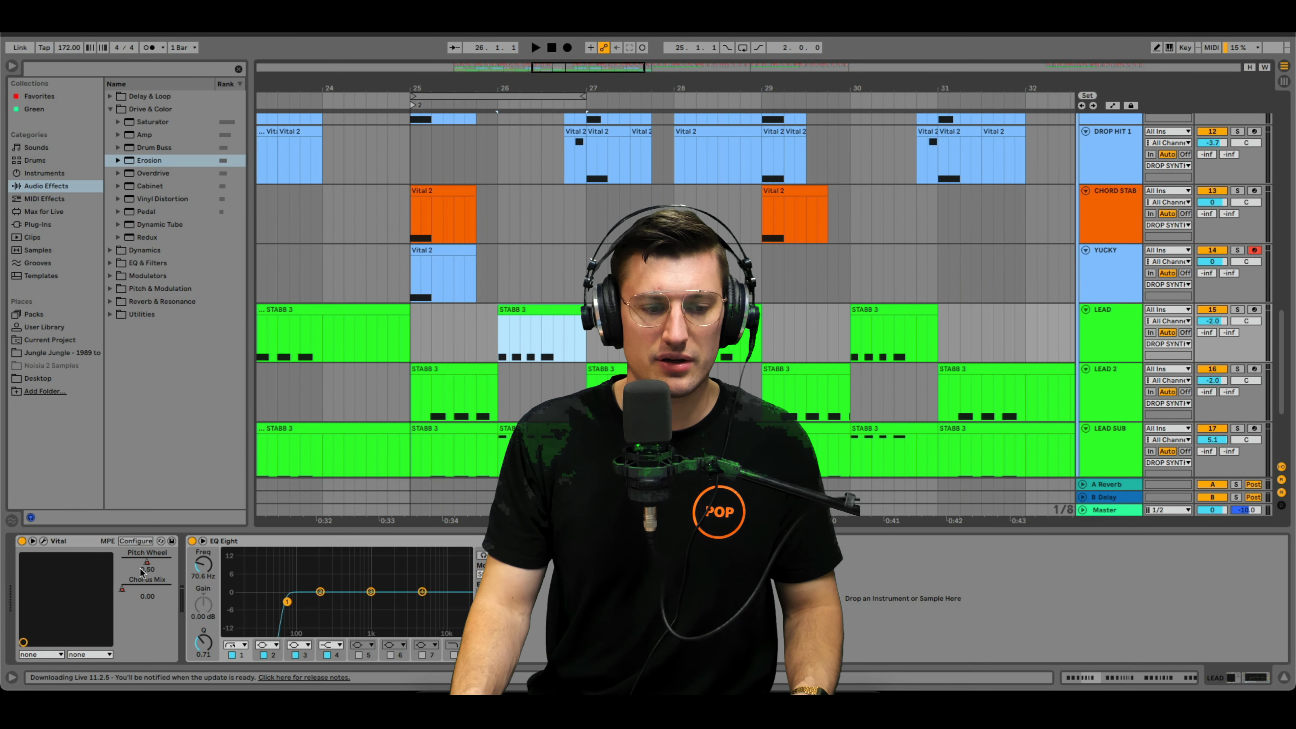
pyautogui.click(44, 541)
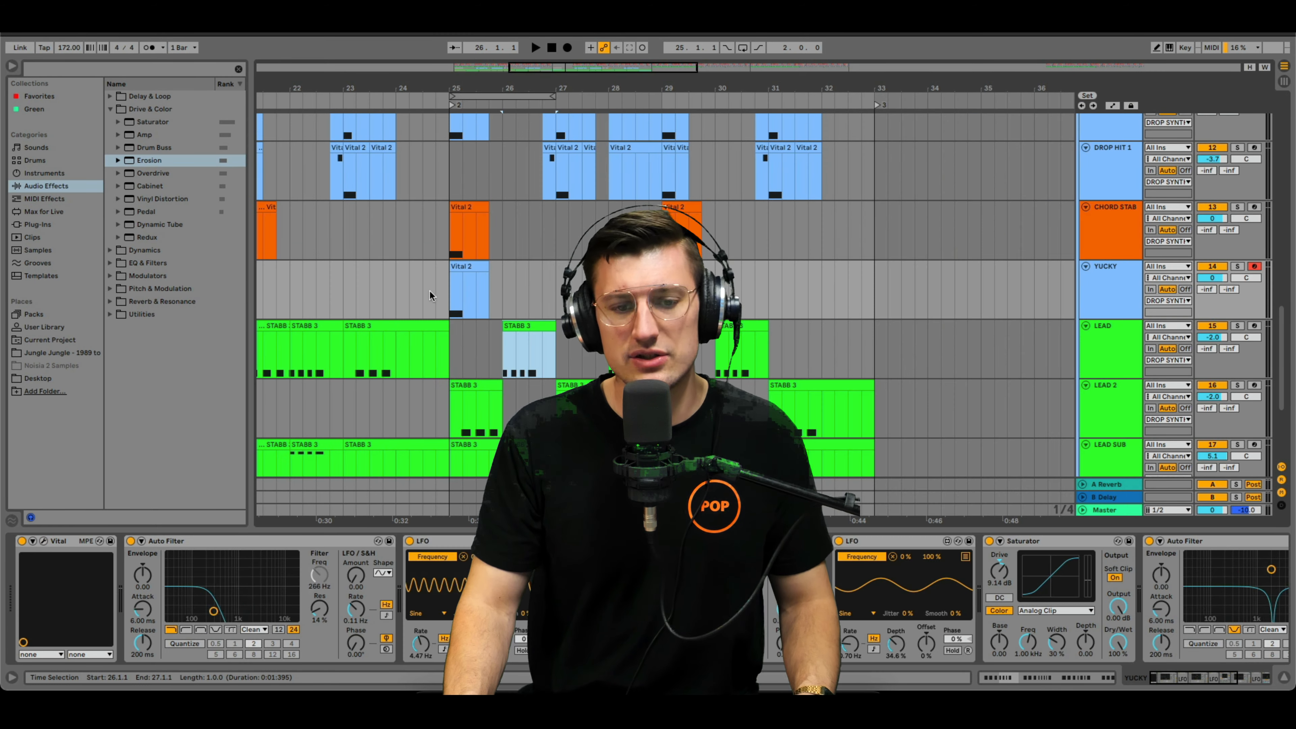
pyautogui.click(449, 296)
pyautogui.moveTo(525, 327); pyautogui.dragTo(467, 313)
pyautogui.press('a')
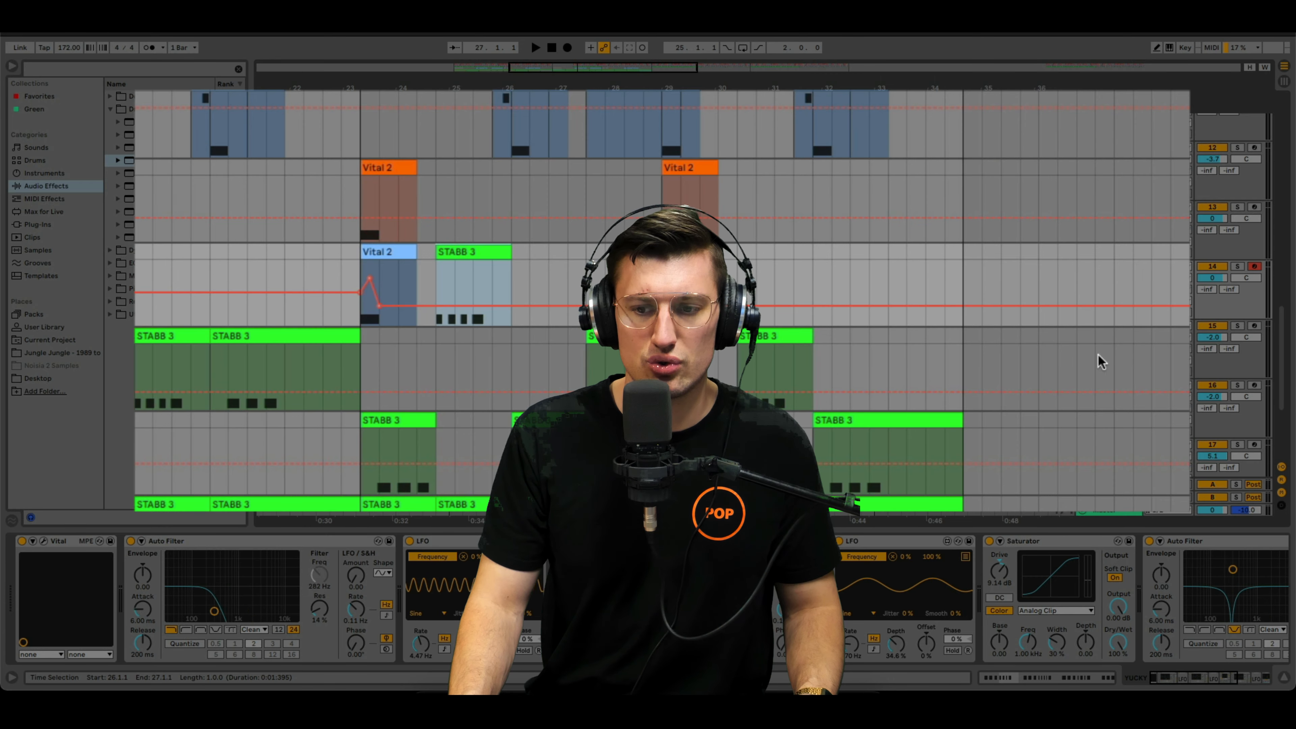
pyautogui.click(564, 371)
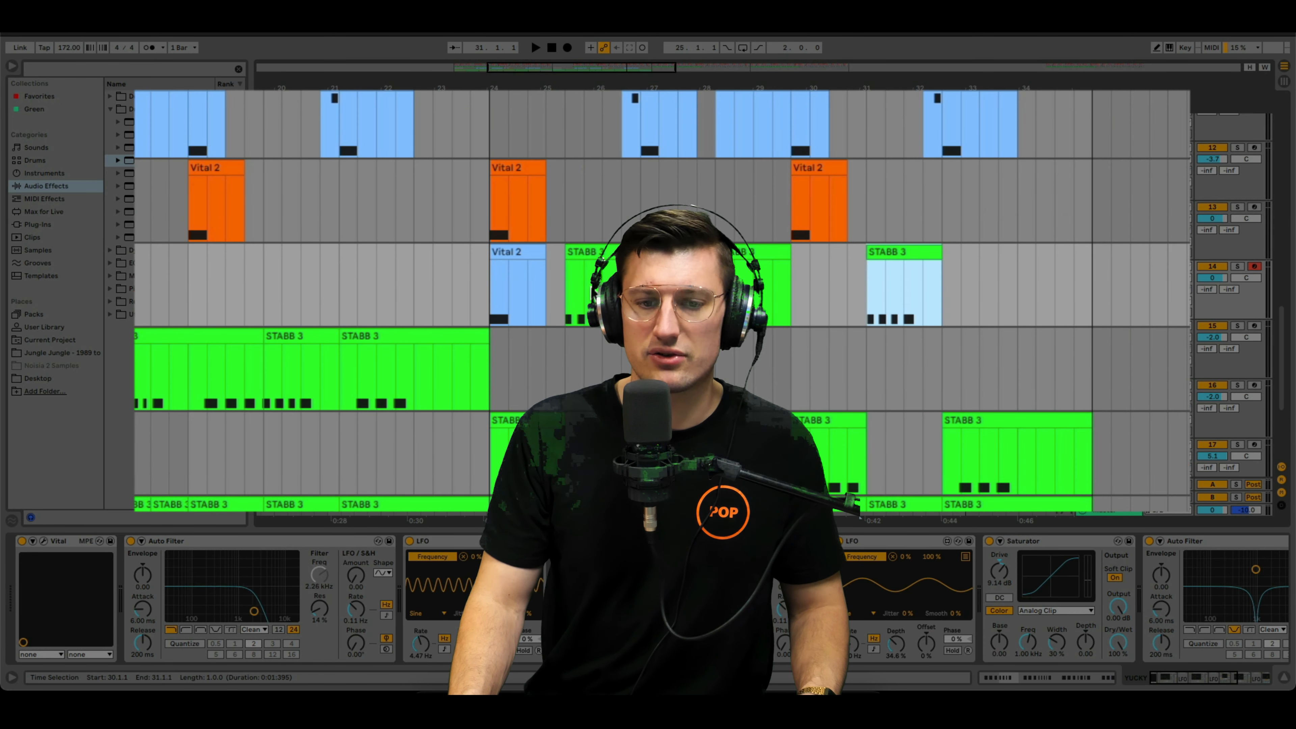
# Step: Play the new arrangement from bar 24, then listen to YUCKY soloed from bar 25 and unsolo it
pyautogui.click(405, 297)
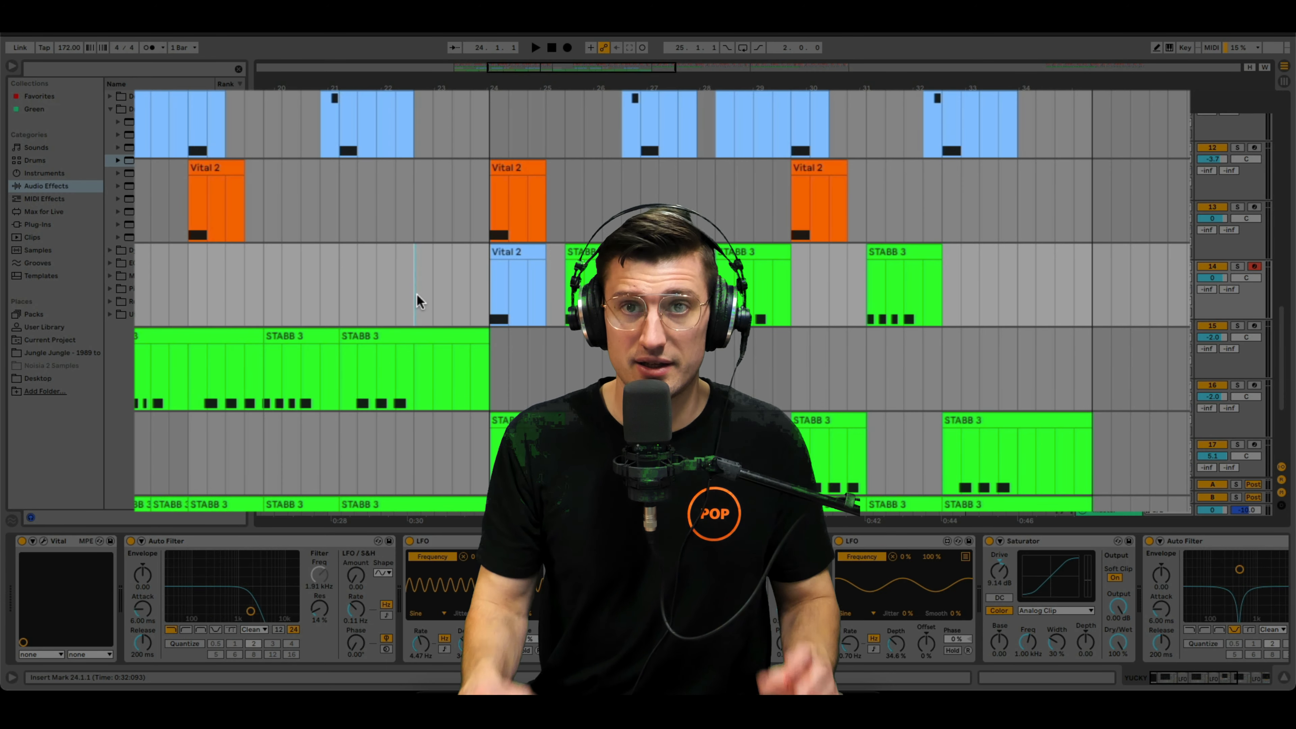
pyautogui.press('space')
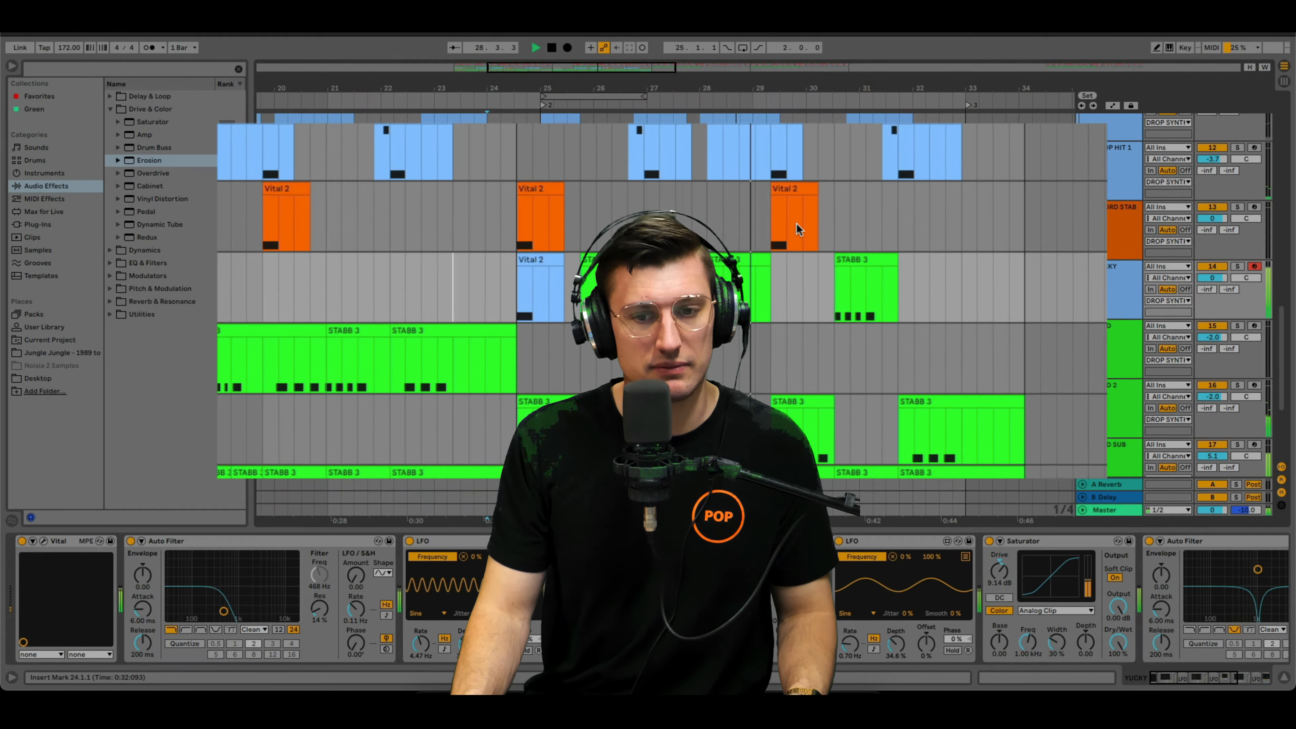
pyautogui.moveTo(775, 88); pyautogui.dragTo(706, 82)
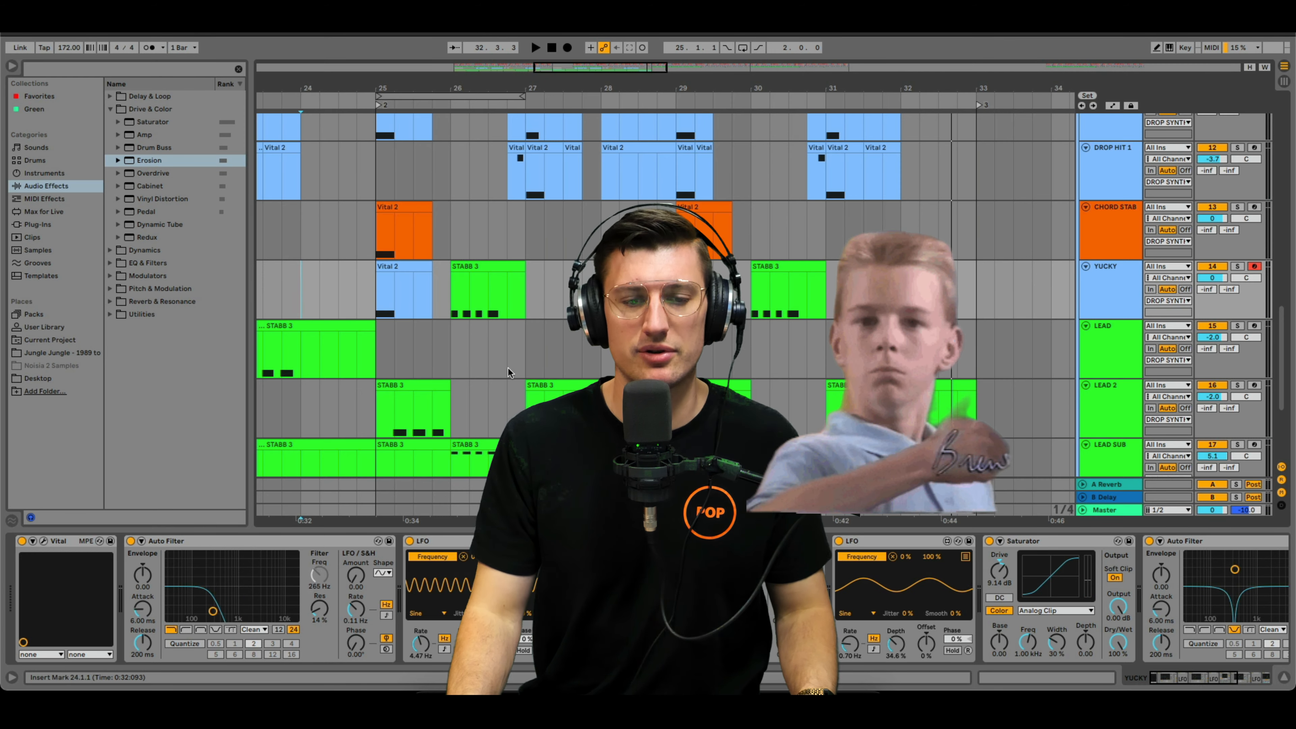
pyautogui.click(384, 304)
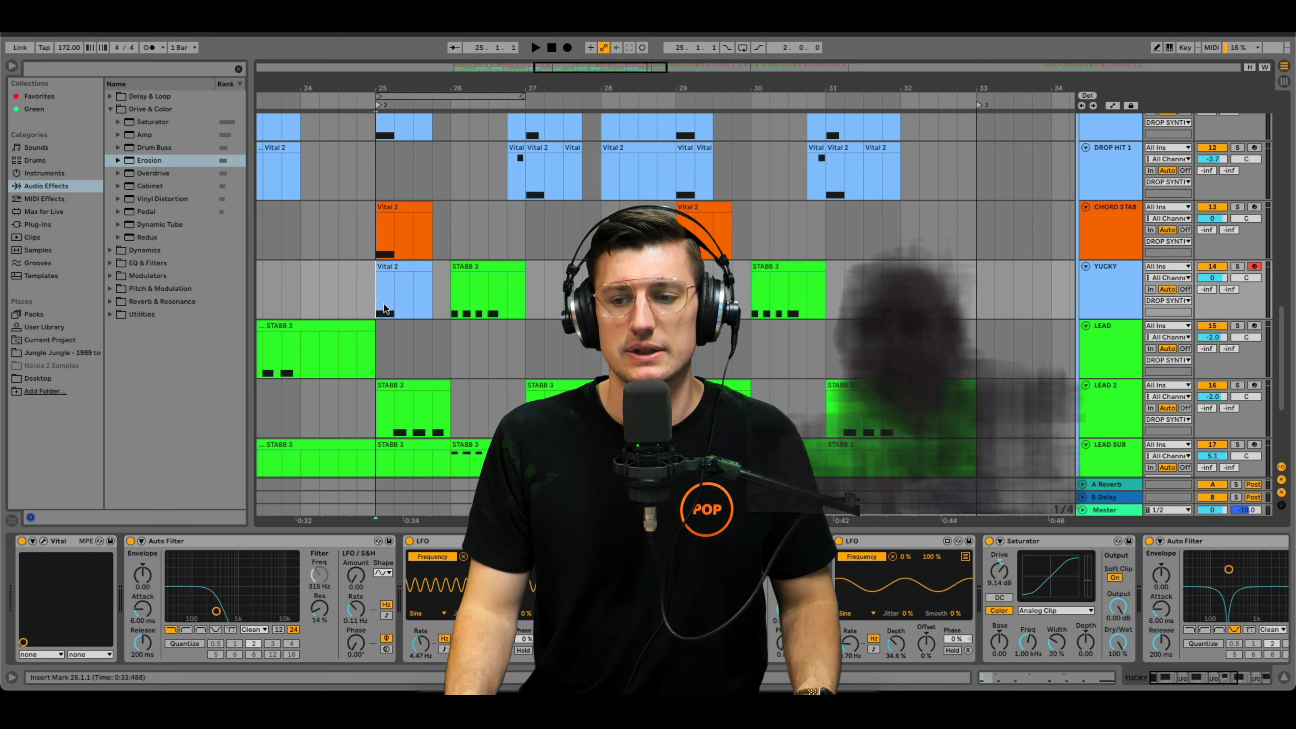
pyautogui.press('space')
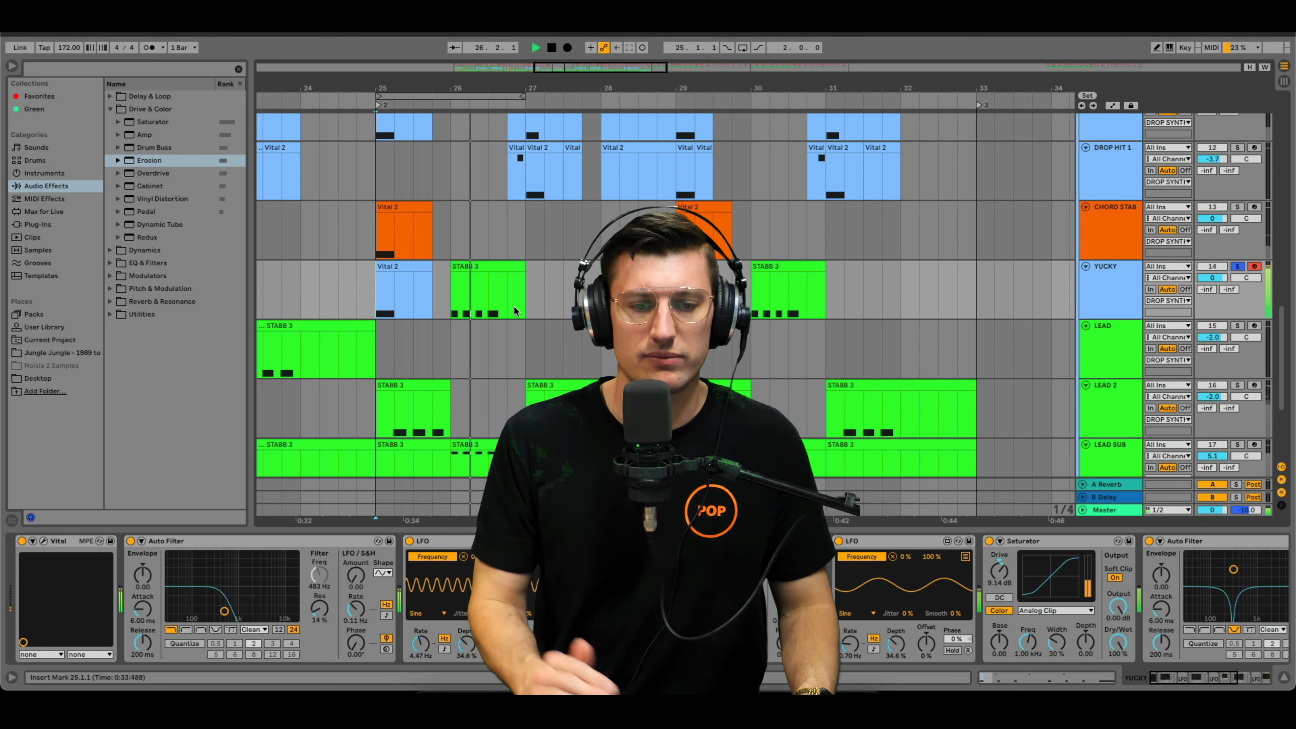
pyautogui.press('space')
pyautogui.press('s')
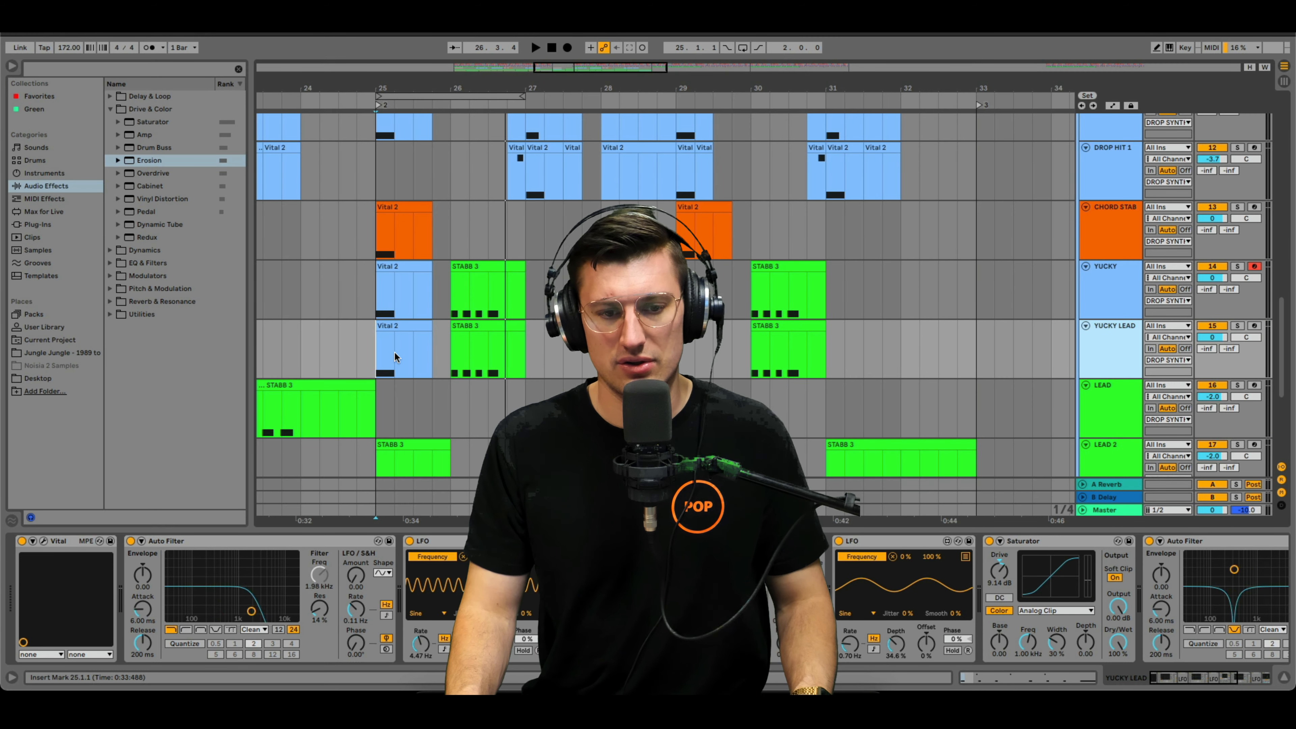
# Step: Duplicate YUCKY as YUCKY LEAD, keeping only the Vital 2 clip on YUCKY and only the STABB 3 clips on the copy
pyautogui.click(407, 326)
pyautogui.press('Delete')
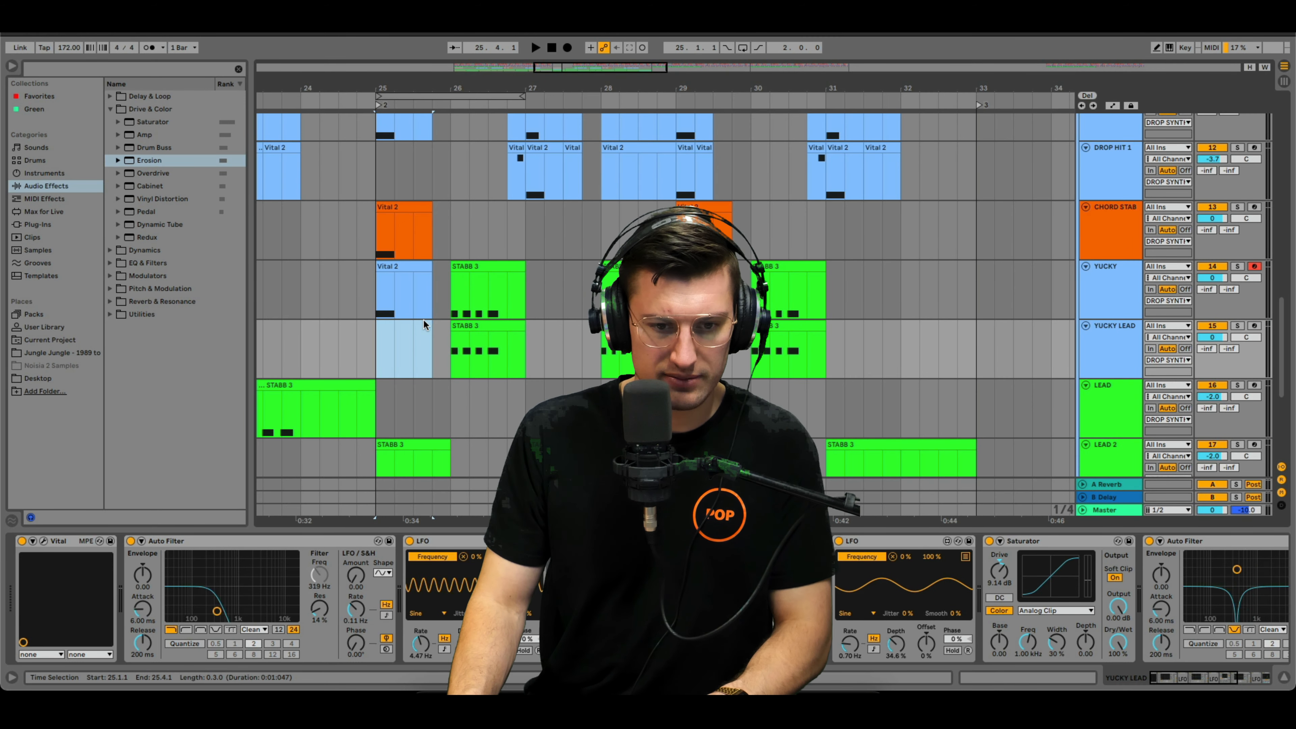
pyautogui.moveTo(873, 293); pyautogui.dragTo(883, 296)
pyautogui.press('Delete')
pyautogui.click(1111, 350)
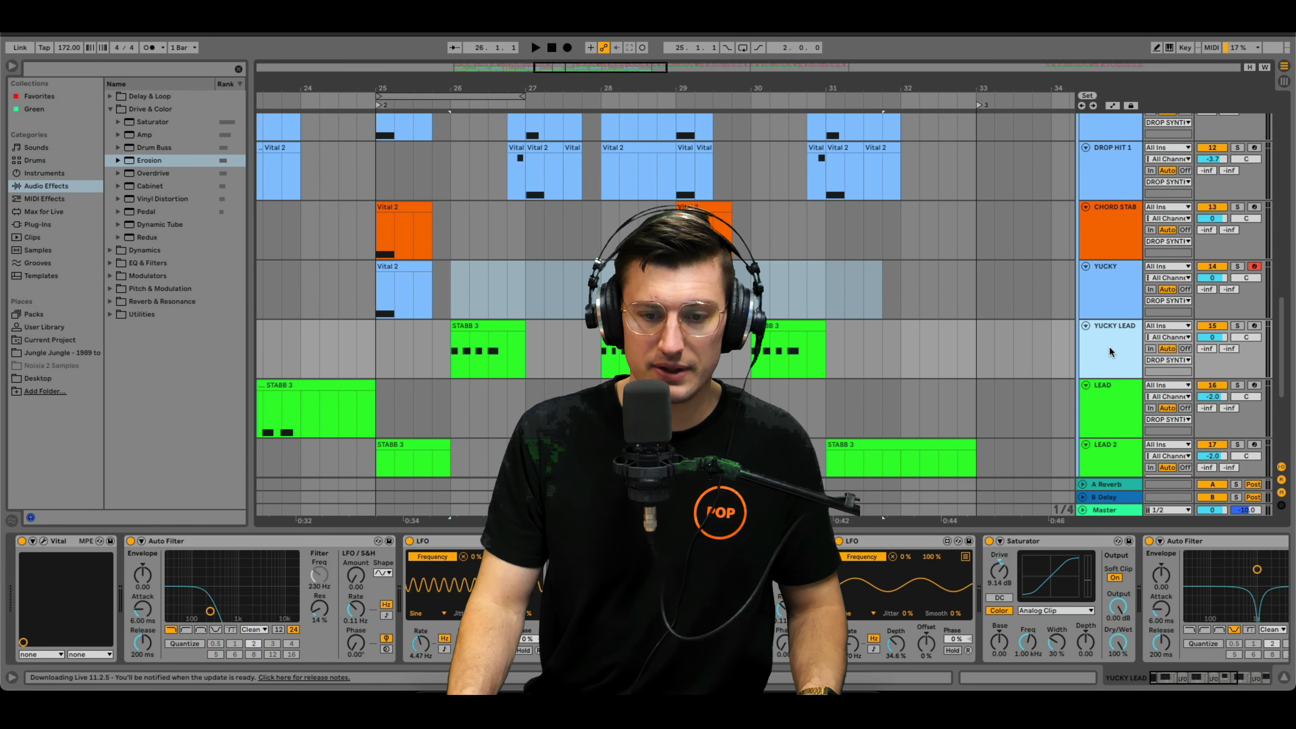
# Step: With YUCKY LEAD soloed and playing from bar 26, set its first LFO to Triangle synced at 1/2 and its second LFO's rate to 0.84 Hz
pyautogui.click(453, 352)
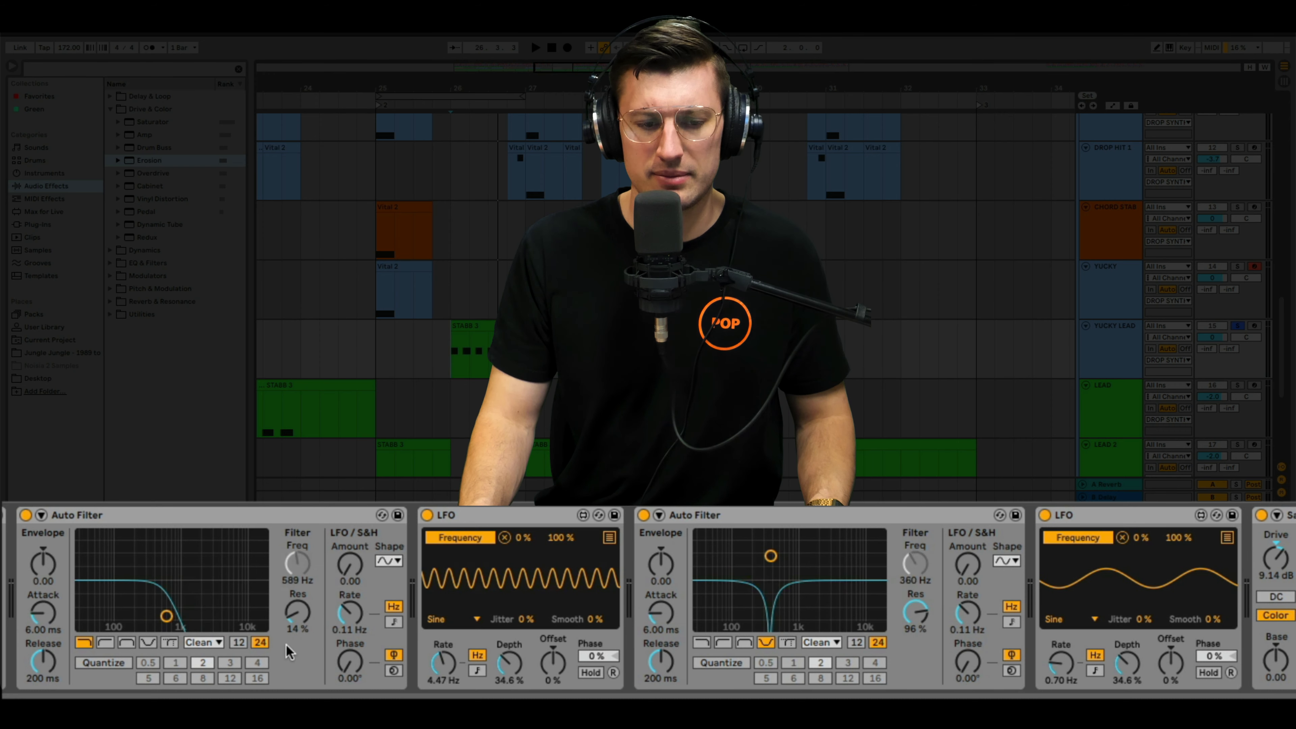
pyautogui.click(448, 620)
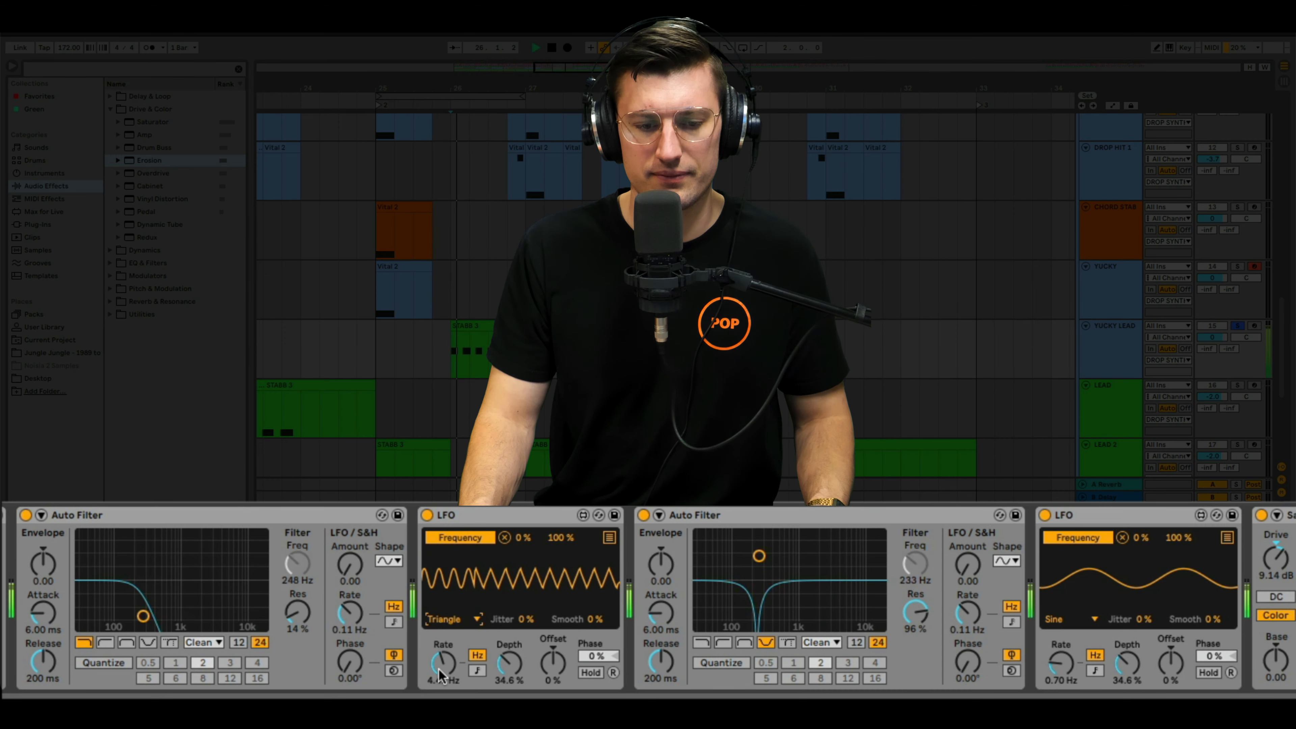
pyautogui.moveTo(438, 669); pyautogui.dragTo(438, 643)
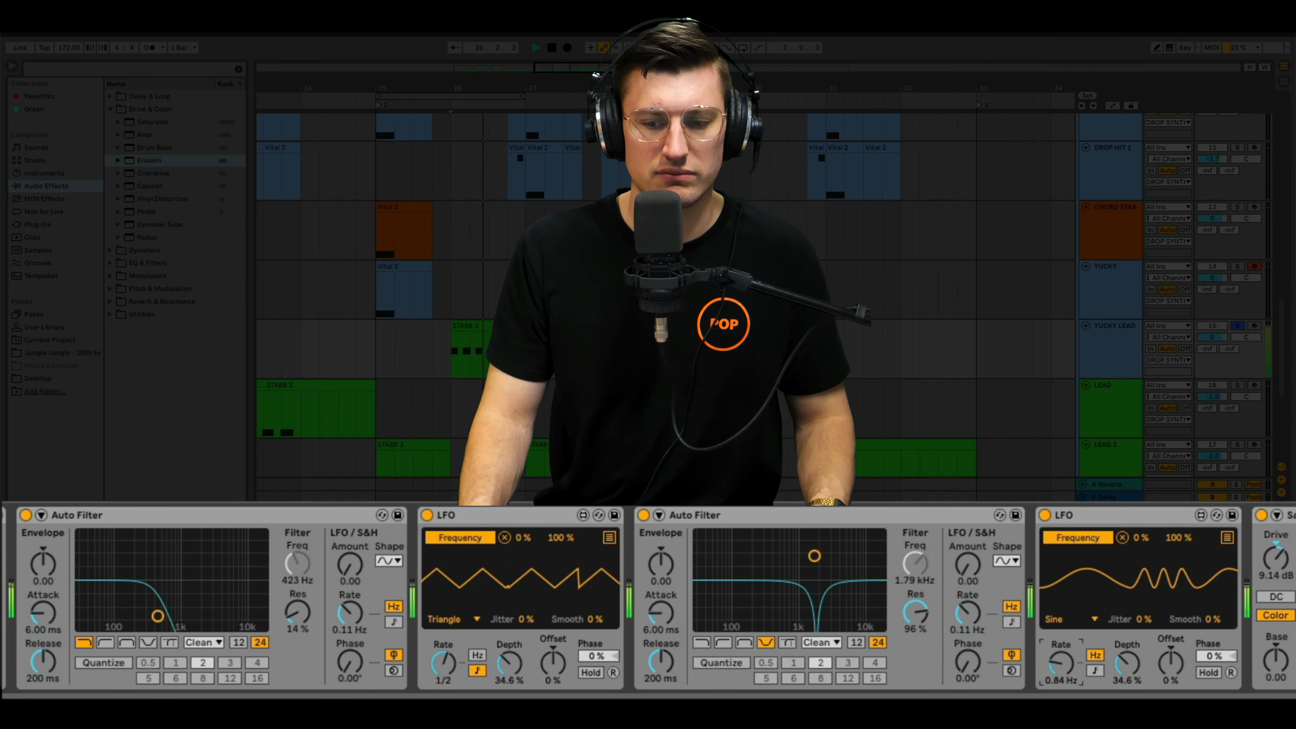
pyautogui.hscroll(5, 1179, 607)
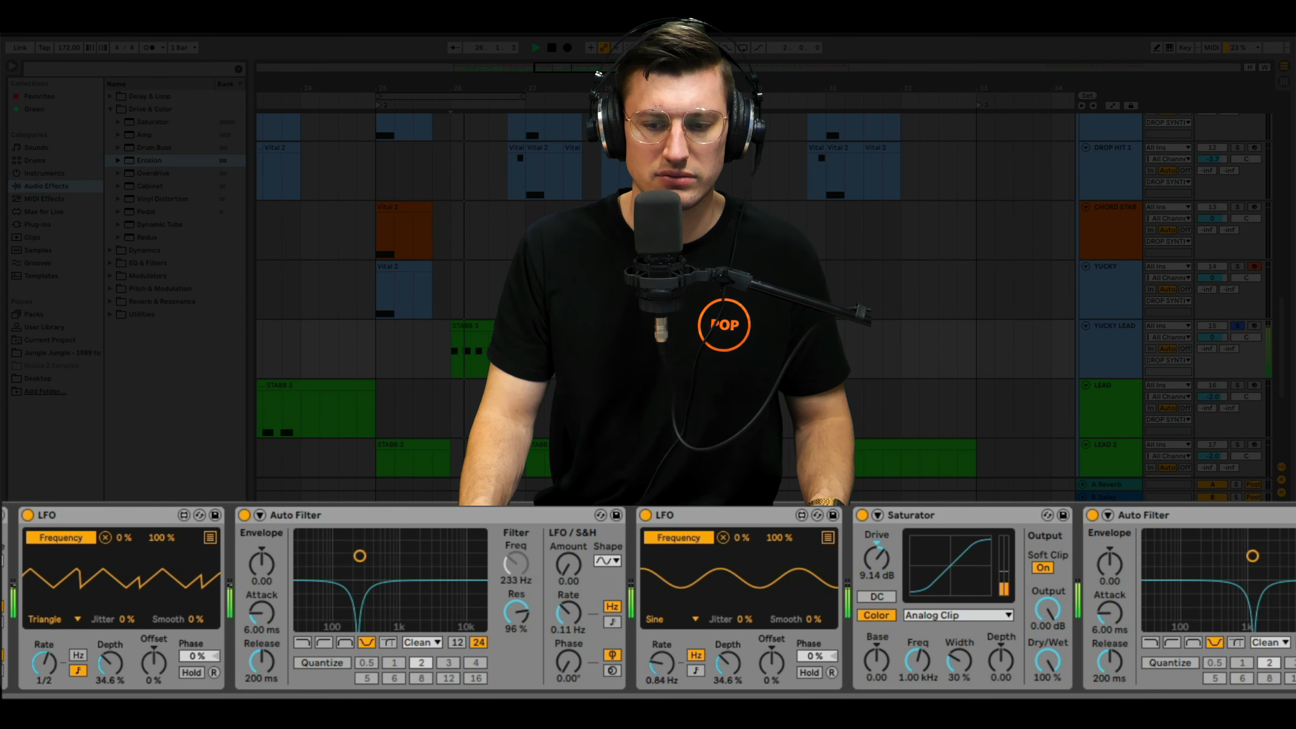
# Step: Set YUCKY LEAD's first LFO to rate 3/16 and depth 64.6%, set the Saturator drive to 12 dB, and unsolo the track
pyautogui.hscroll(3, 648, 597)
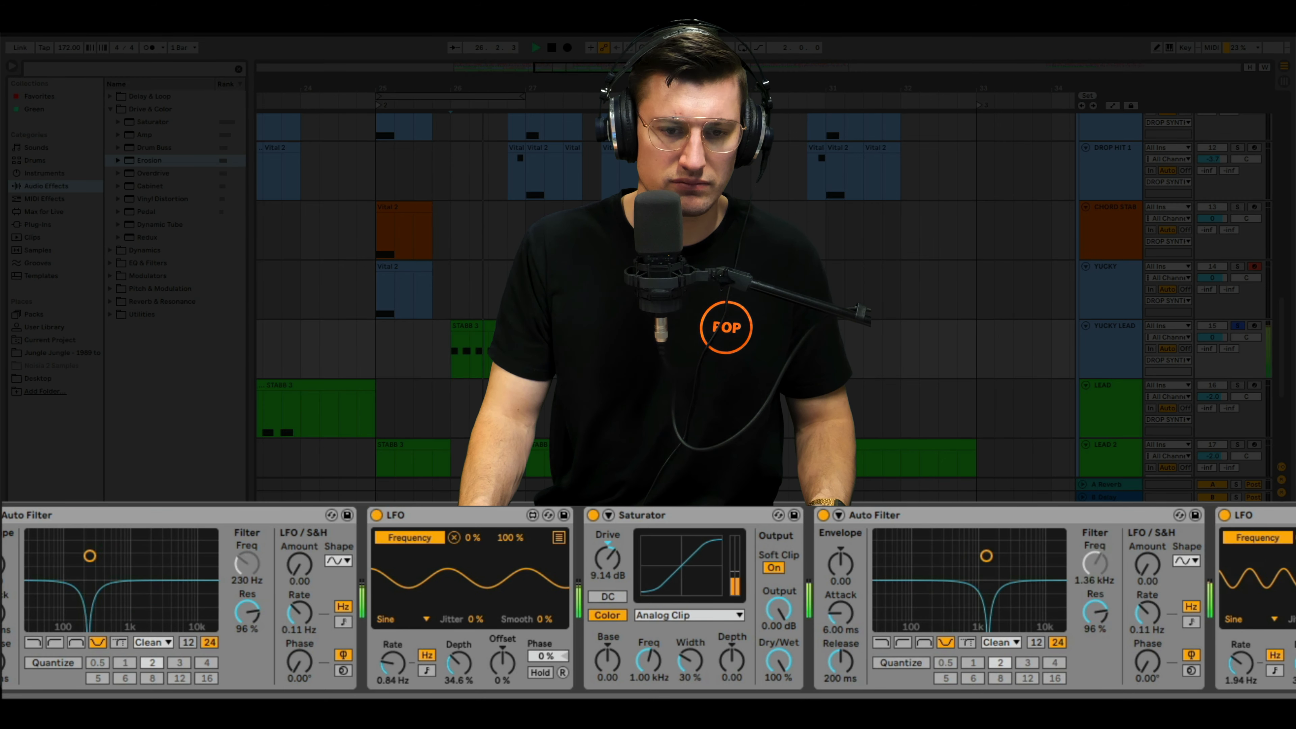
pyautogui.hscroll(-7, 542, 597)
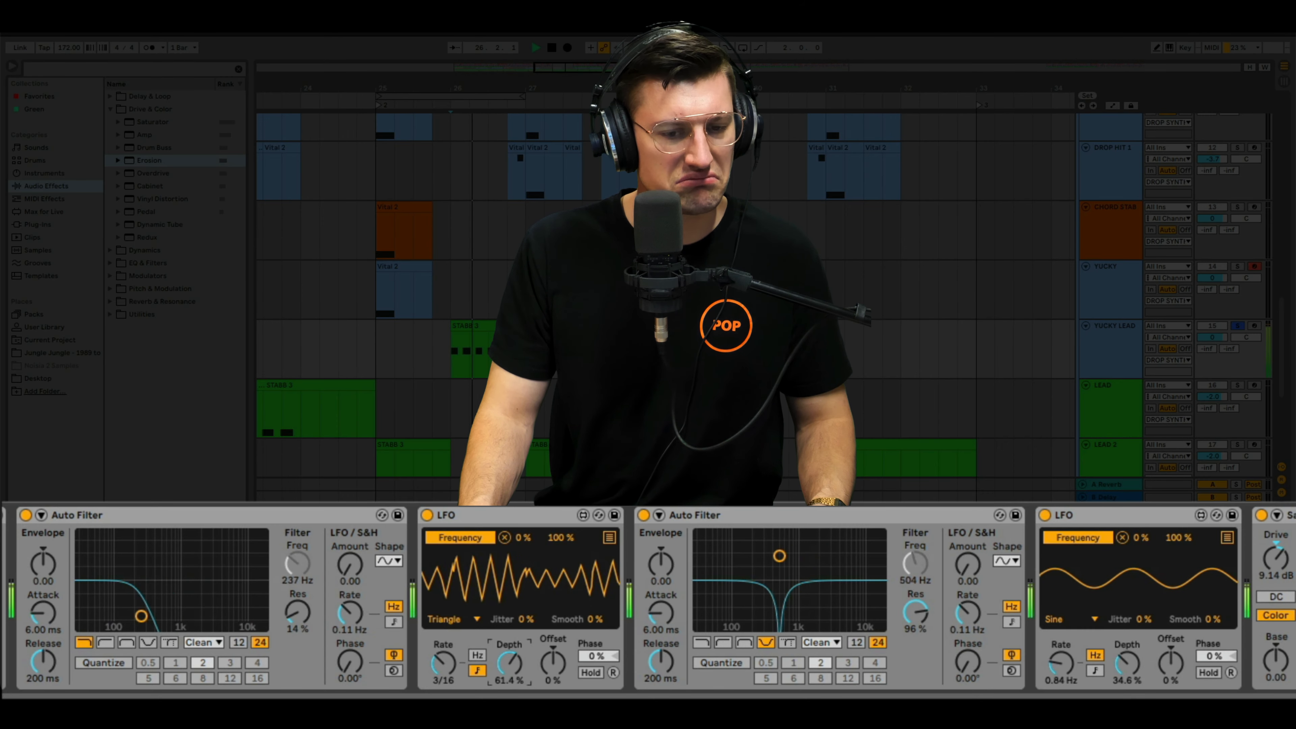
pyautogui.hscroll(5, 1136, 635)
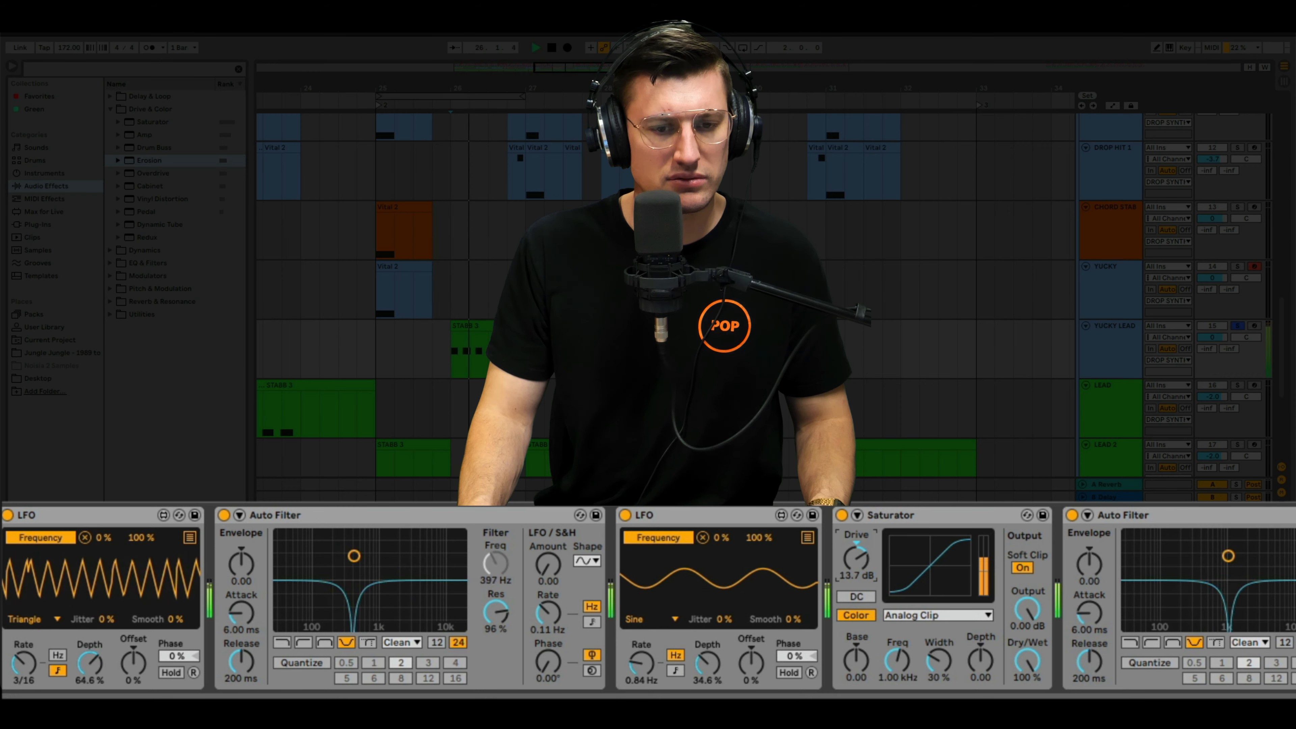
pyautogui.click(1234, 327)
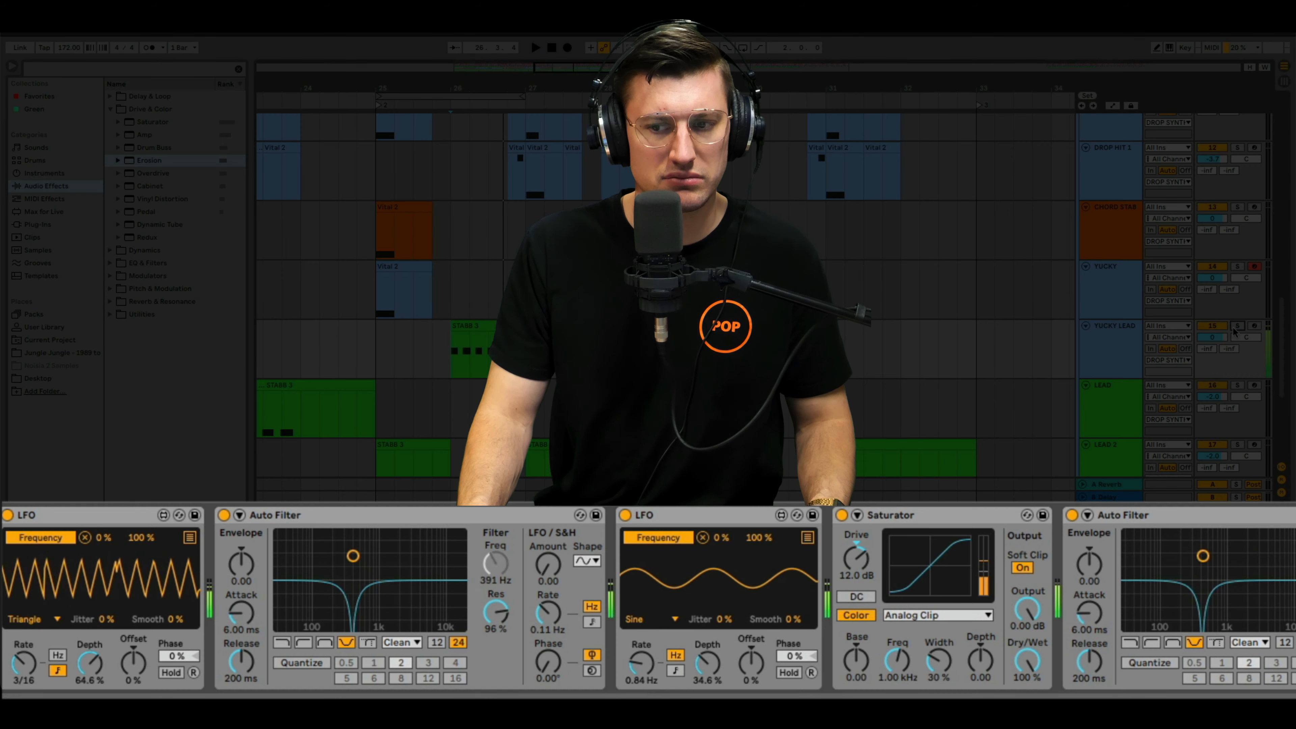
# Step: Play the full mix from within bar 24 through the second phrase to hear the modified YUCKY LEAD
pyautogui.click(338, 340)
pyautogui.press('space')
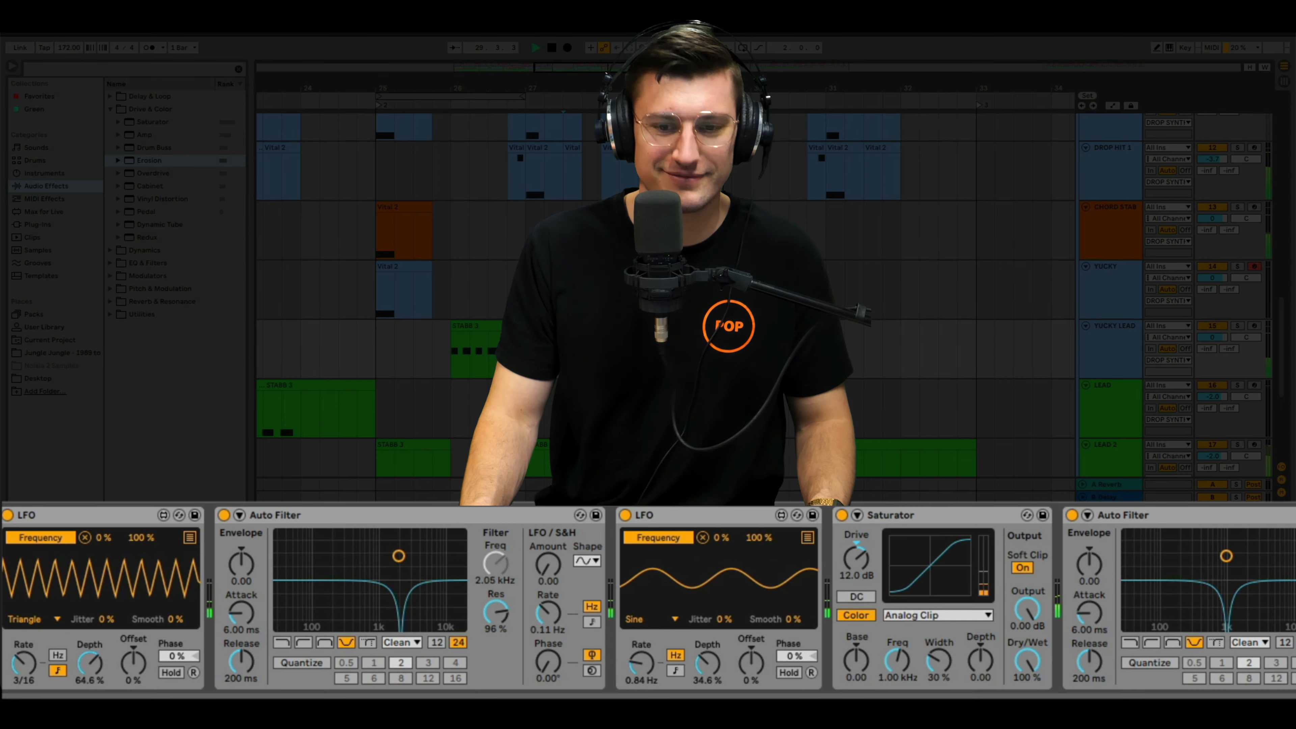
pyautogui.scroll(-3, 449, 307)
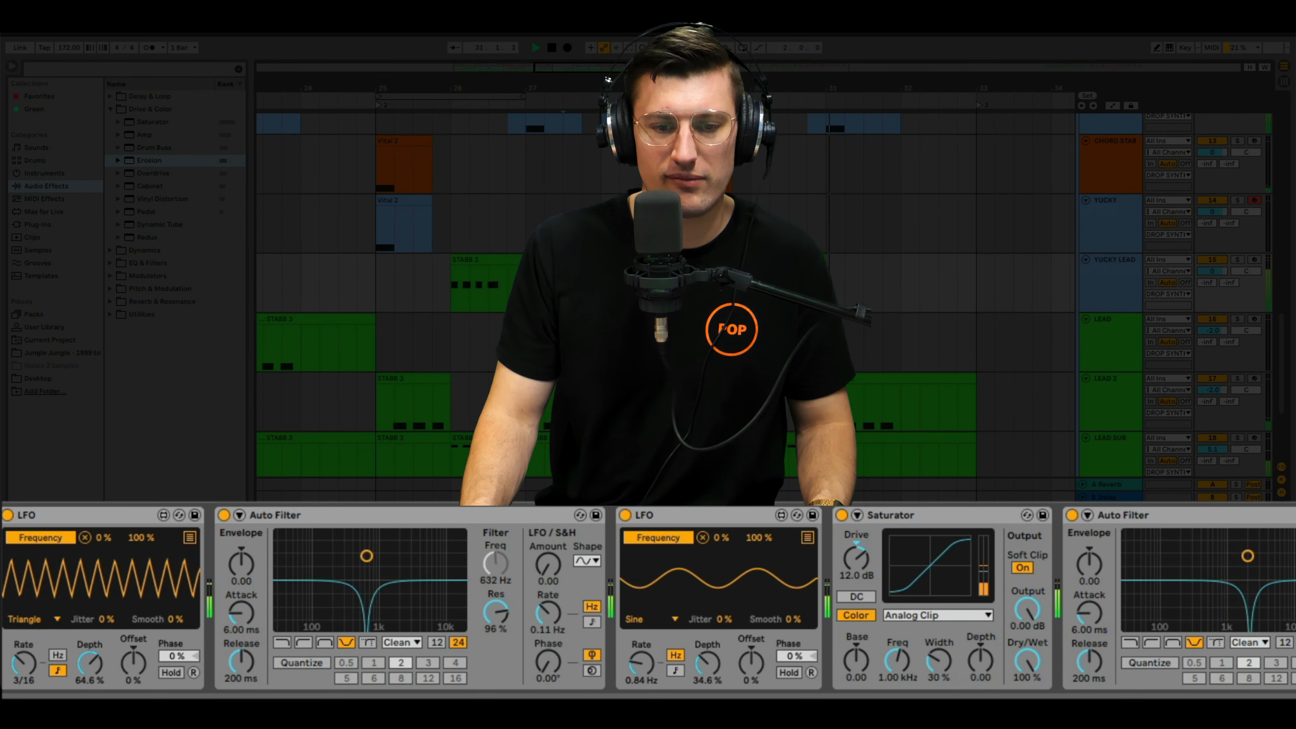
pyautogui.scroll(-2, 451, 280)
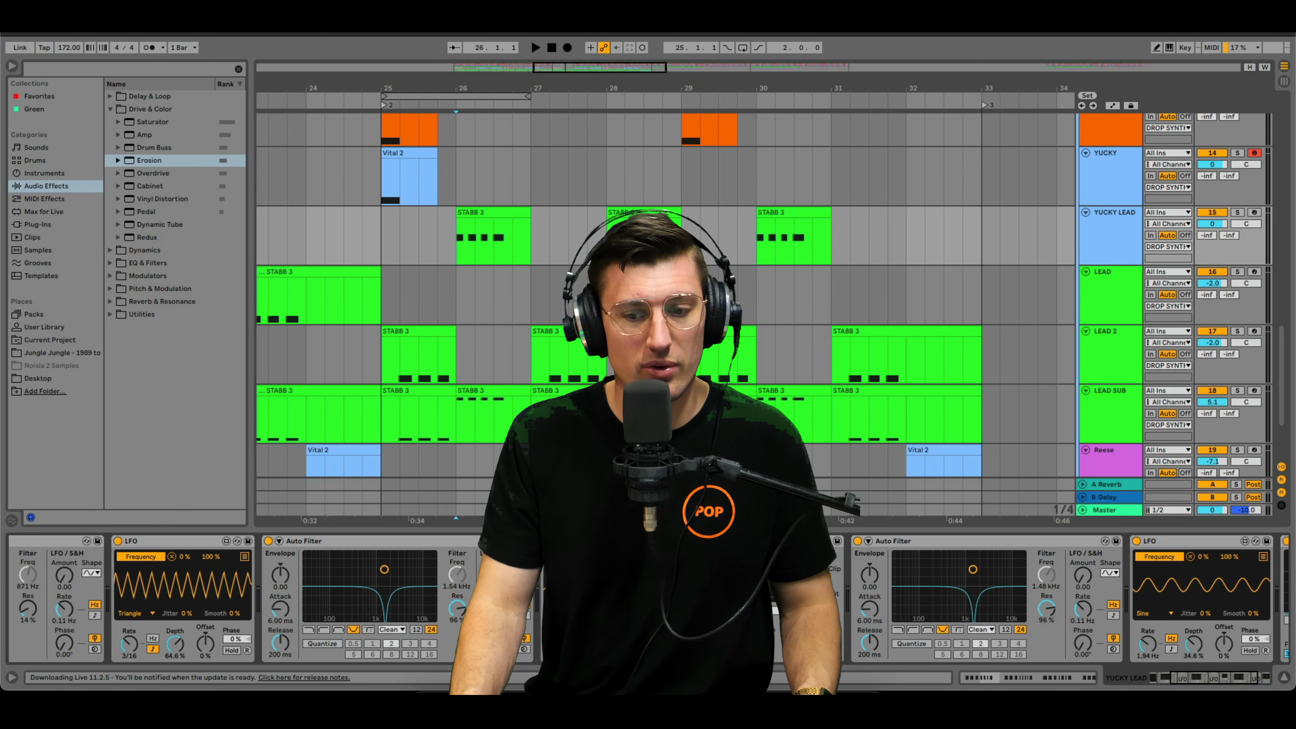
# Step: Add an EQ Eight with default settings after the Erosion on the YUCKY LEAD track
pyautogui.hscroll(4, 653, 602)
pyautogui.hscroll(4, 561, 388)
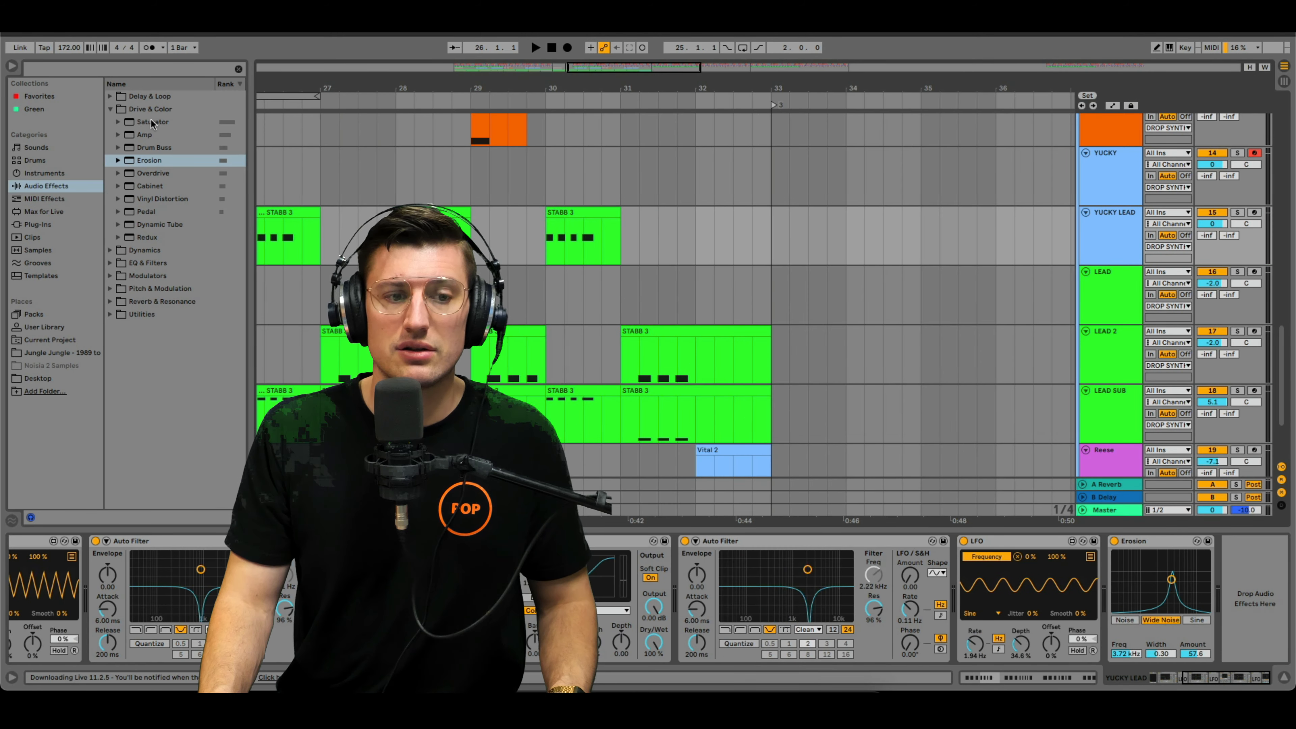
pyautogui.click(111, 109)
pyautogui.click(160, 136)
pyautogui.doubleClick(154, 148)
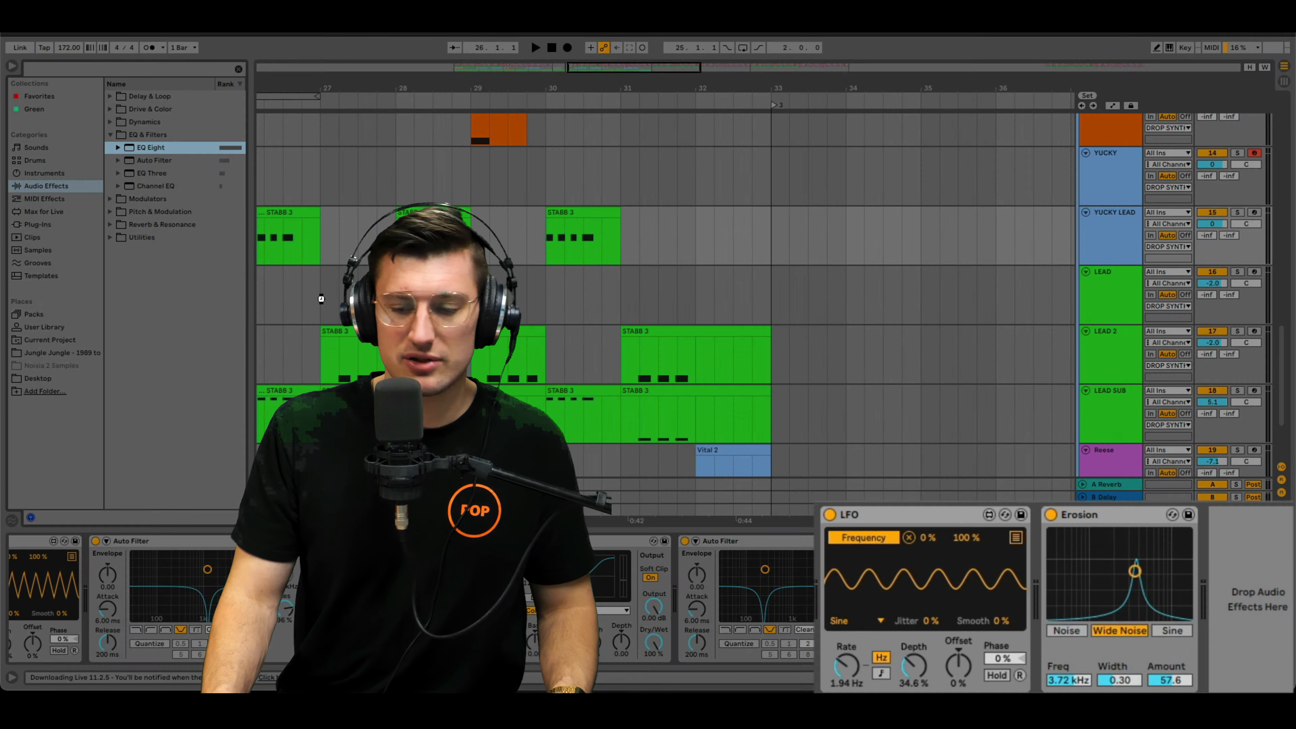
# Step: Set band 1 of YUCKY LEAD's EQ Eight to a x4 low cut at 70.6 Hz while checking the spectrum during playback
pyautogui.press('space')
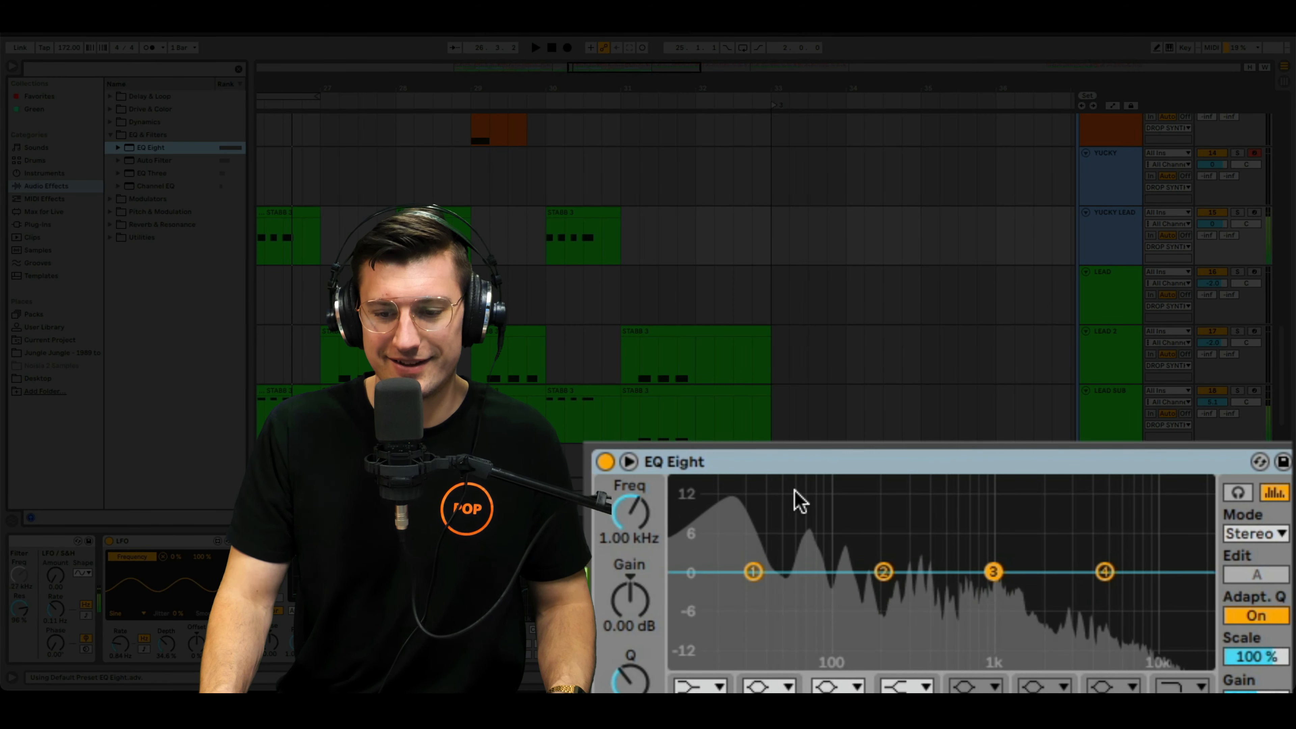
pyautogui.click(714, 679)
pyautogui.click(702, 513)
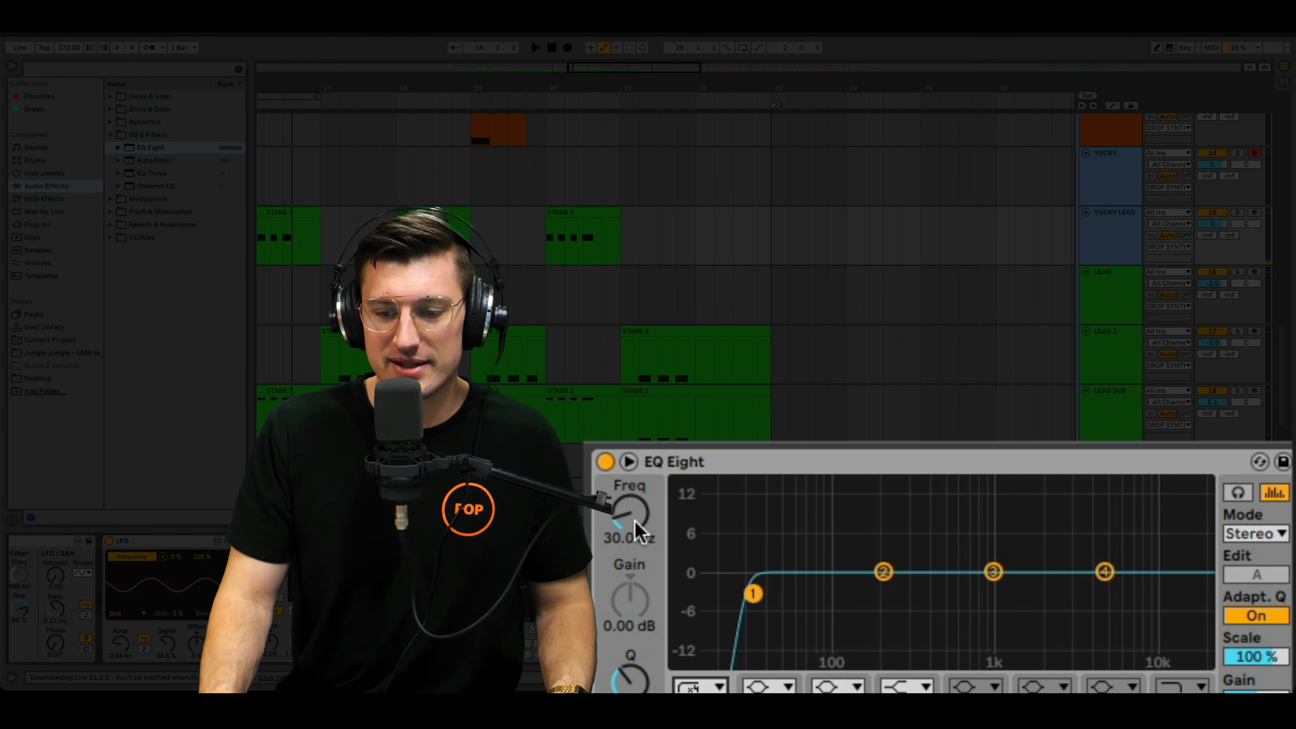
pyautogui.moveTo(752, 593); pyautogui.dragTo(812, 593)
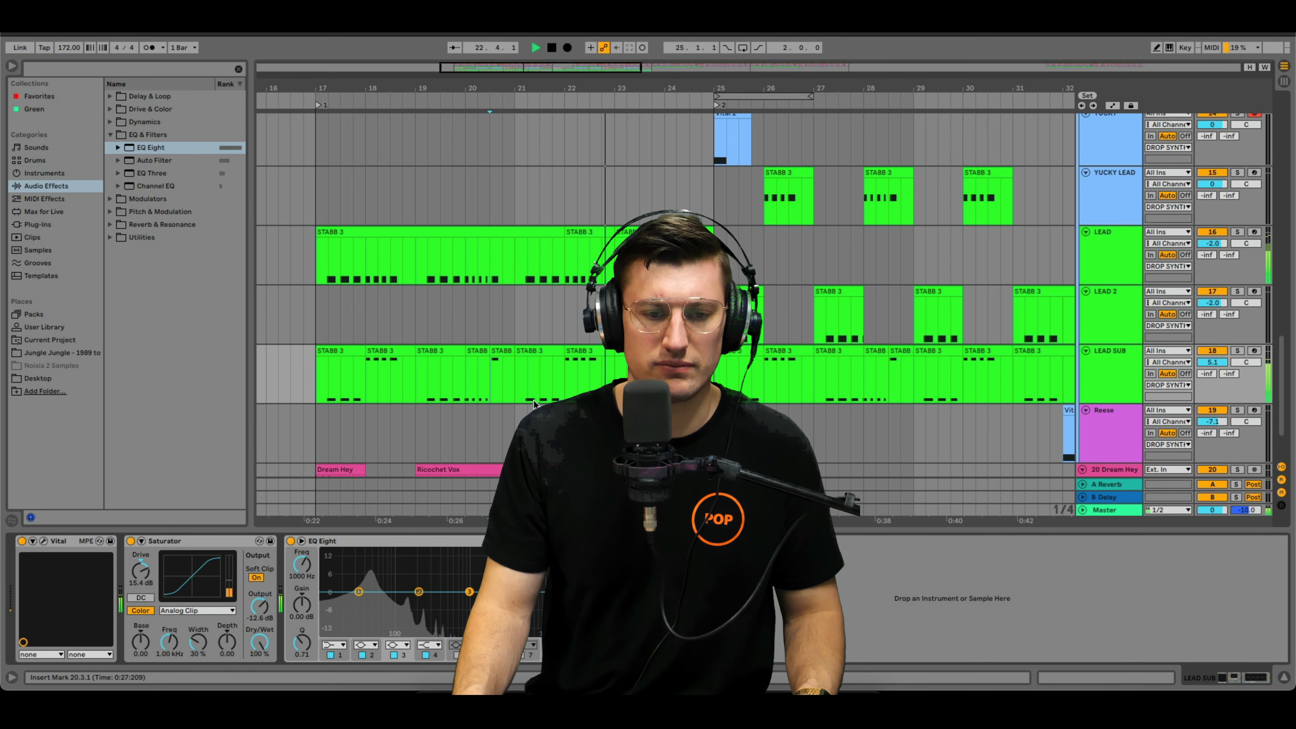
# Step: Automate YUCKY LEAD's first LFO rate to 1/6 across the STABB 3 clip at bar 28 and play it back from bar 24
pyautogui.hscroll(3, 590, 349)
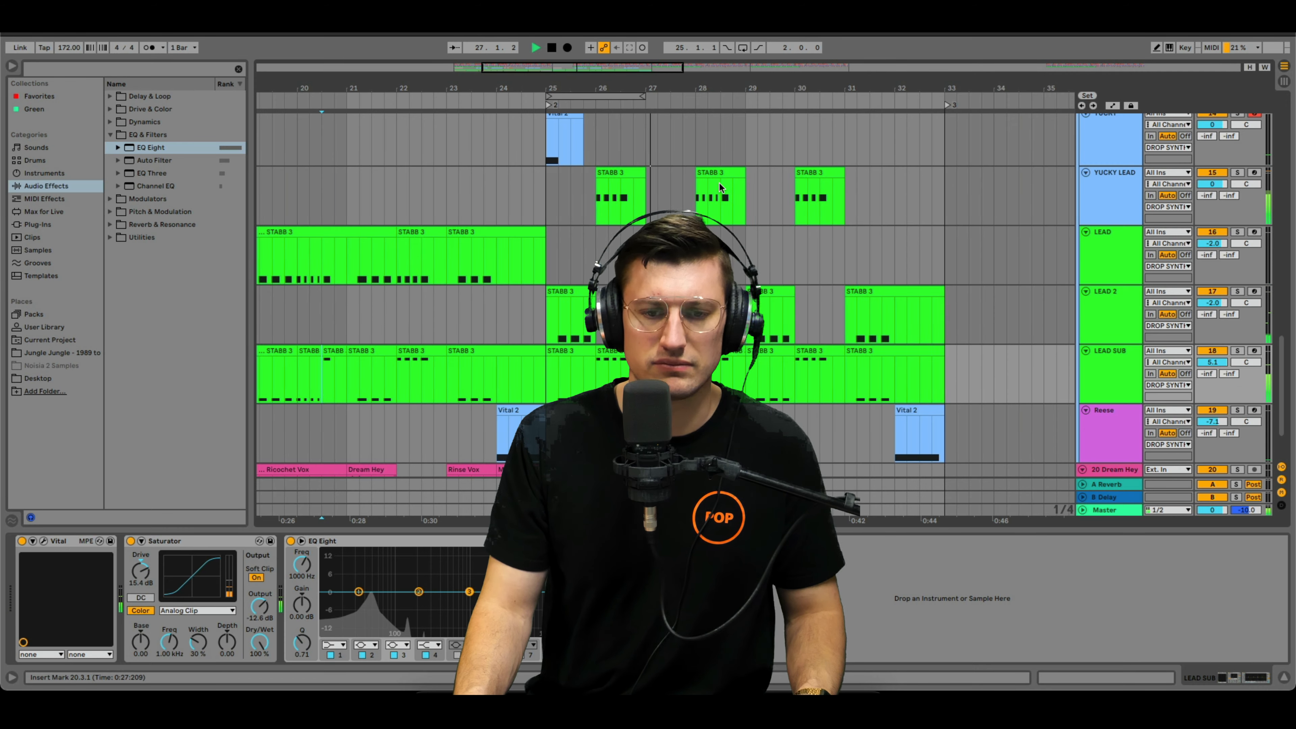
pyautogui.scroll(4, 505, 238)
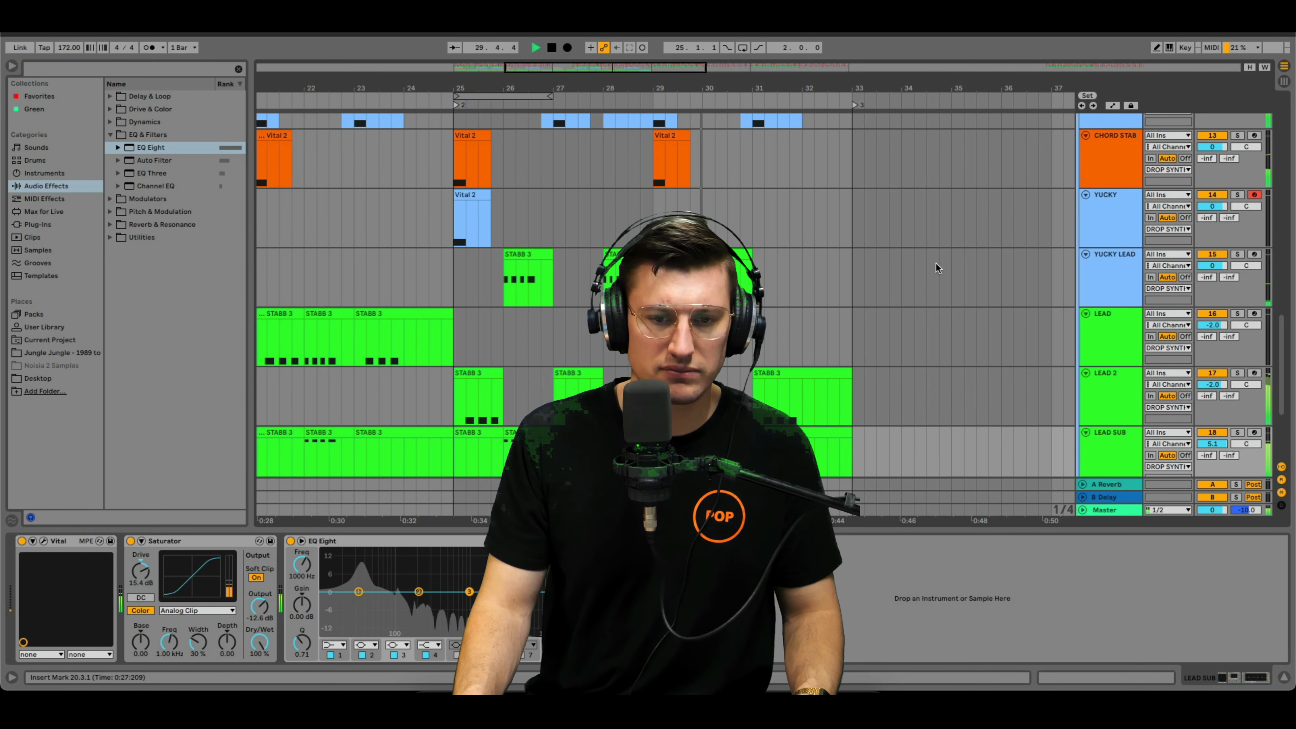
pyautogui.click(1115, 277)
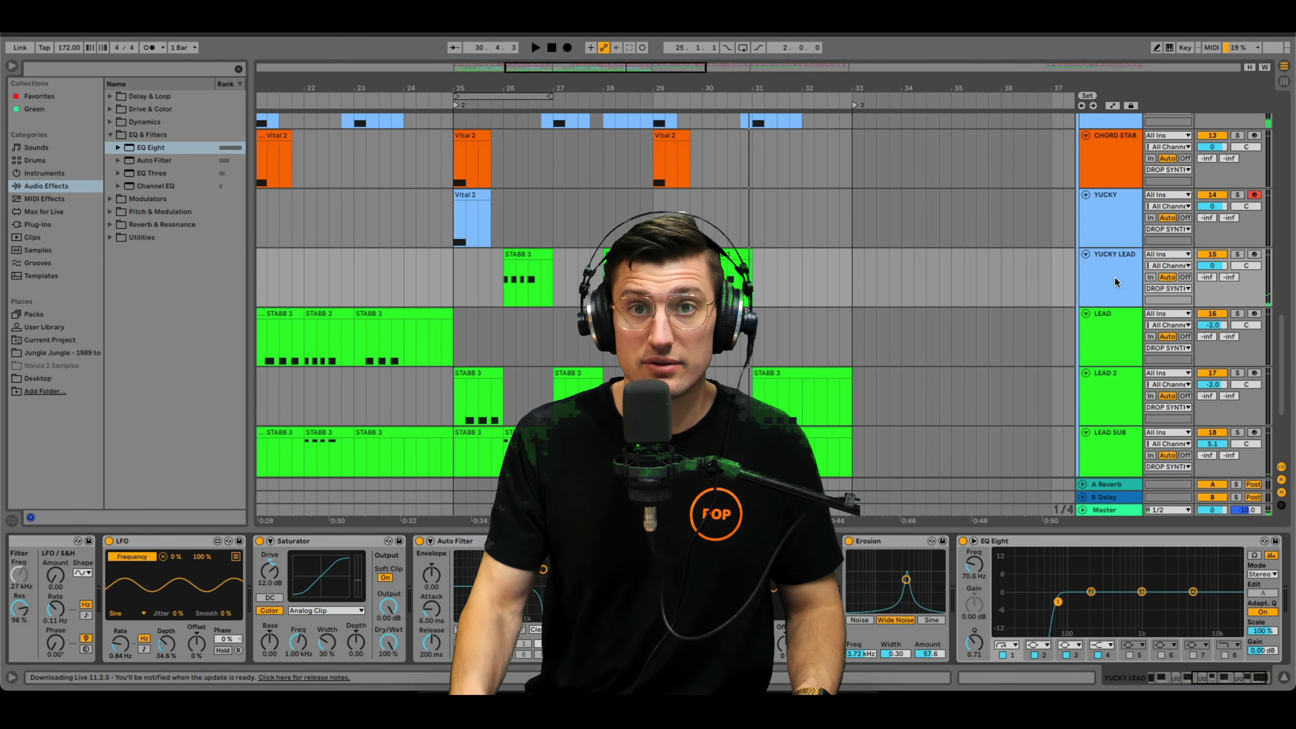
pyautogui.hscroll(-3, 648, 602)
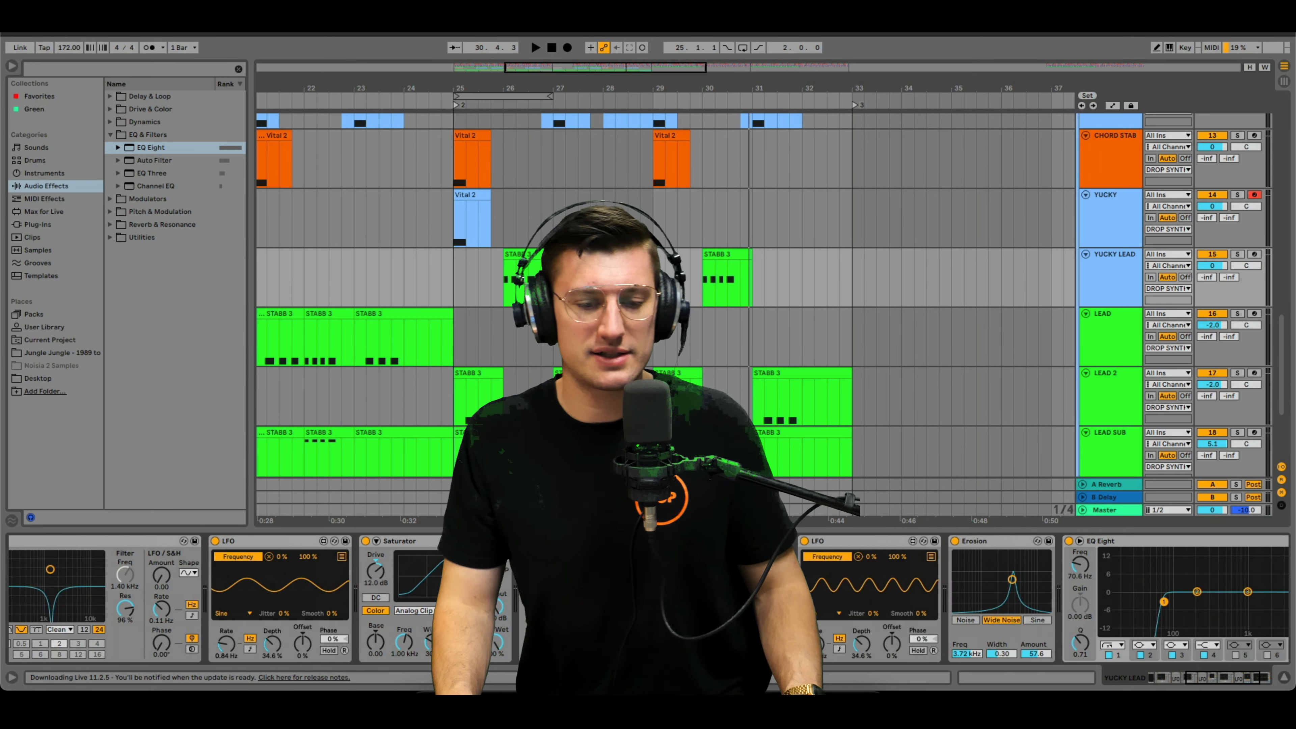
pyautogui.hscroll(-4, 648, 602)
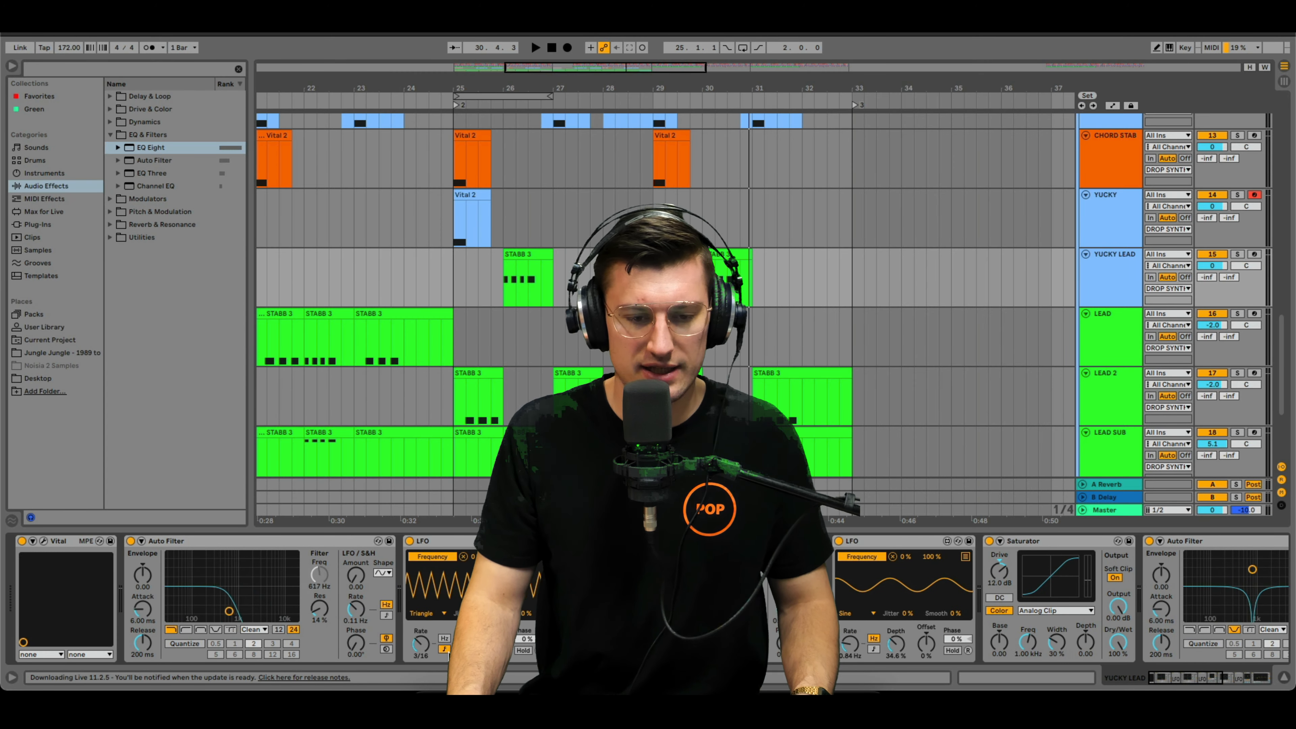
pyautogui.press('a')
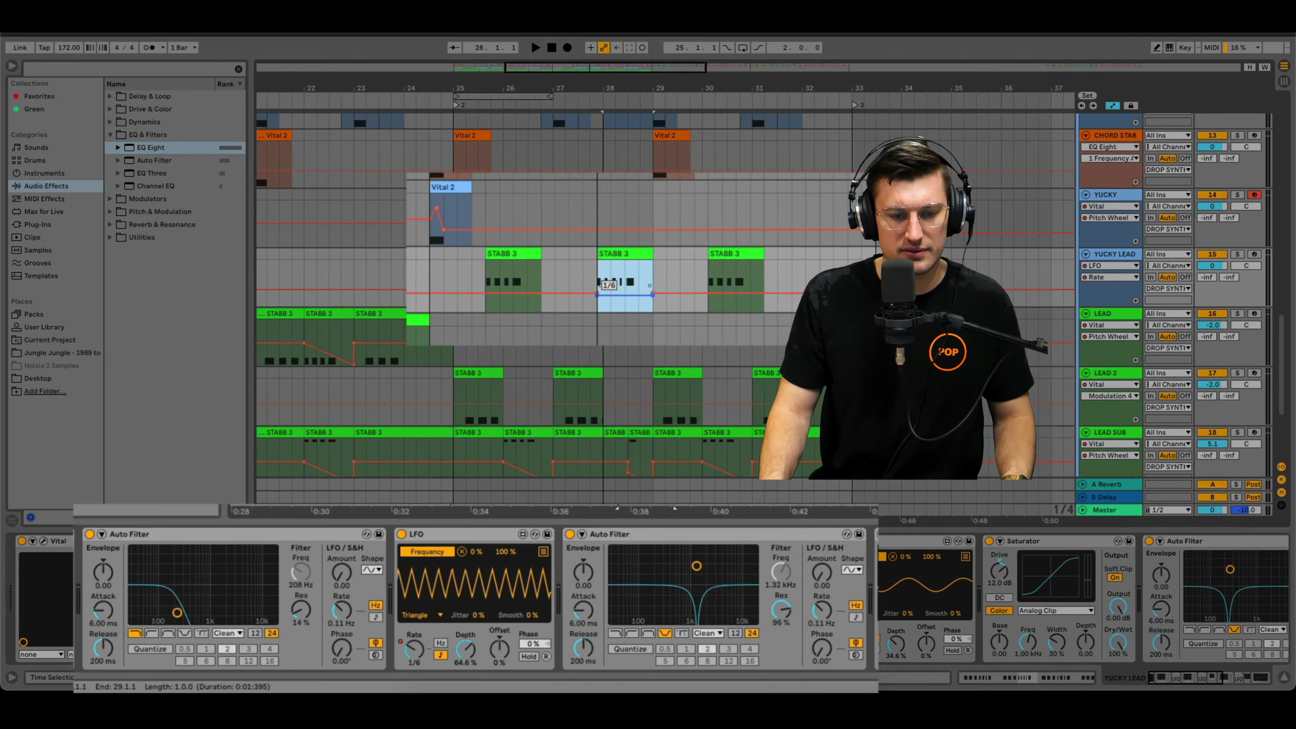
pyautogui.press('space')
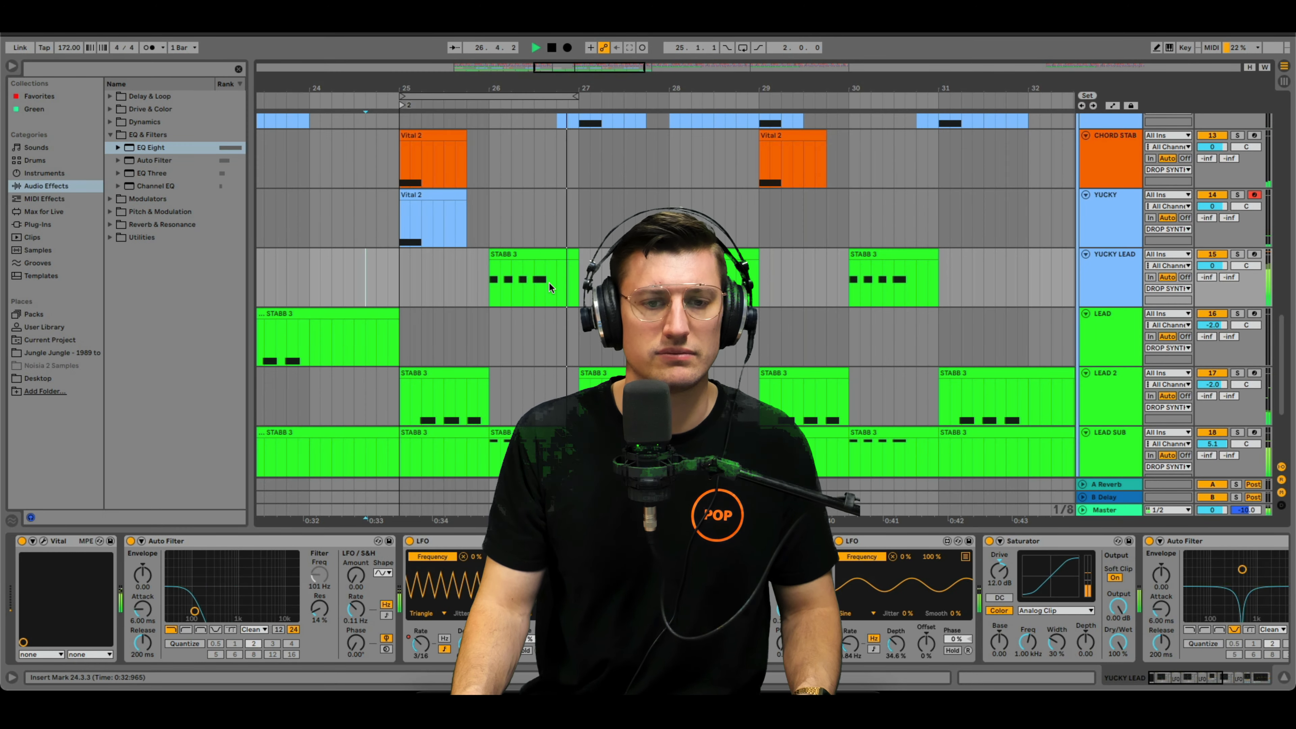
# Step: Duplicate the first phrase's vocal clips on the Dream Hey track to bar 25 and start playback from there
pyautogui.scroll(3, 549, 281)
pyautogui.click(490, 219)
pyautogui.press('space')
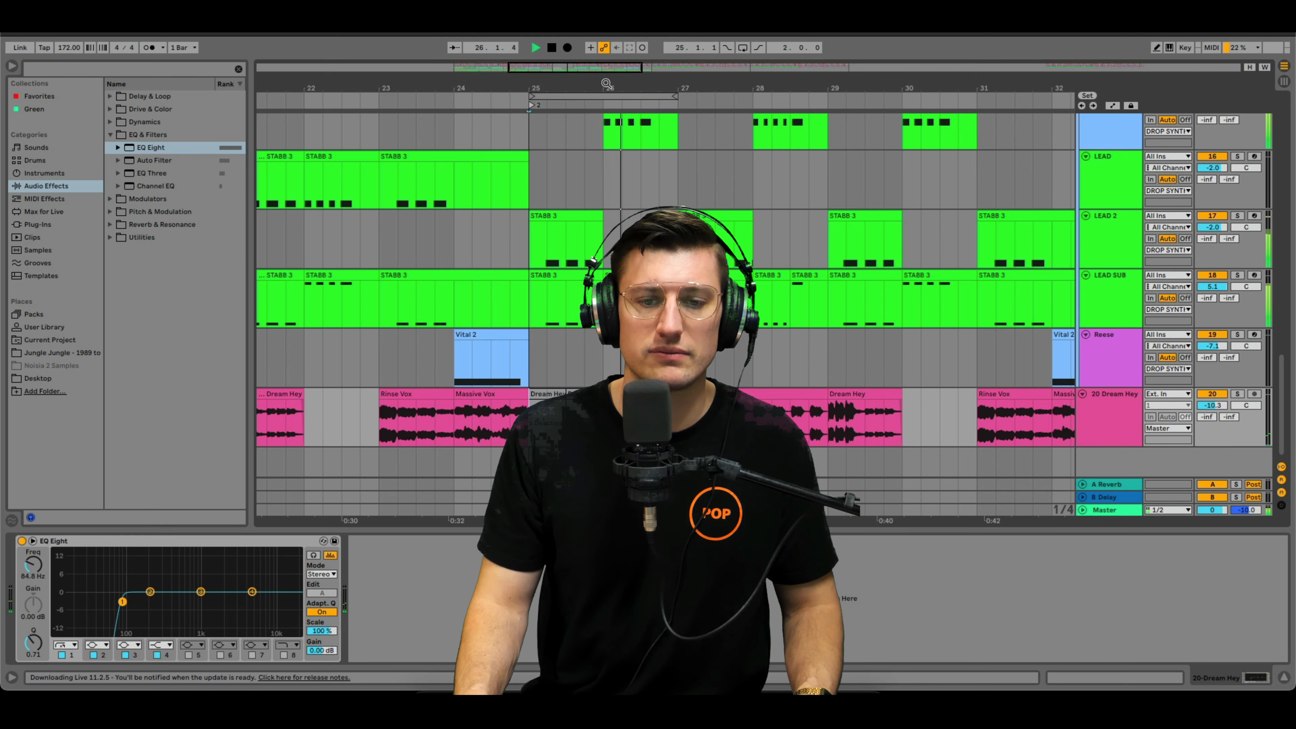
# Step: Listen to the second phrase through to bar 33, save the set, and stop playback
pyautogui.moveTo(644, 88); pyautogui.dragTo(724, 80)
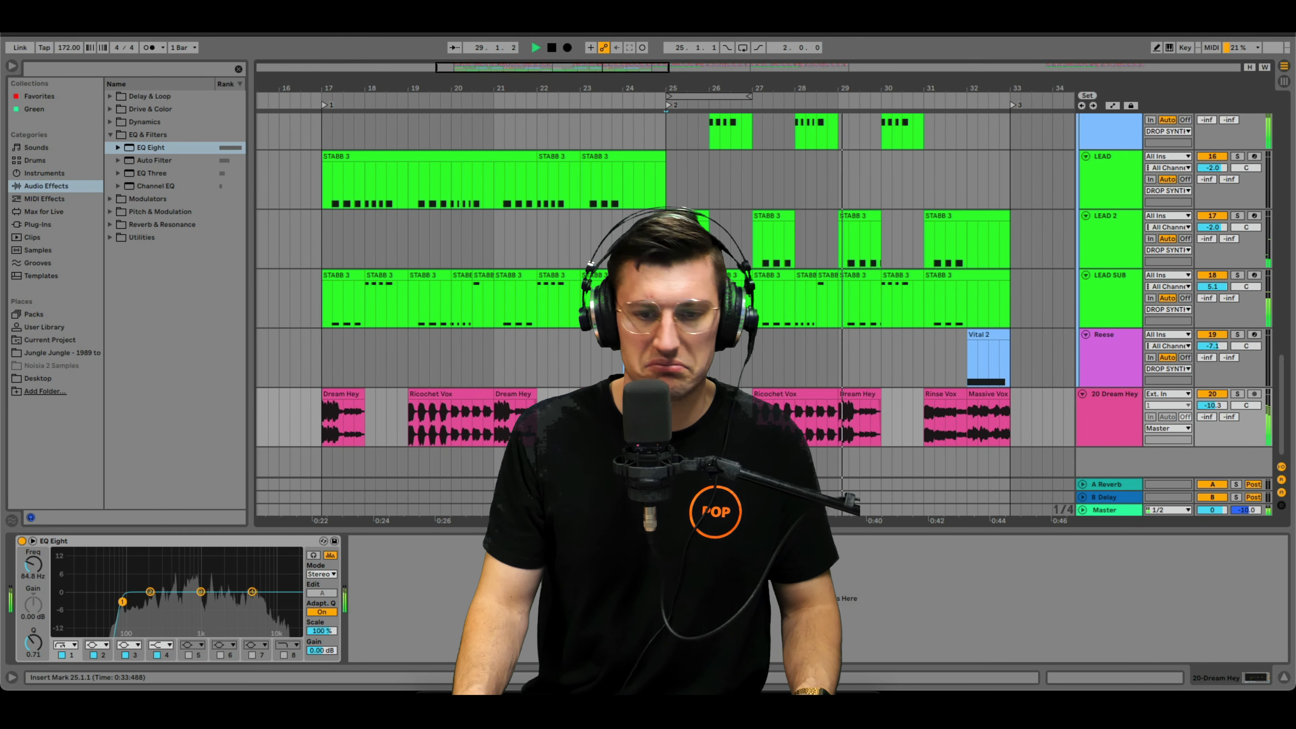
pyautogui.click(668, 243)
pyautogui.hscroll(2, 672, 176)
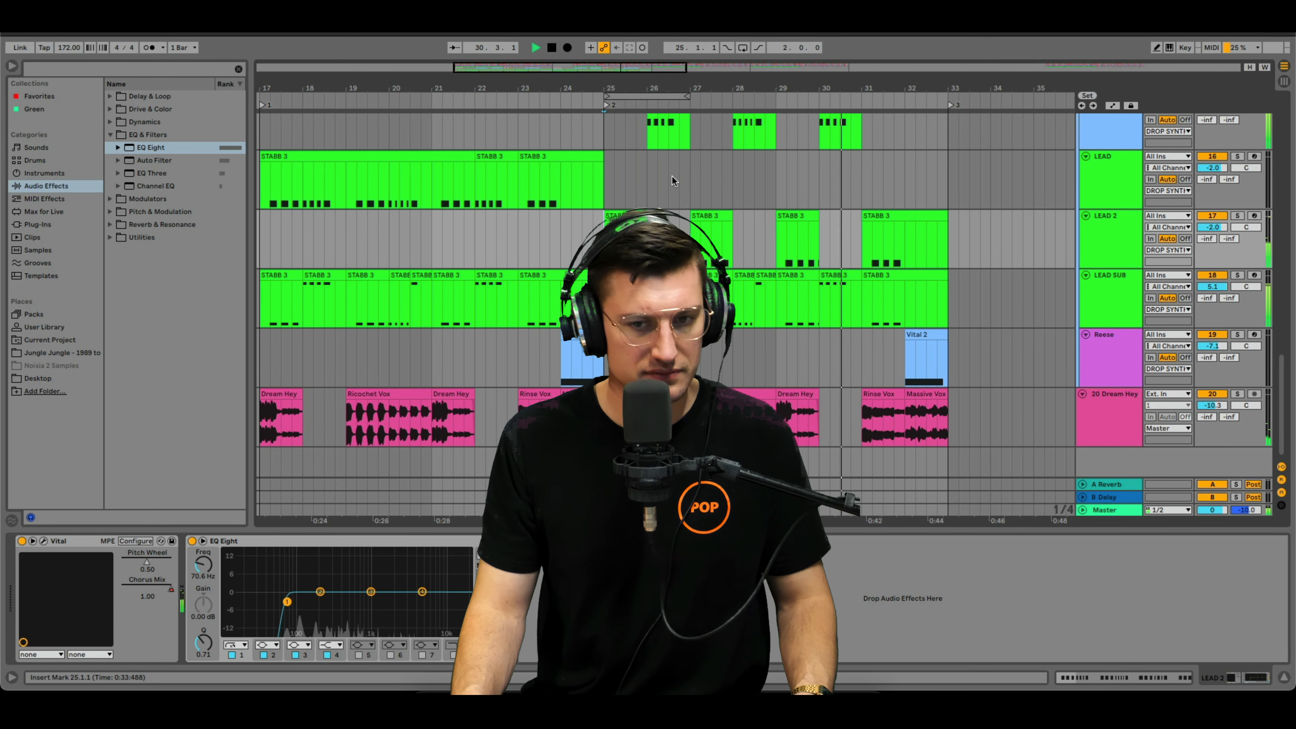
pyautogui.hotkey('ctrl', 's')
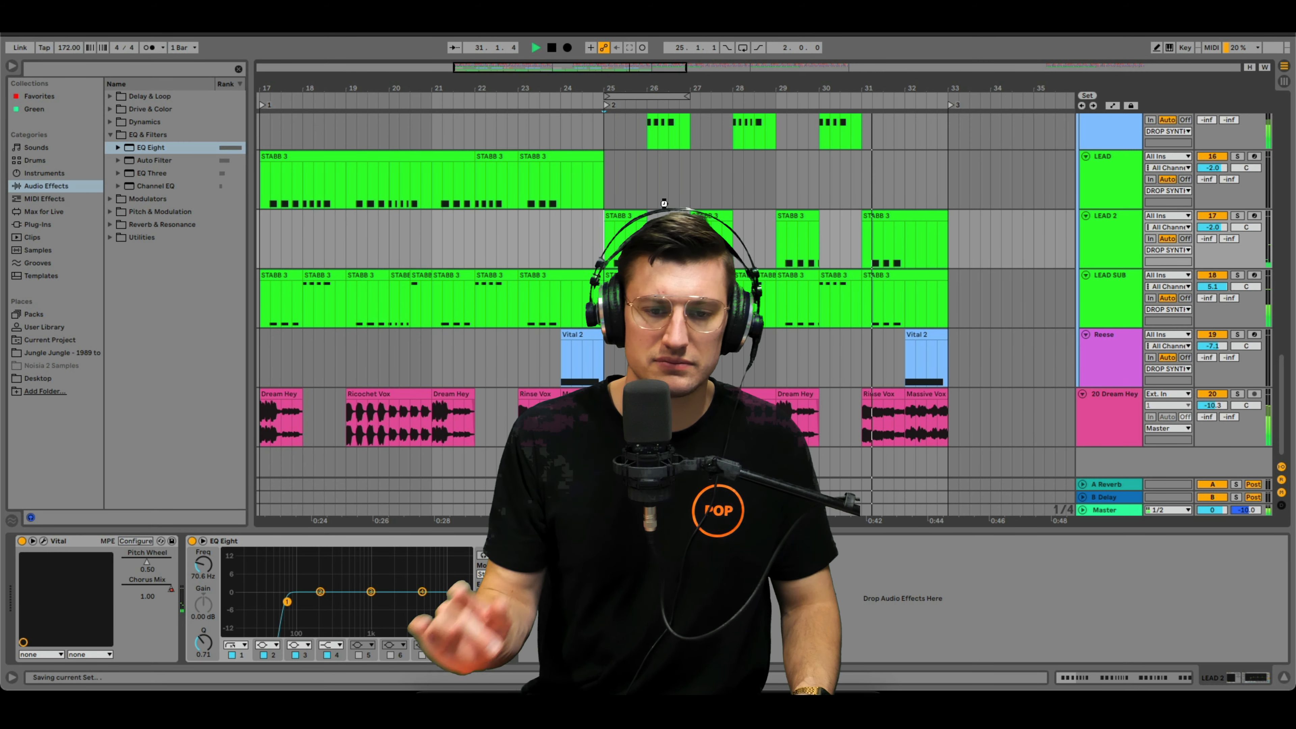
pyautogui.press('space')
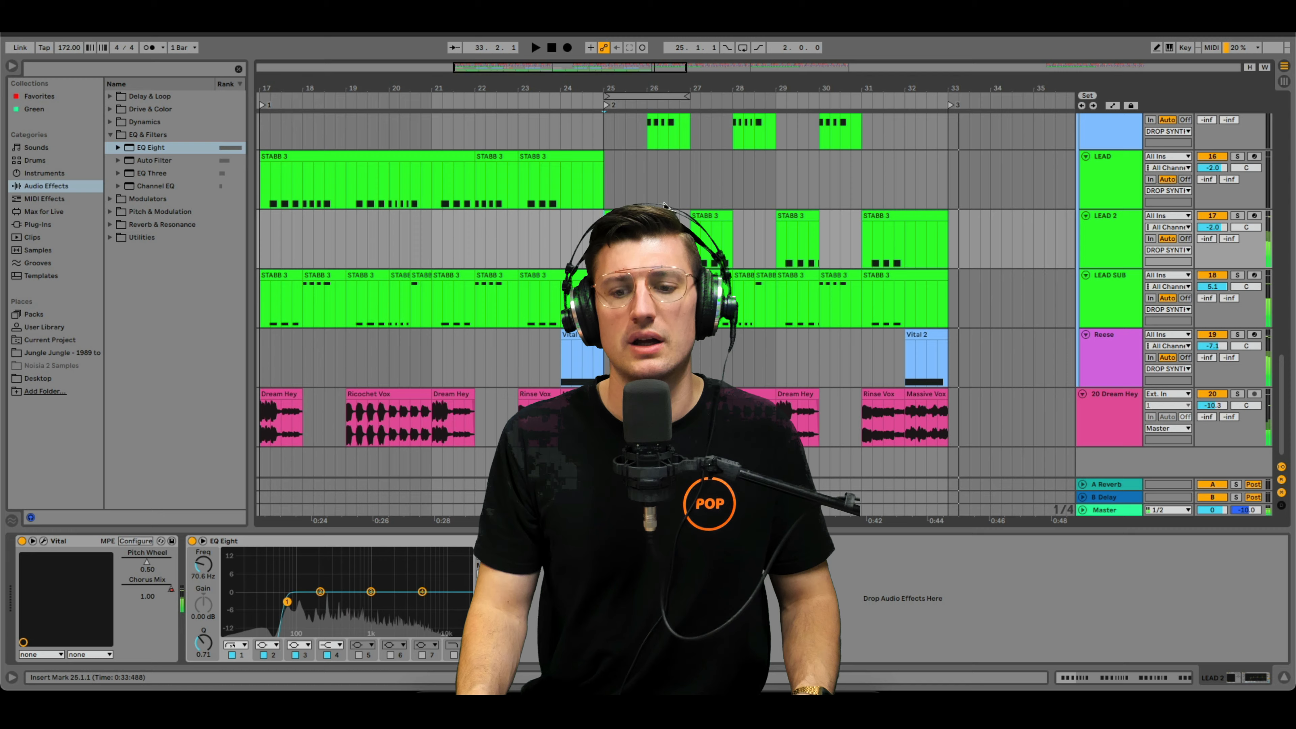
# Step: Show the Reese track's device chain
pyautogui.moveTo(908, 91); pyautogui.dragTo(815, 89)
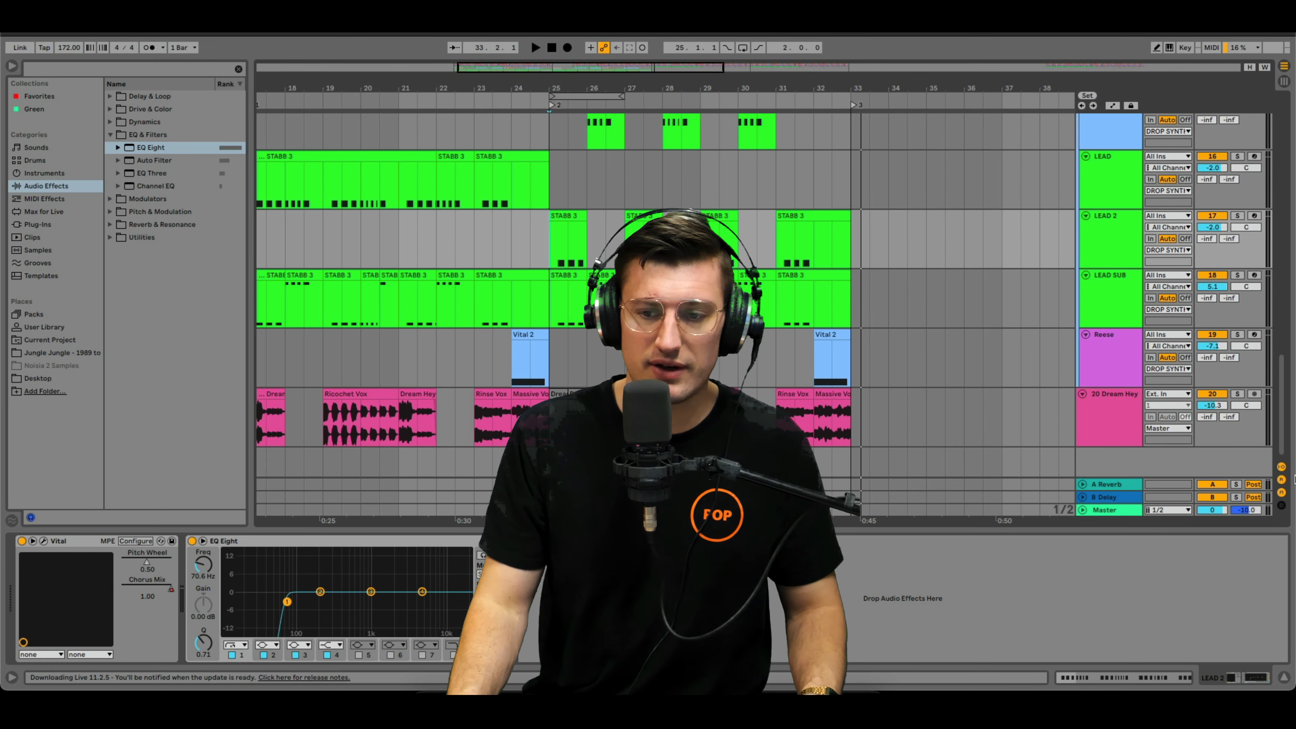
pyautogui.click(1082, 347)
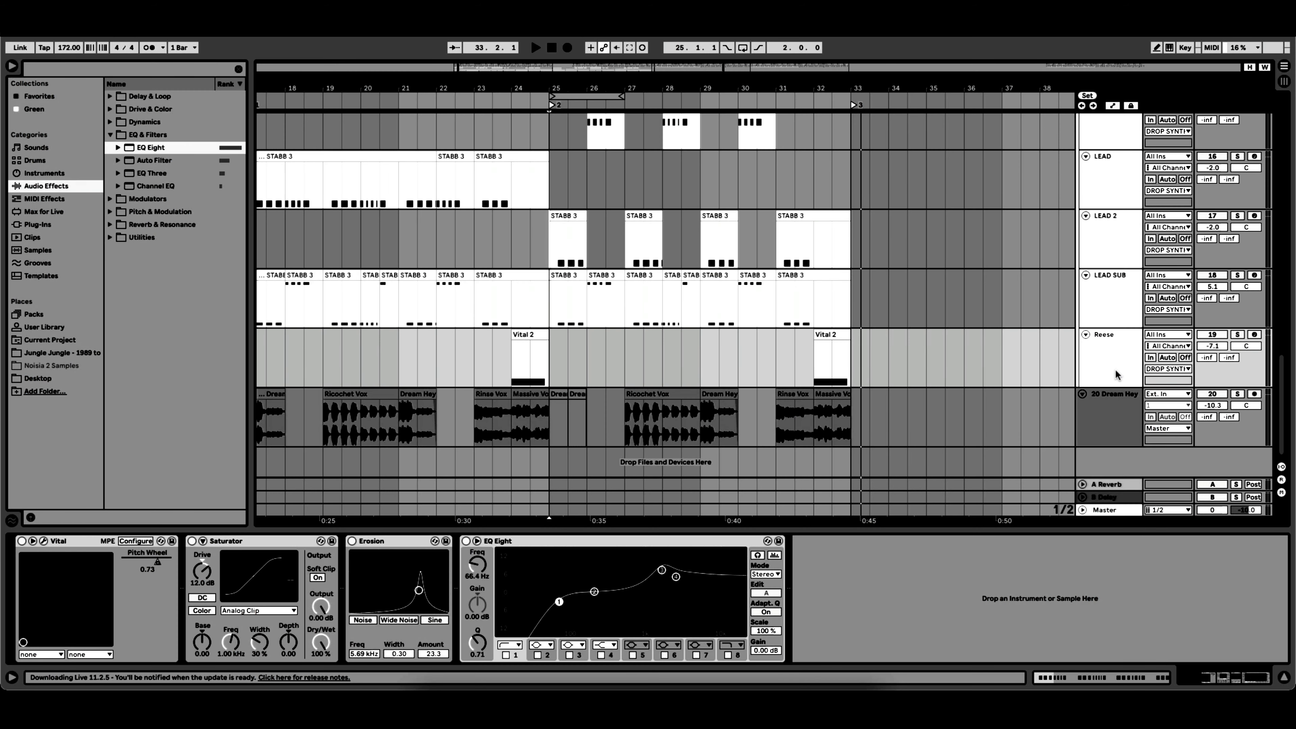